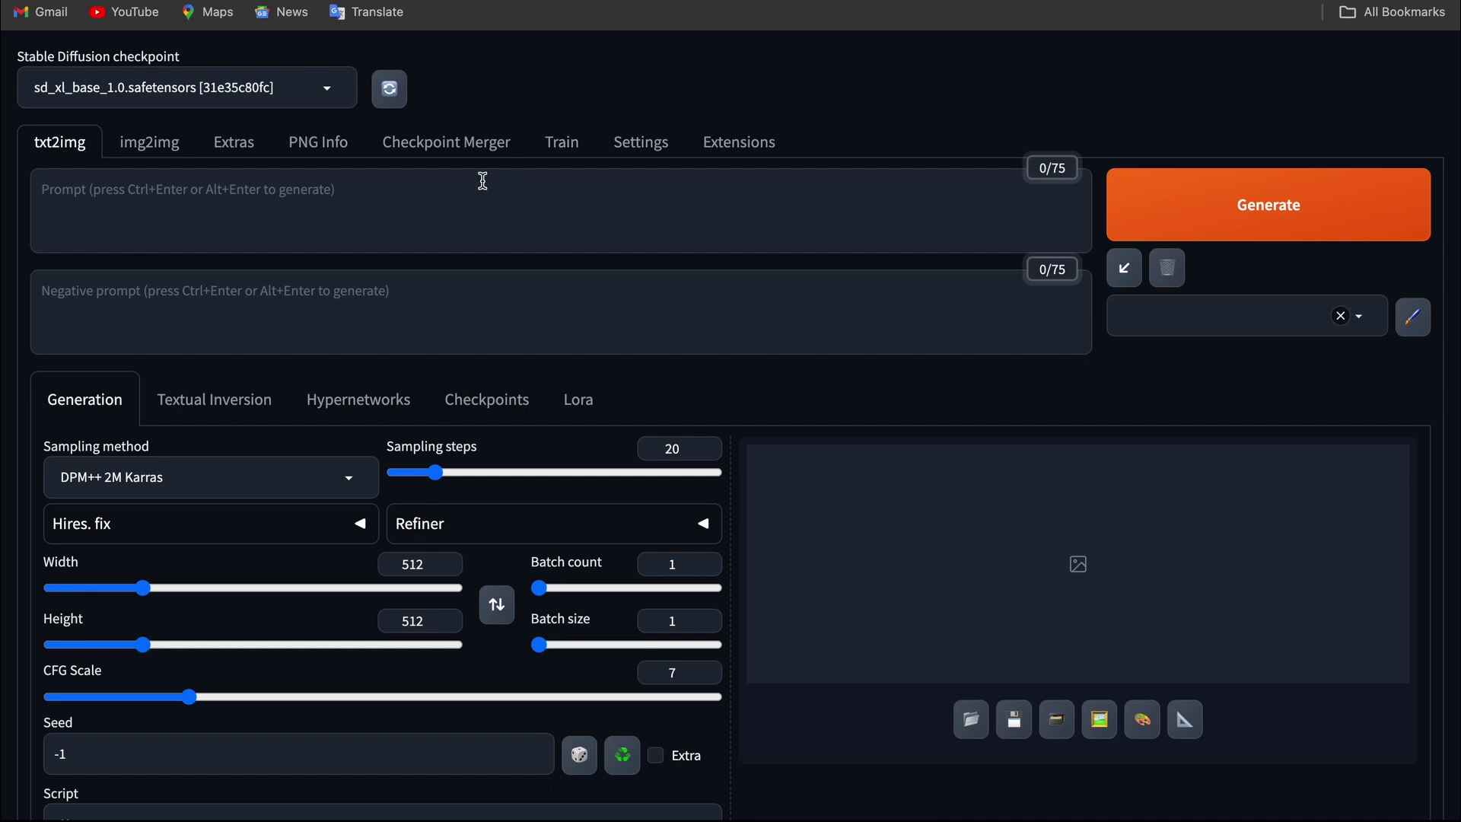
# Step: Browse the model checkpoint list and keep sd_xl_base_1.0 selected
pyautogui.click(328, 200)
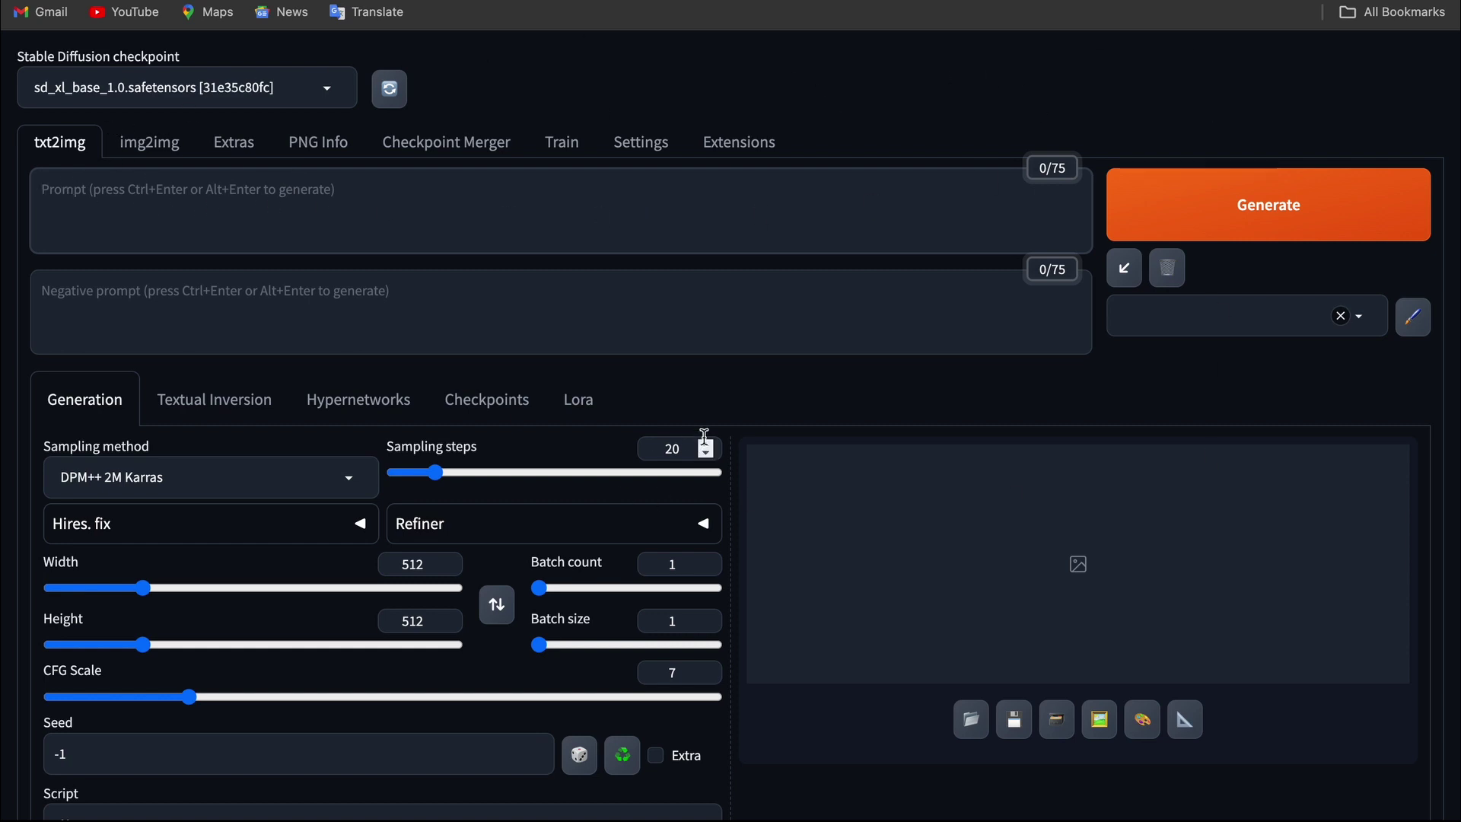
pyautogui.scroll(-2, 751, 500)
pyautogui.scroll(2, 444, 349)
pyautogui.click(193, 87)
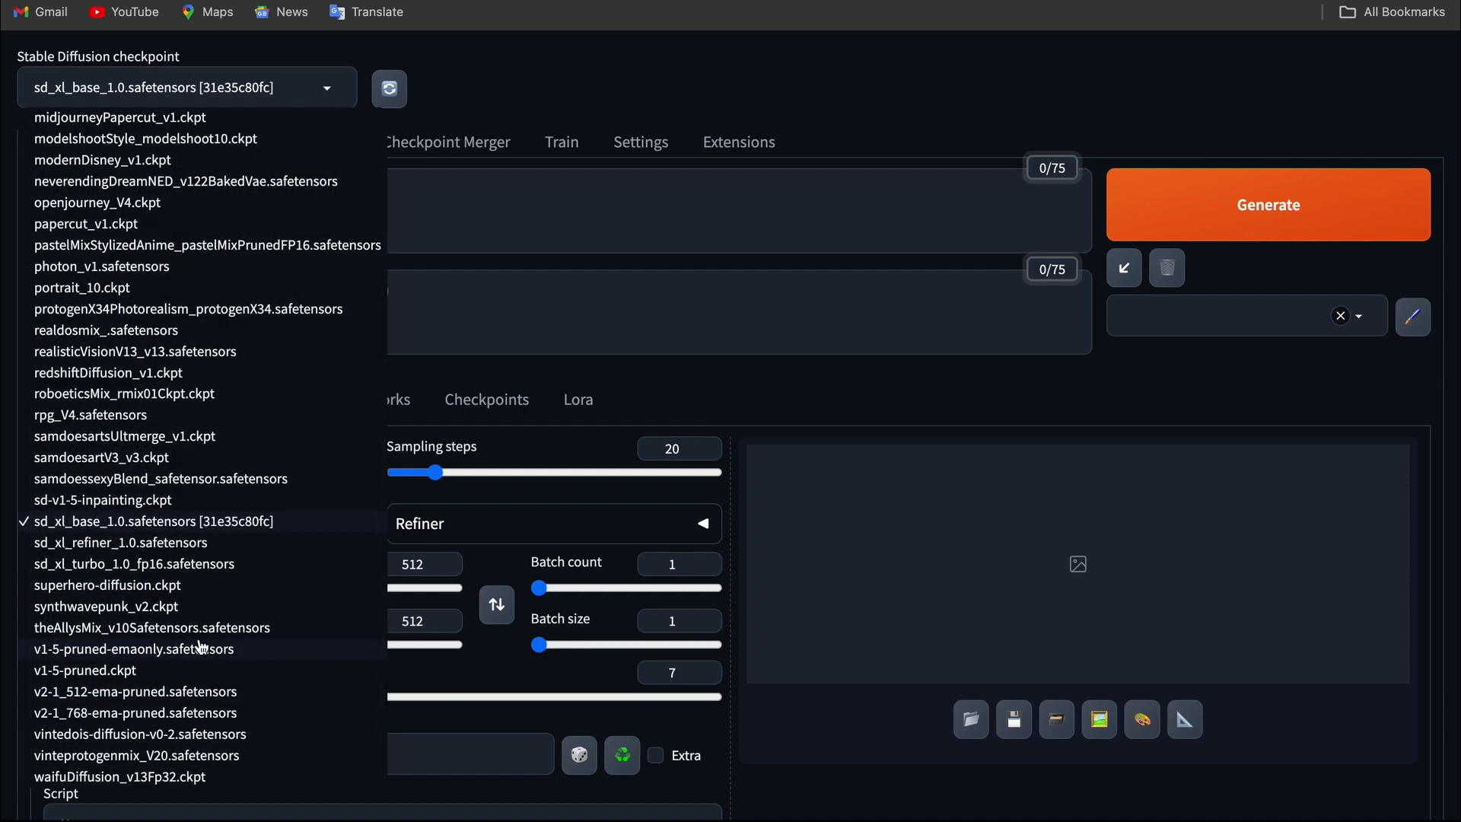
pyautogui.scroll(8, 200, 647)
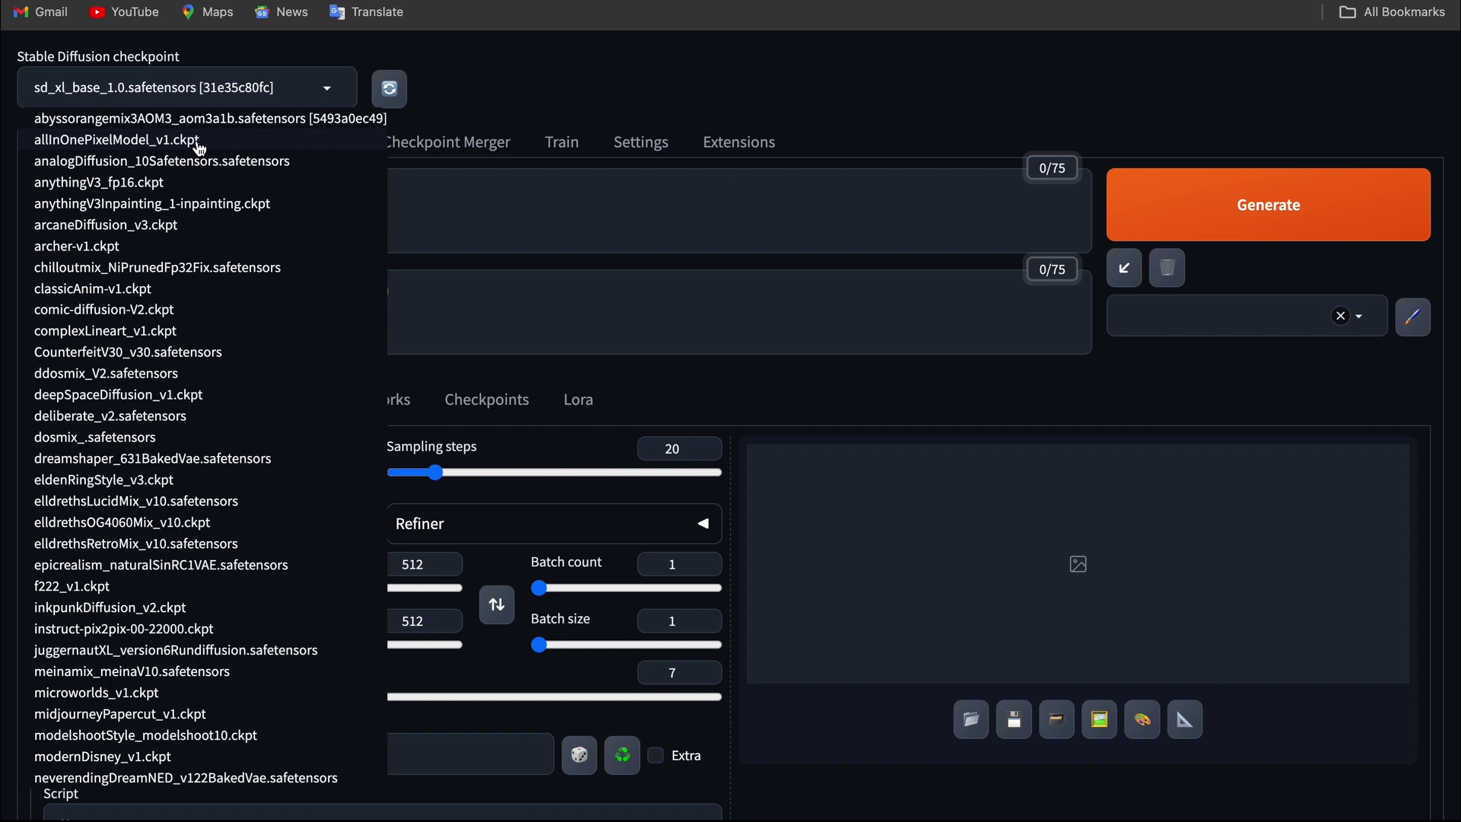
pyautogui.scroll(-5, 213, 472)
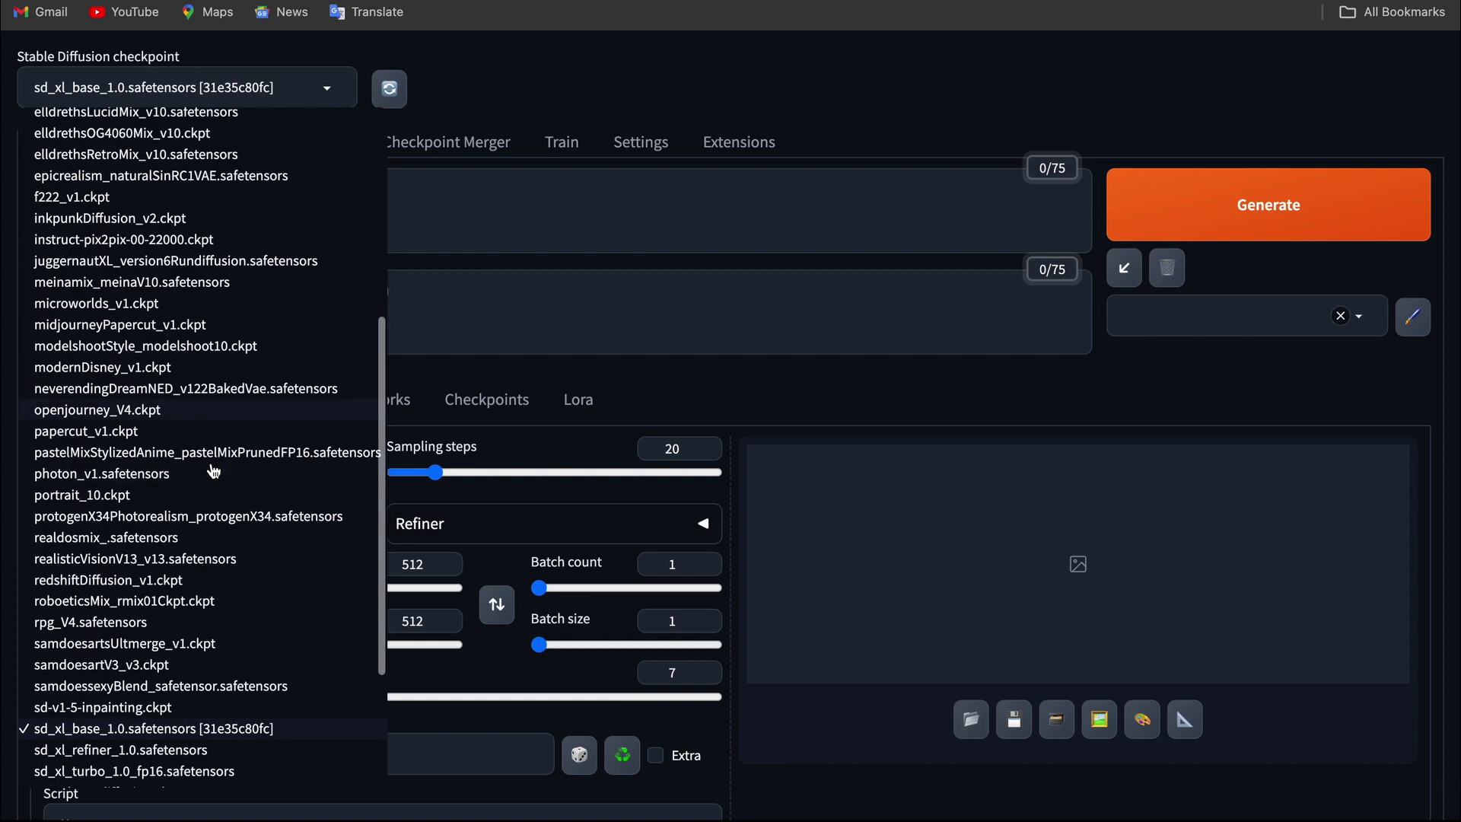
pyautogui.scroll(-3, 213, 472)
pyautogui.scroll(2, 203, 462)
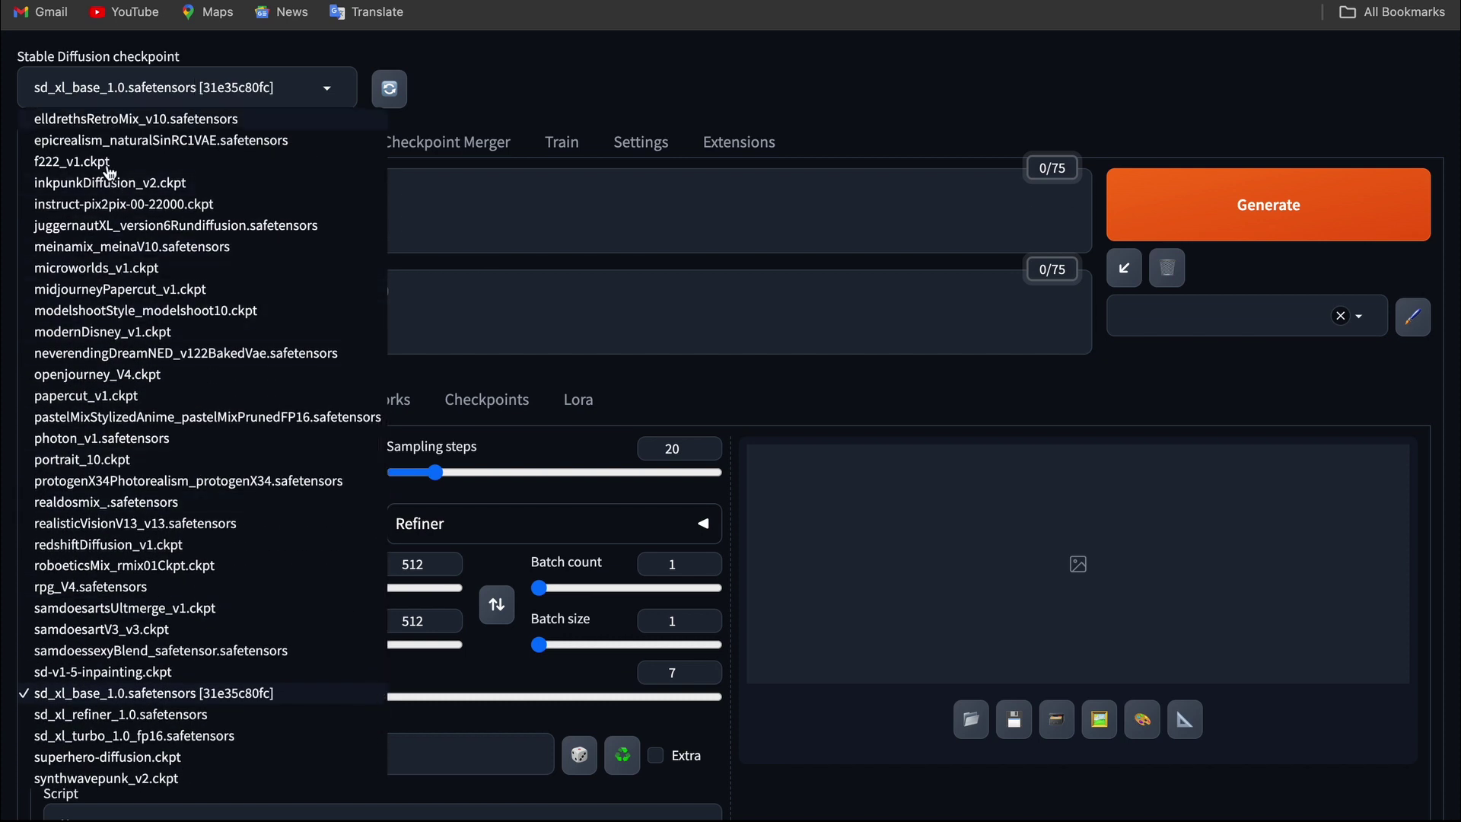
pyautogui.scroll(1, 112, 231)
pyautogui.scroll(-3, 130, 320)
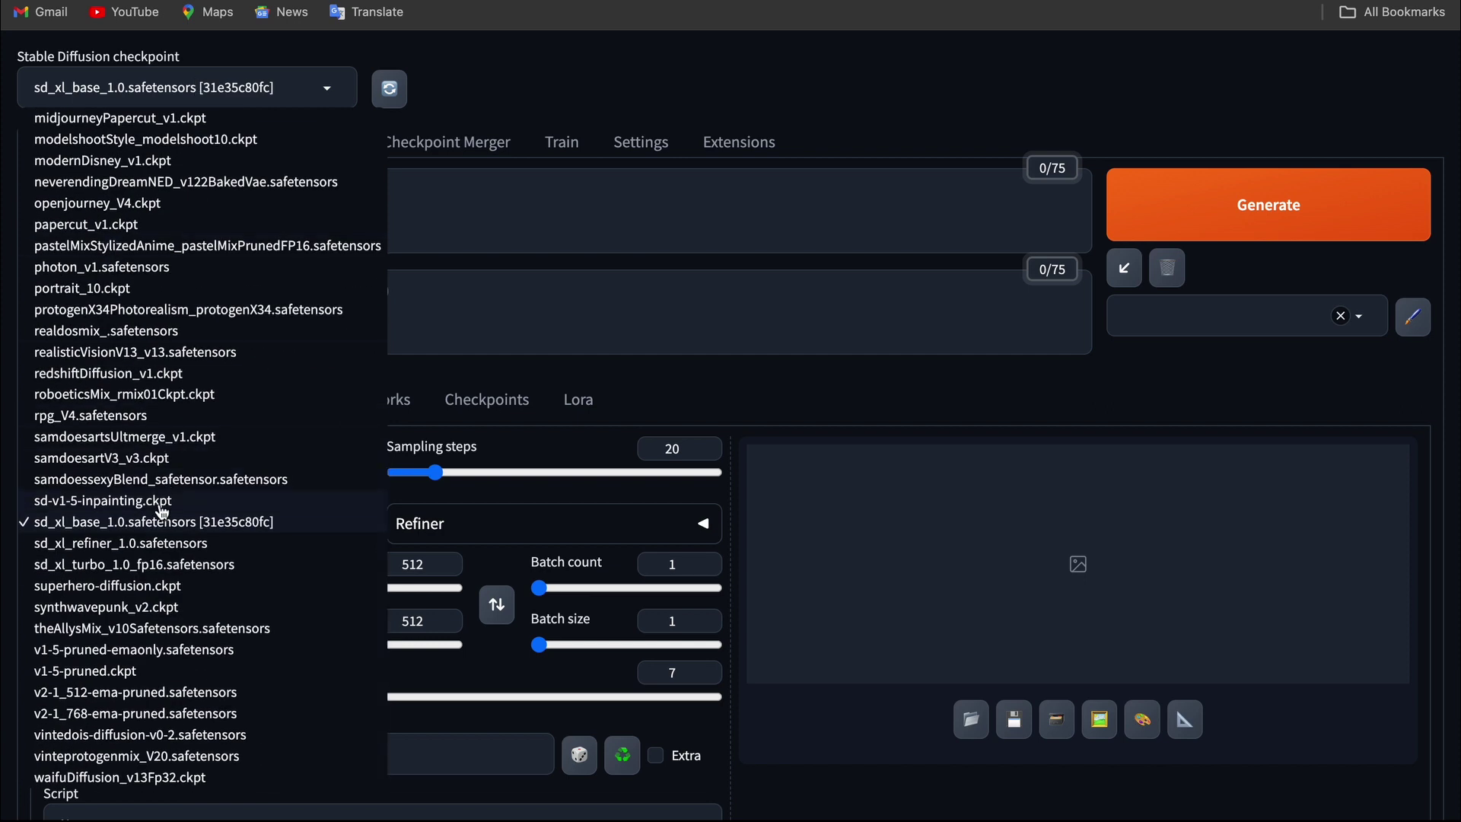
pyautogui.scroll(1, 233, 361)
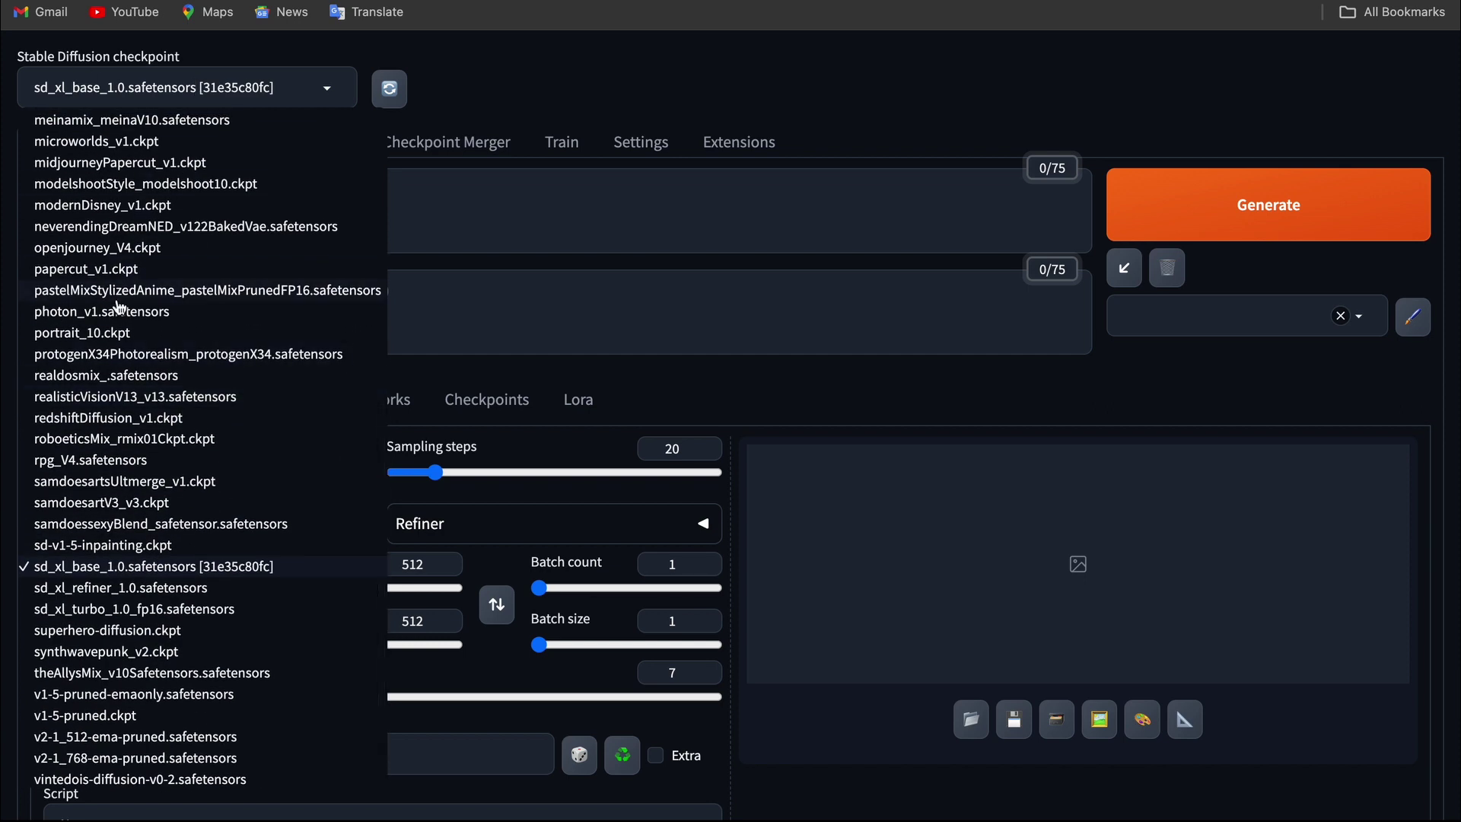
pyautogui.scroll(-1, 108, 507)
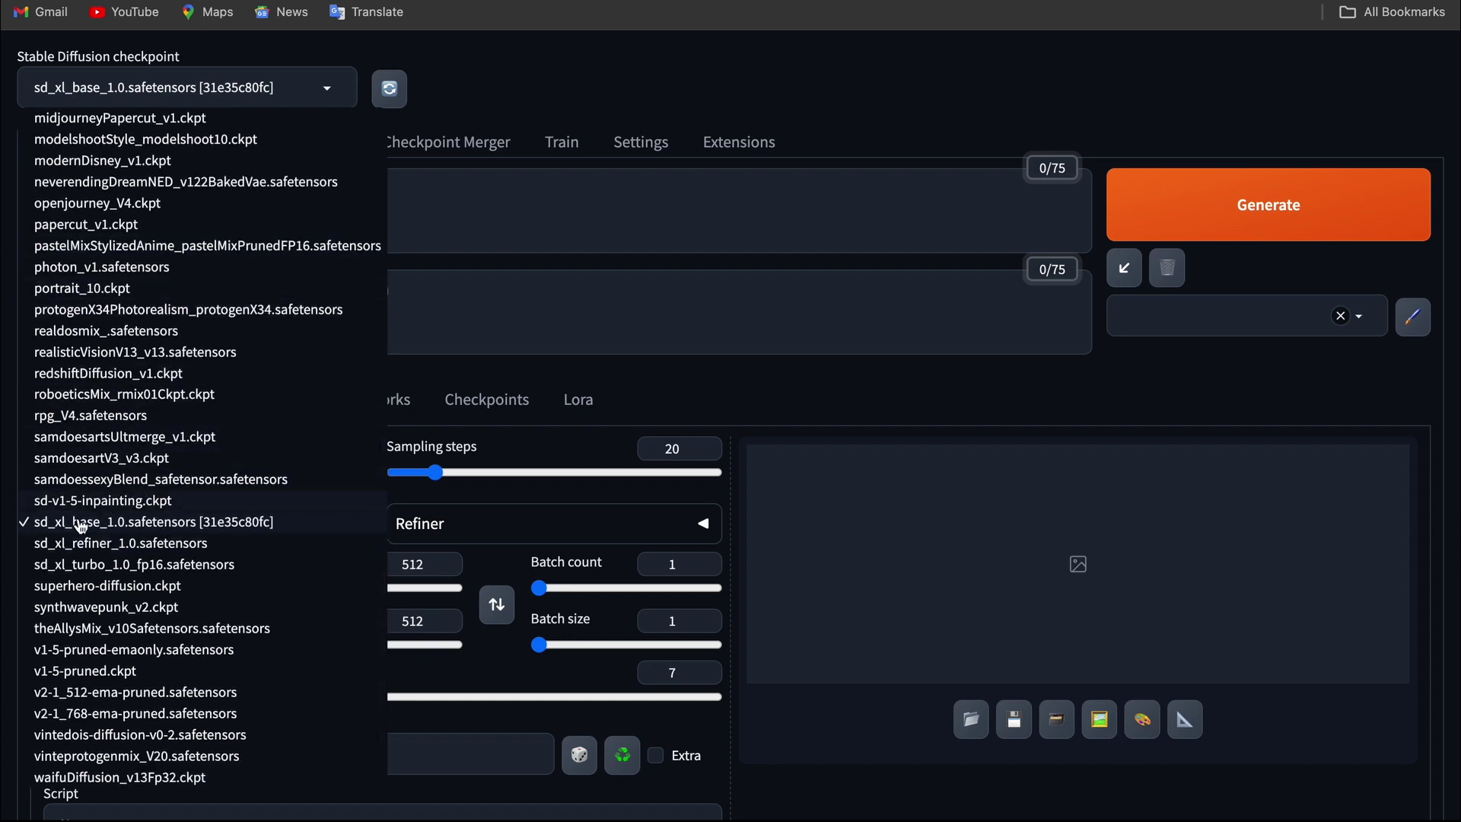
pyautogui.click(119, 530)
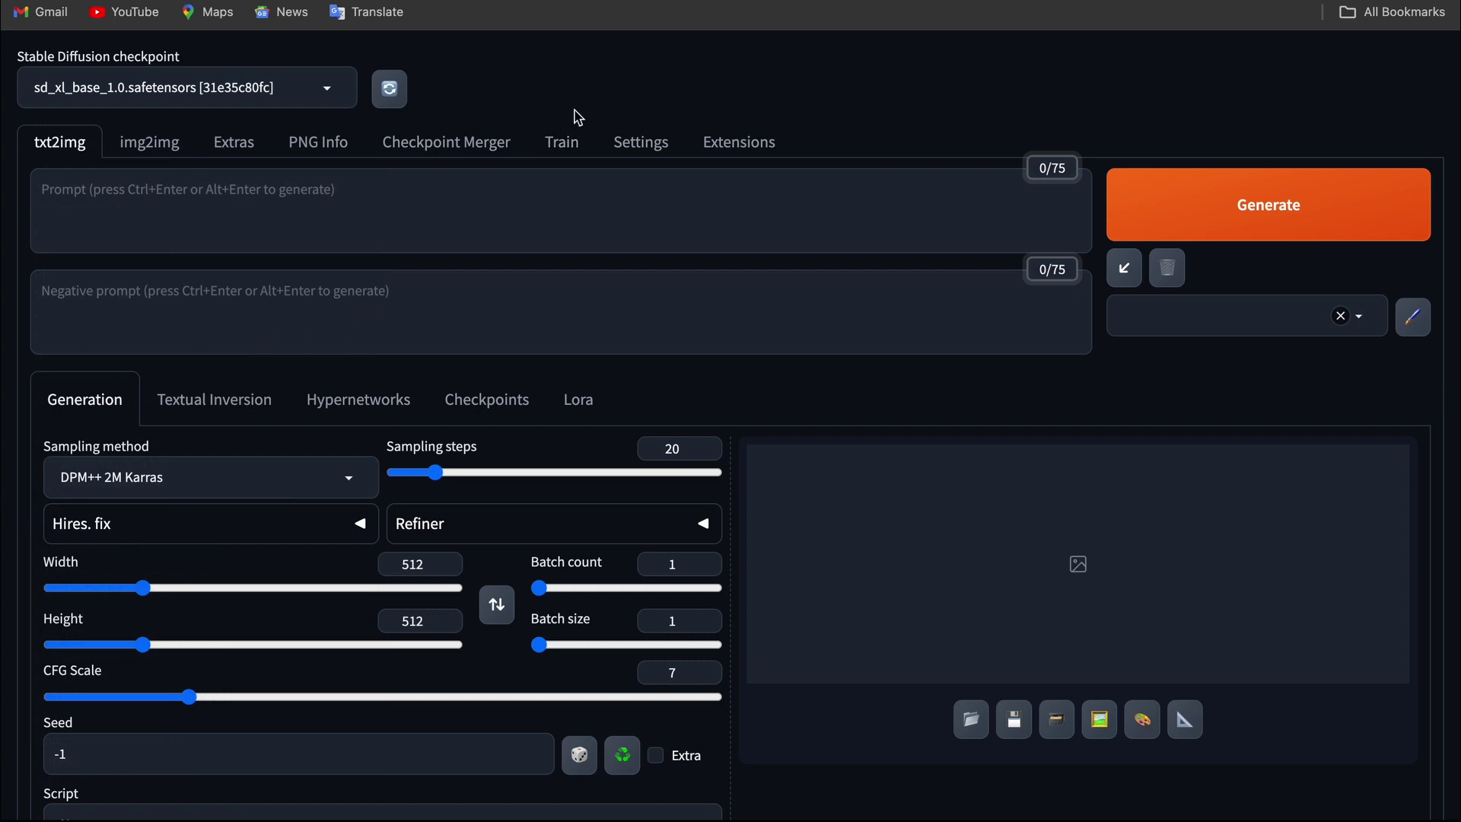
pyautogui.scroll(-1, 567, 108)
pyautogui.scroll(-1, 242, 191)
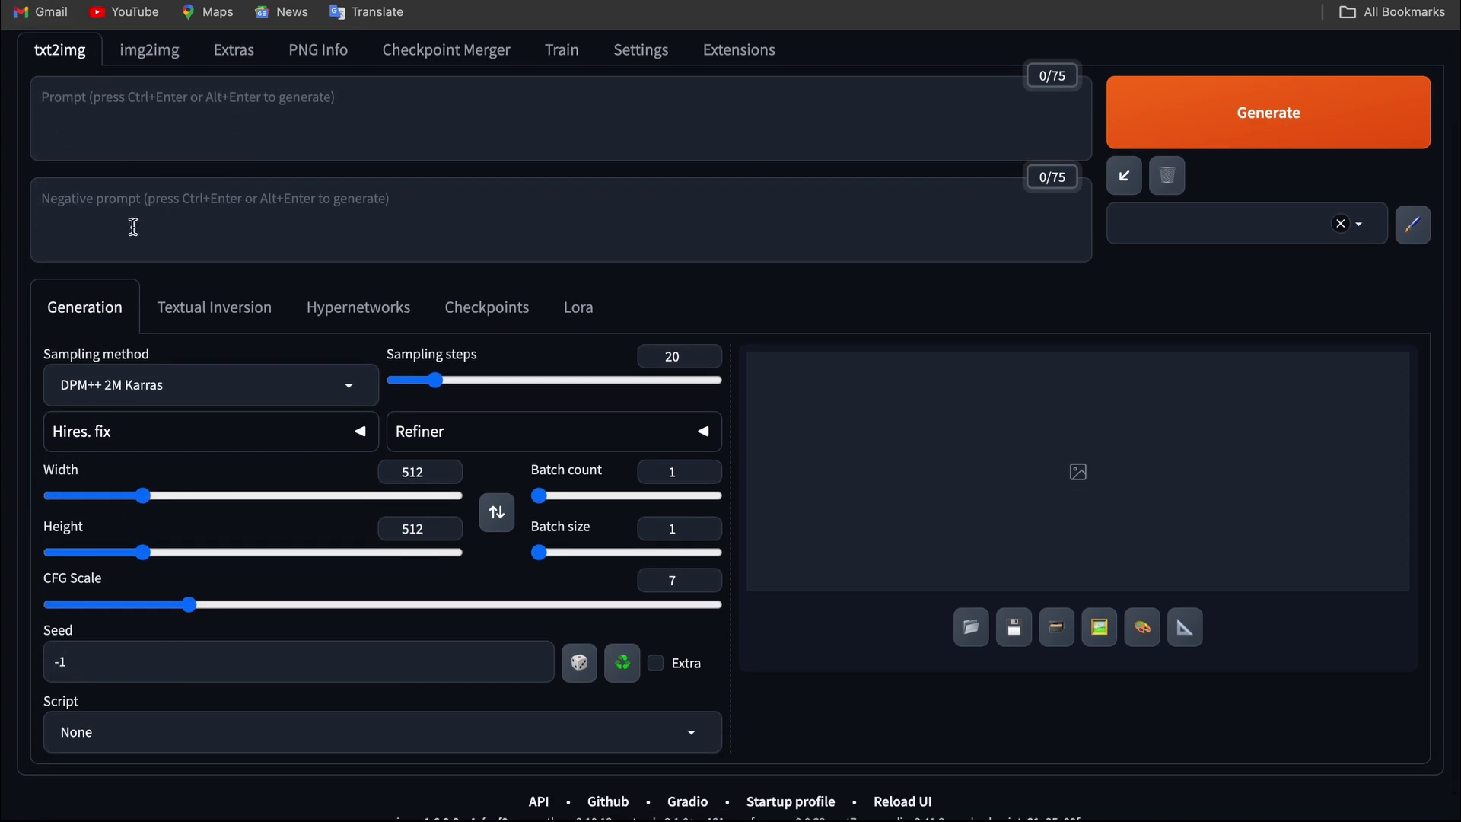
# Step: Enter the prompt 'red car in highway, action background, highly detailed, 4k'
pyautogui.click(132, 107)
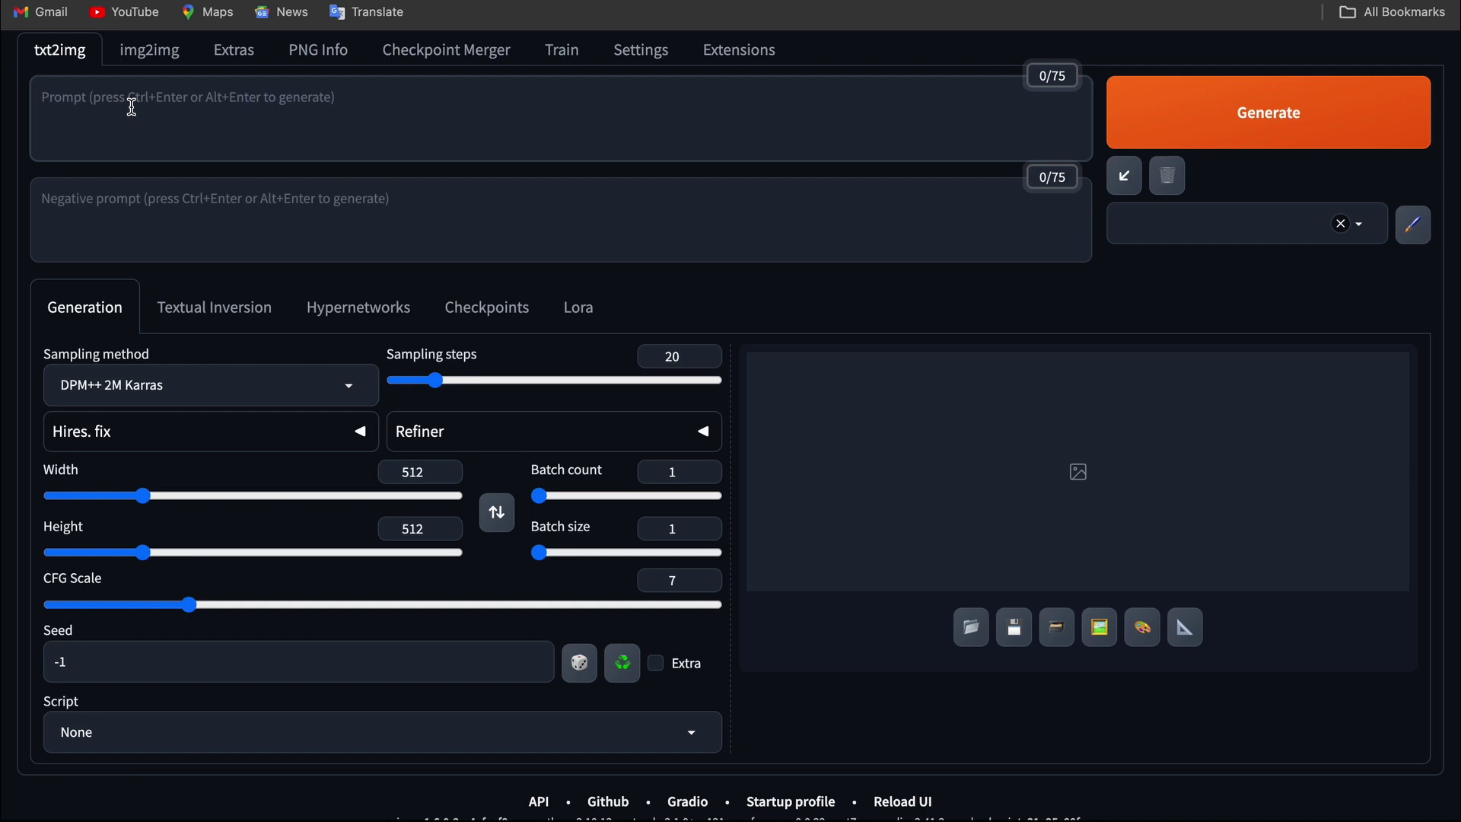
pyautogui.write('red')
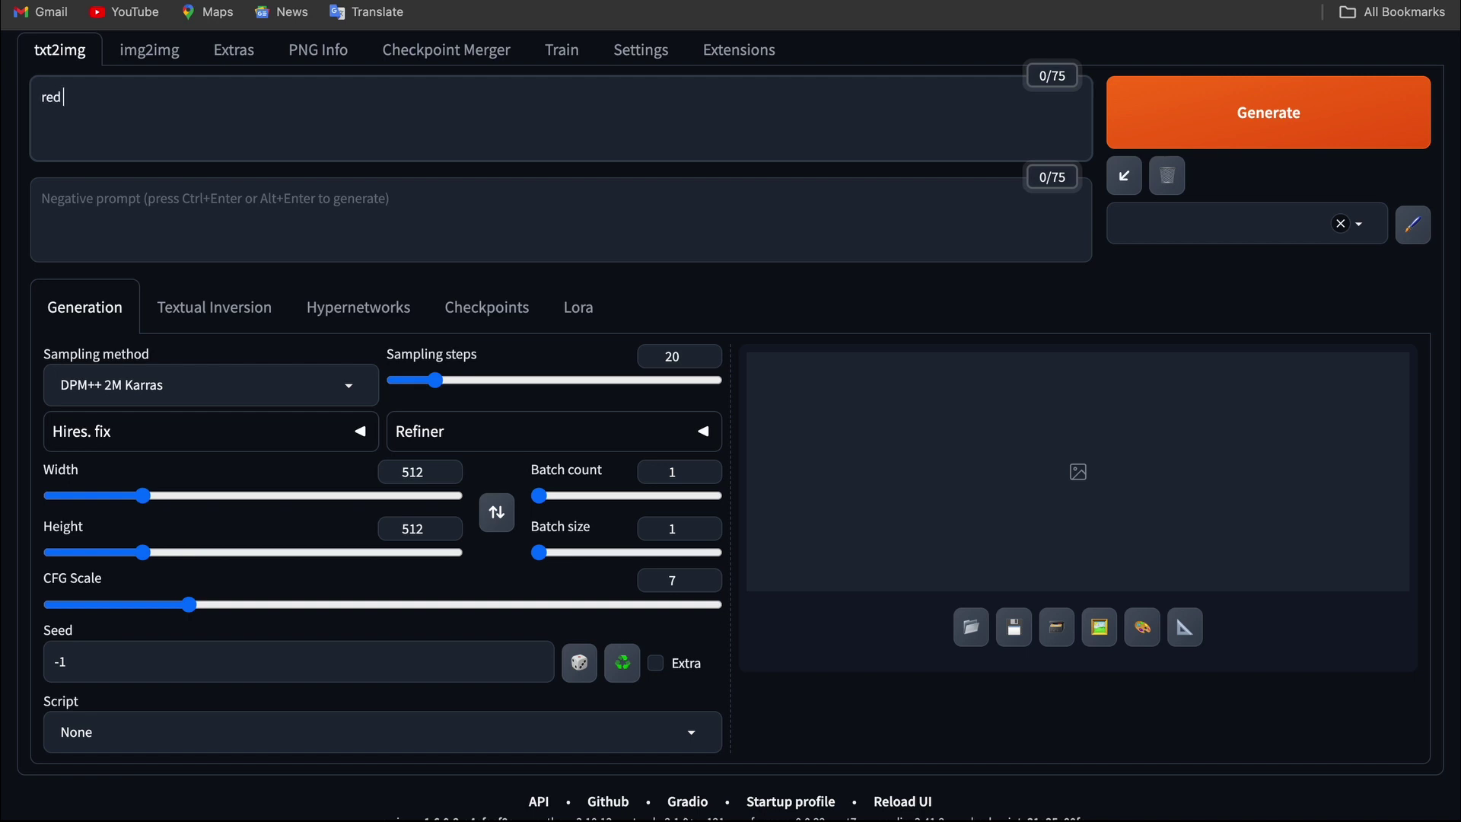
pyautogui.write(' car')
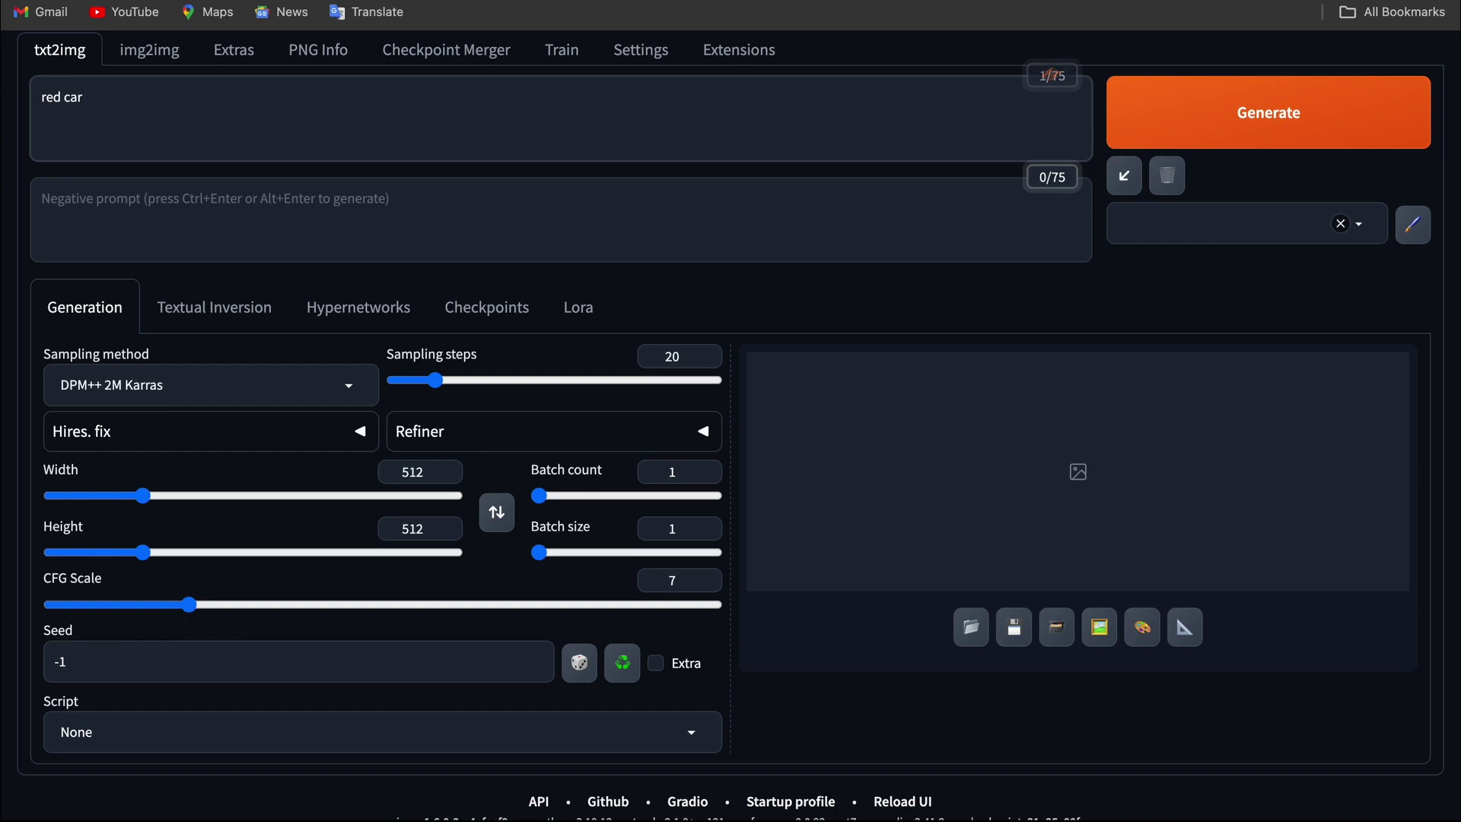
pyautogui.write(' in')
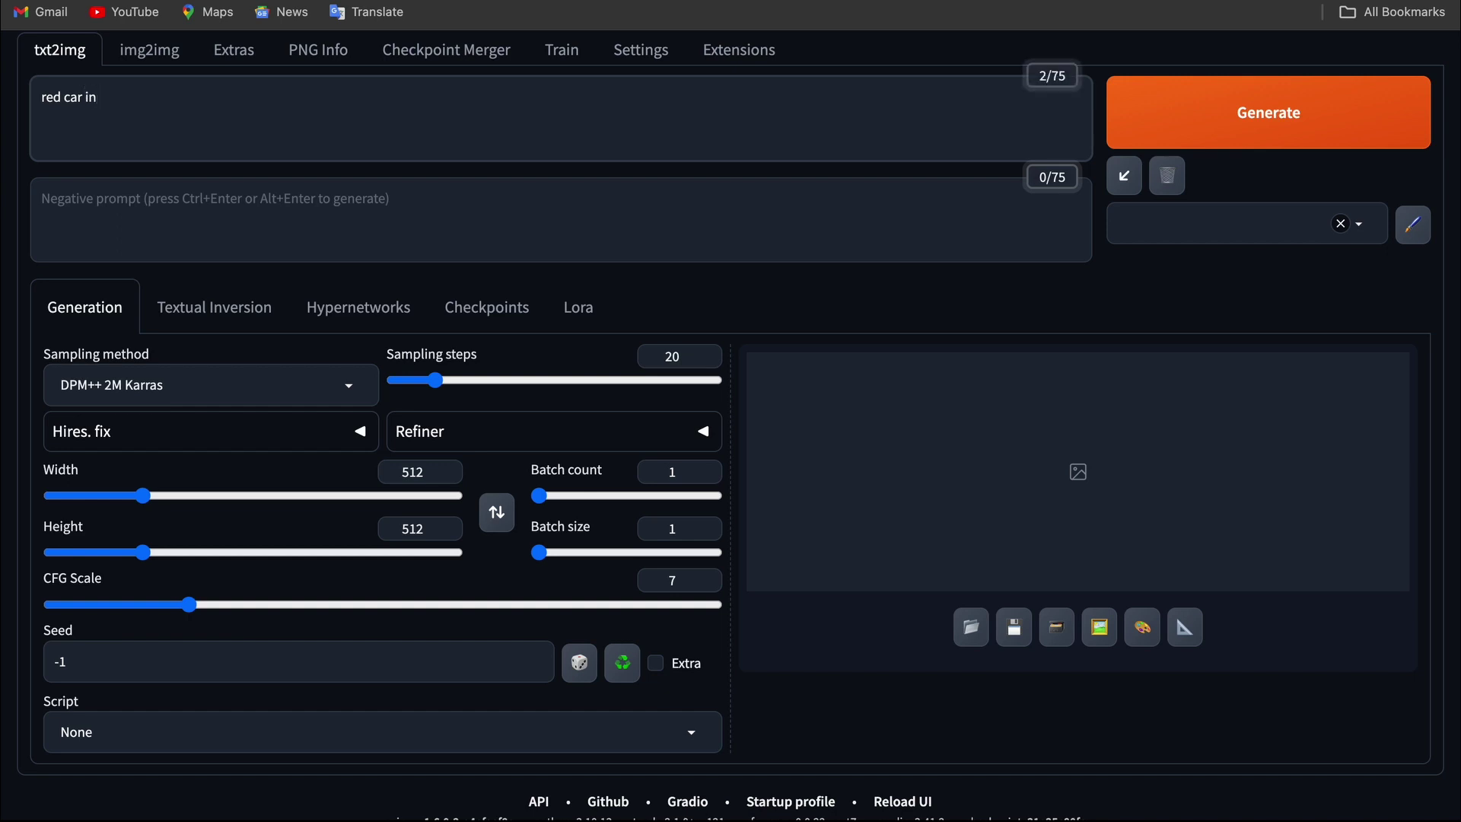
pyautogui.write(' highway,')
pyautogui.write('action backgrou')
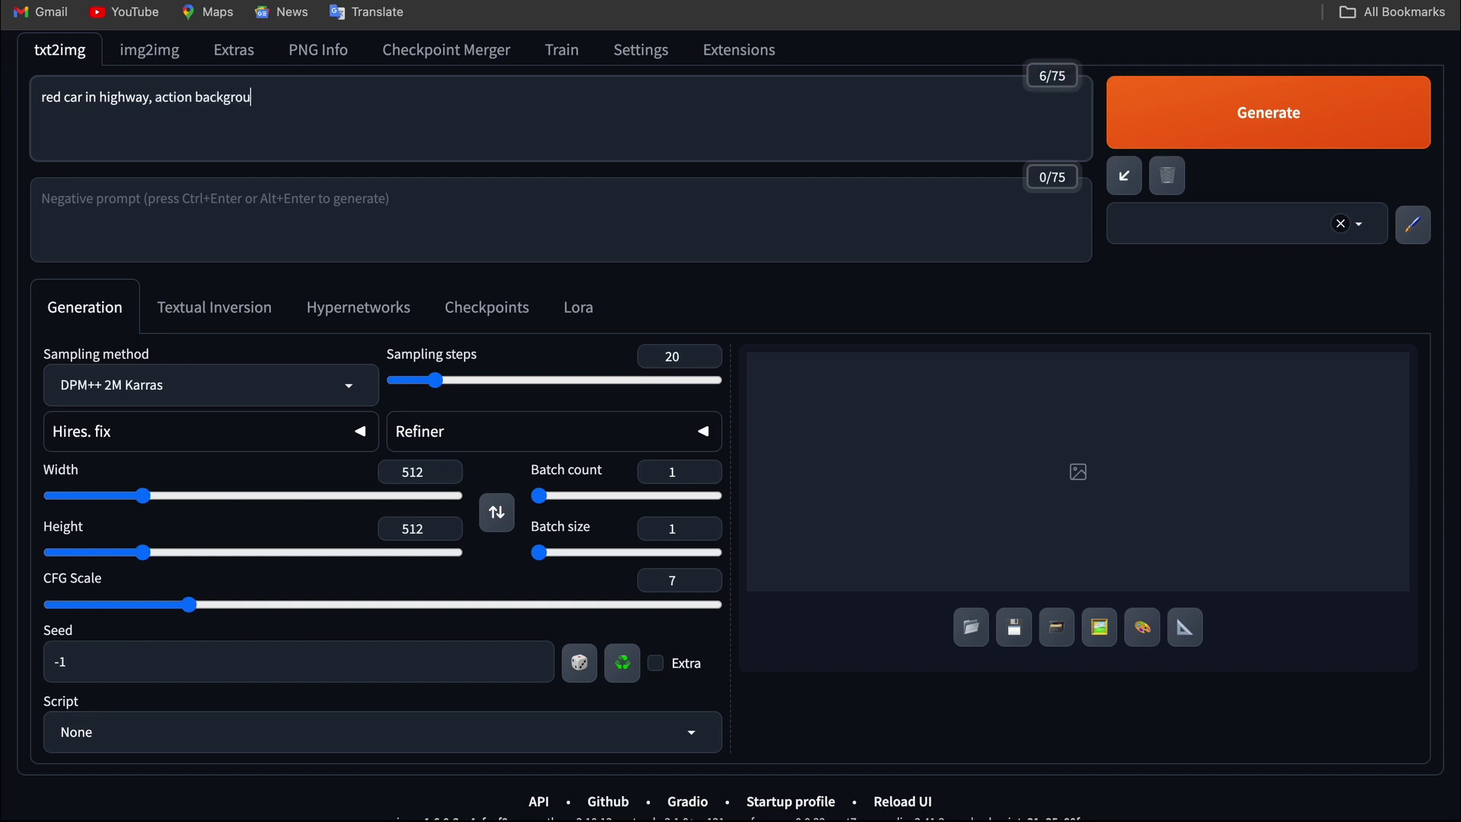
pyautogui.write('nd,')
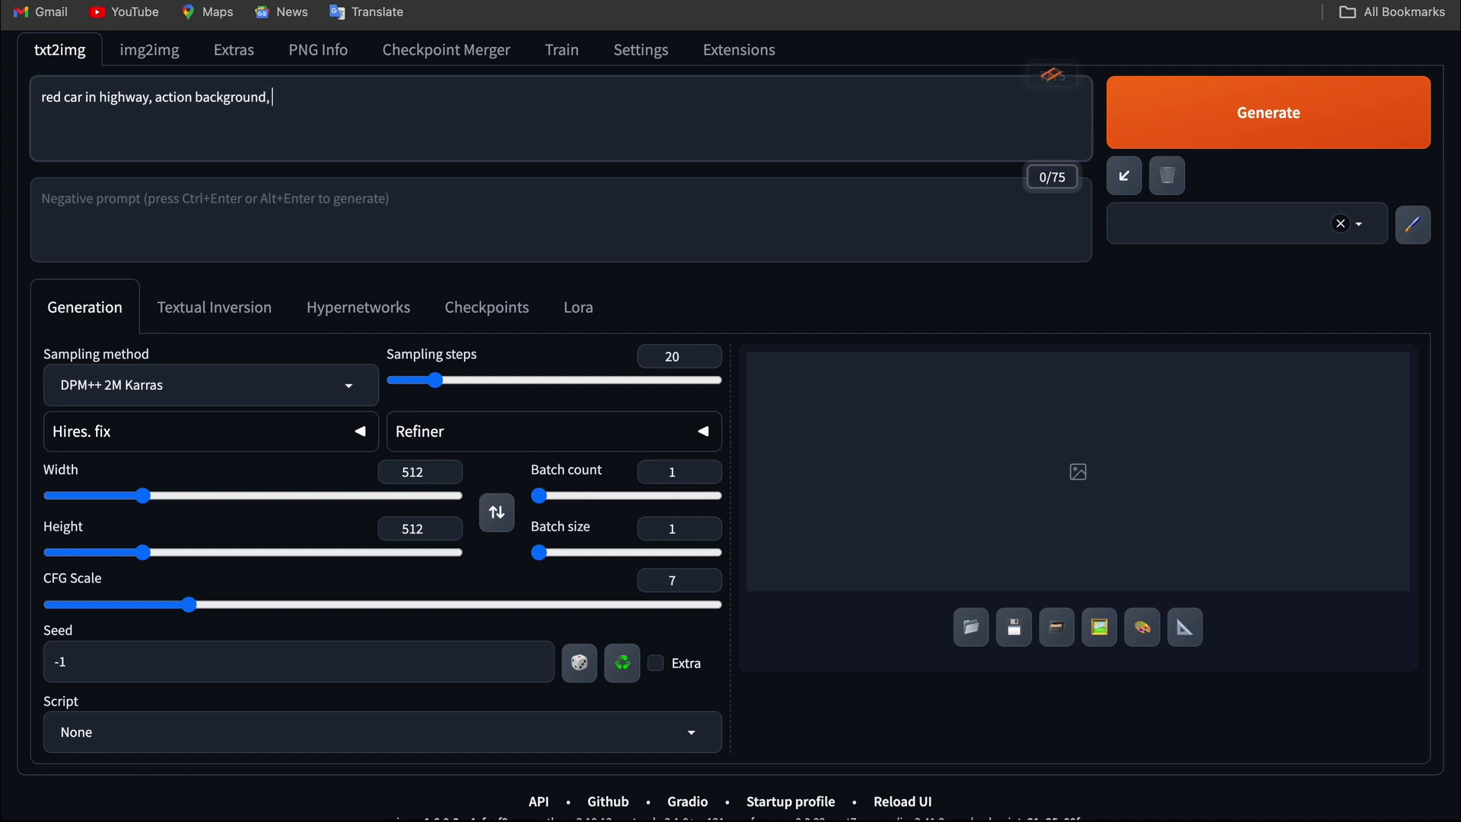
pyautogui.scroll(2, 248, 89)
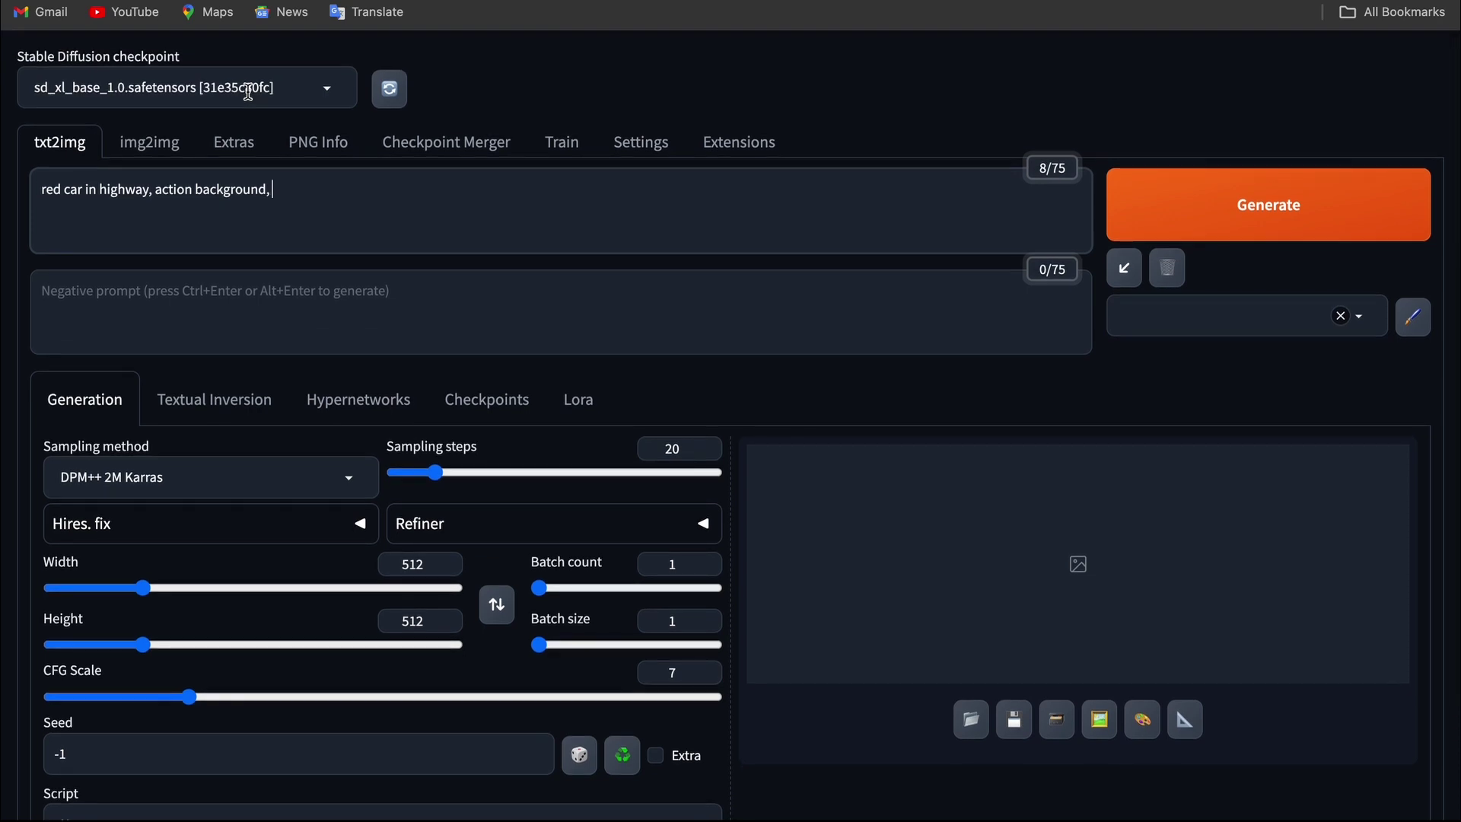
pyautogui.write('highly detailed, 4k')
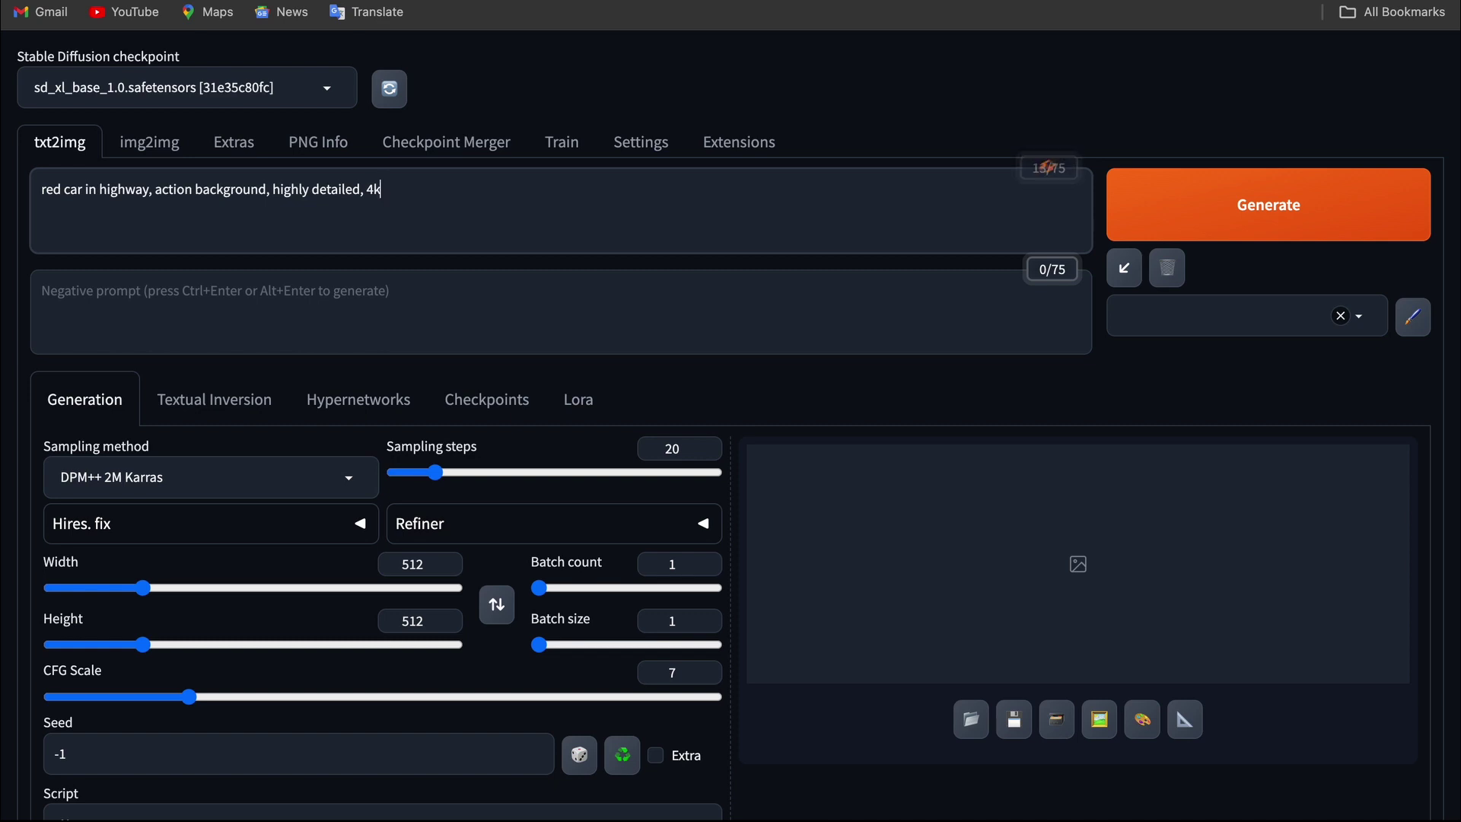
# Step: Enter the negative prompt 'cat,dog, painting, blurry images,'
pyautogui.click(266, 314)
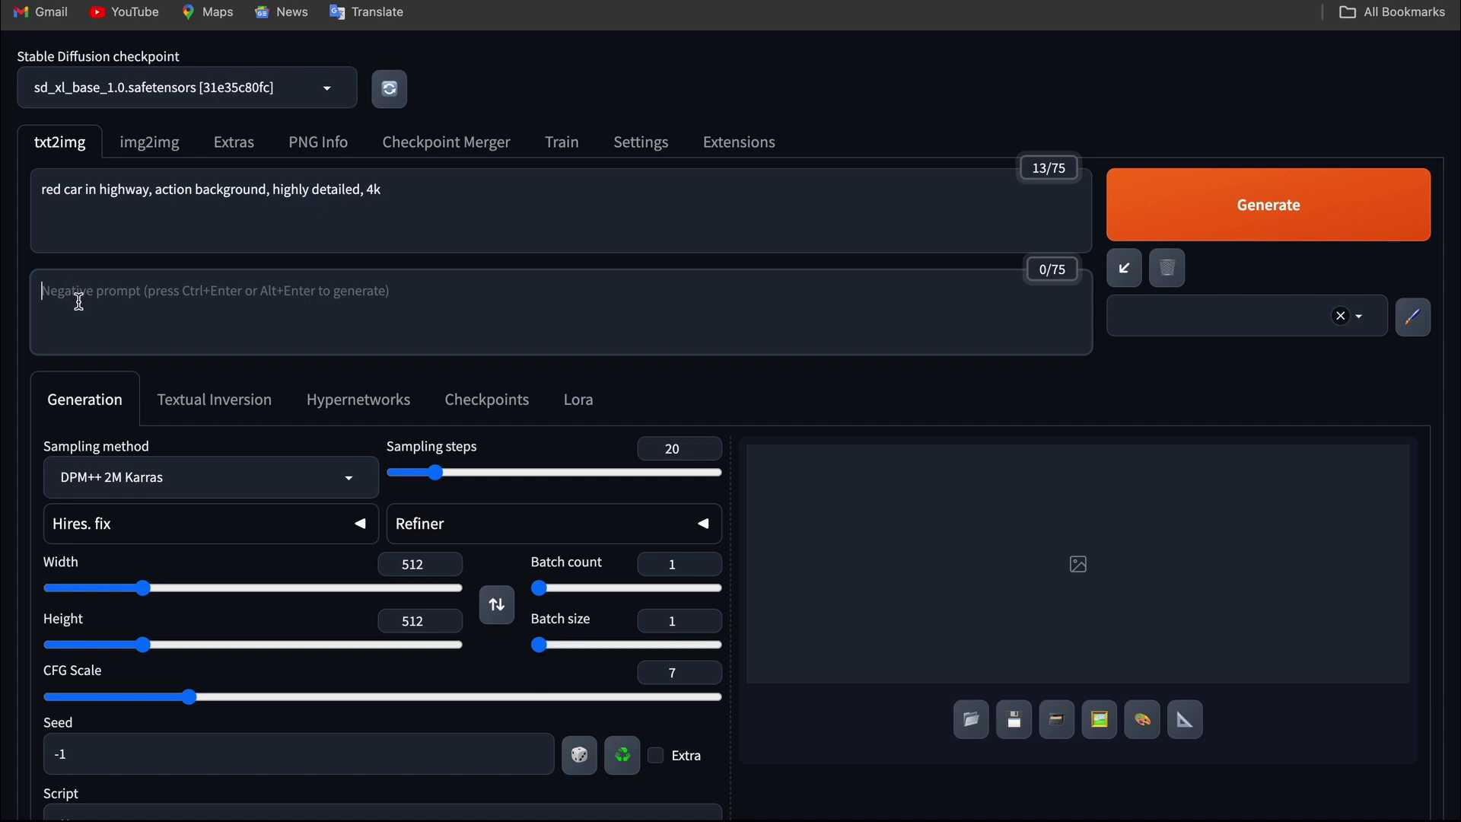
pyautogui.write('a')
pyautogui.press('BackSpace')
pyautogui.write('cat')
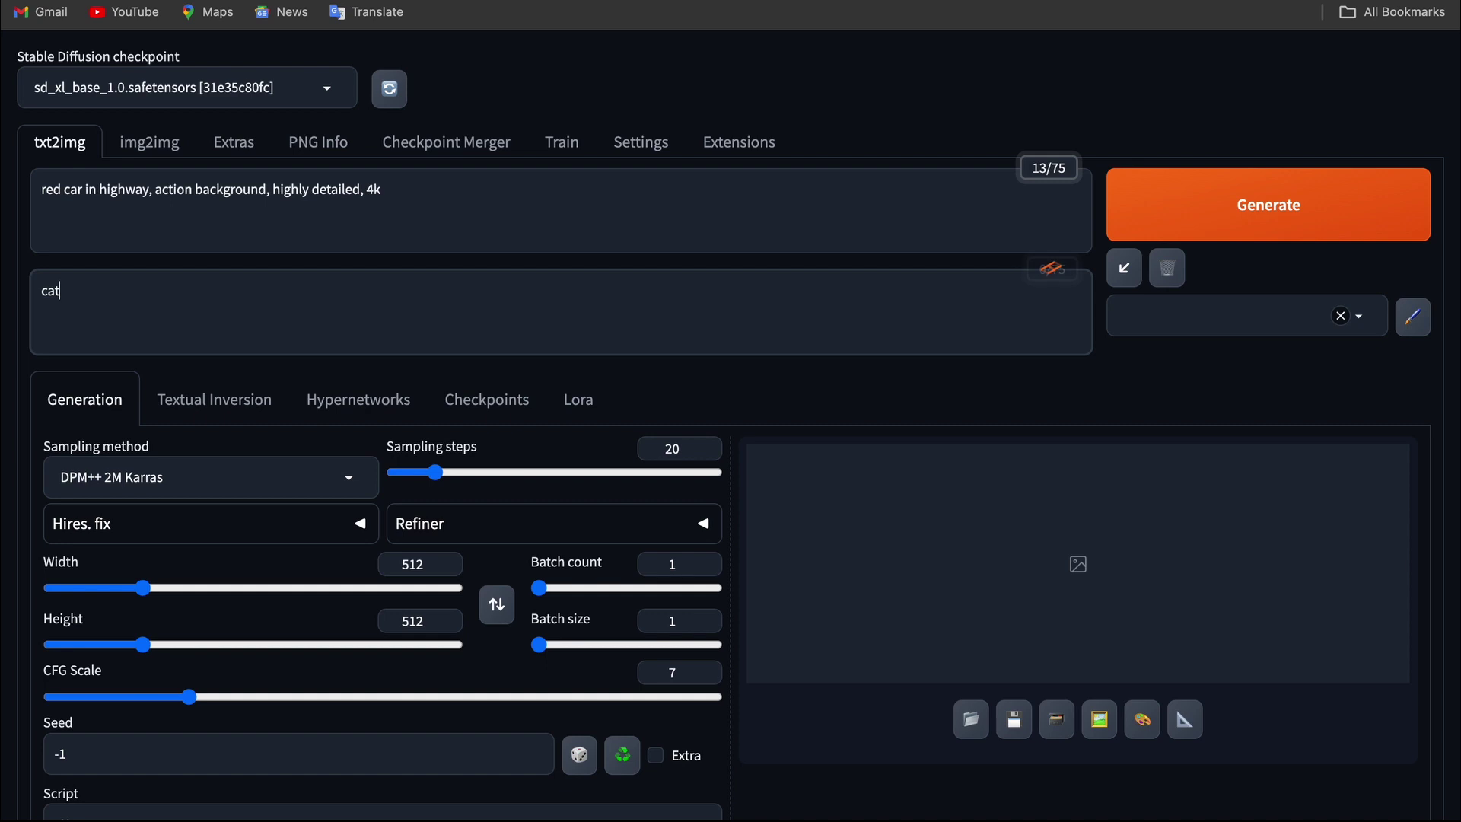
pyautogui.write(',dog, paint')
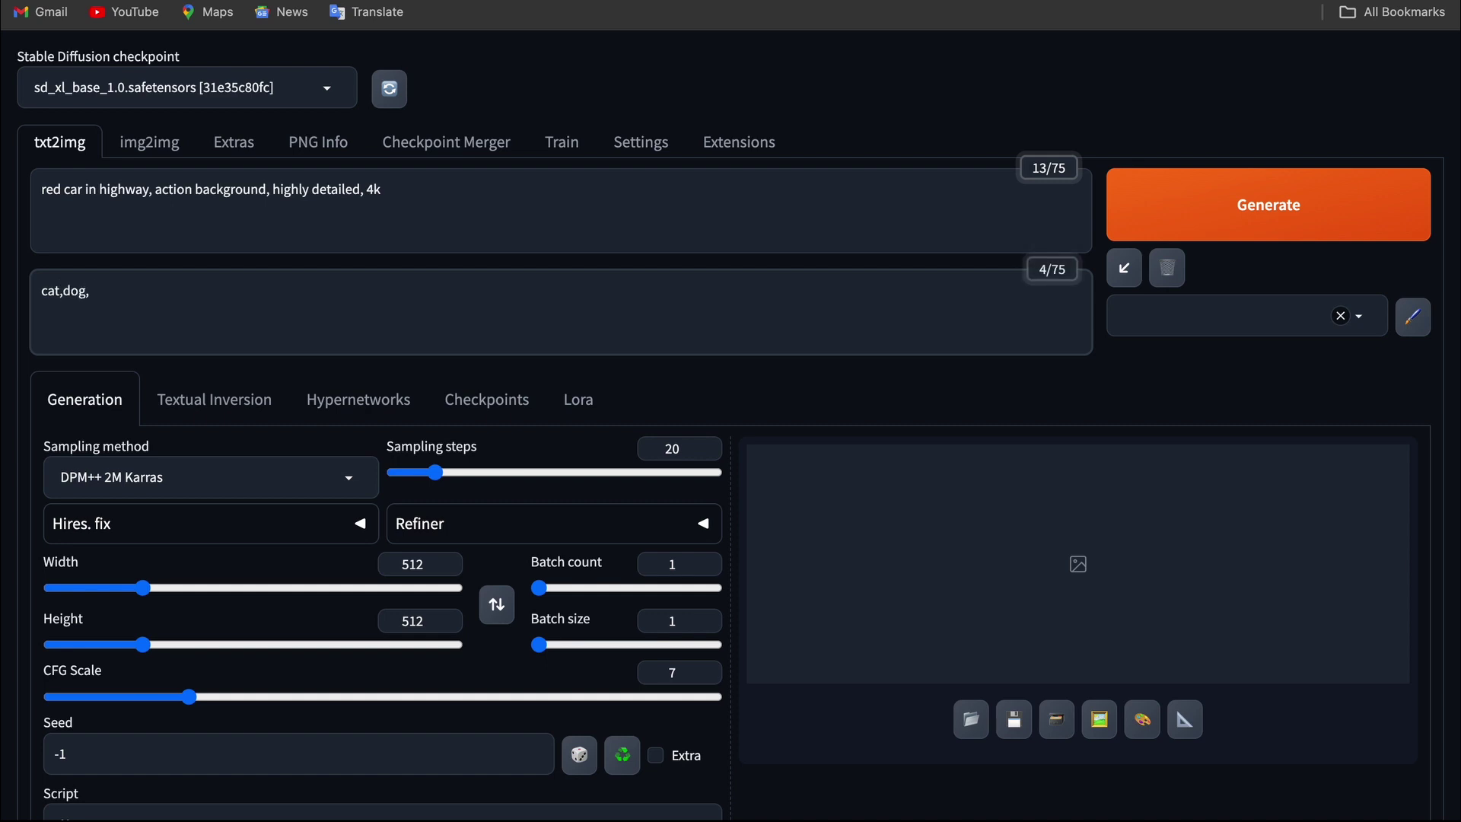
pyautogui.write('ing,')
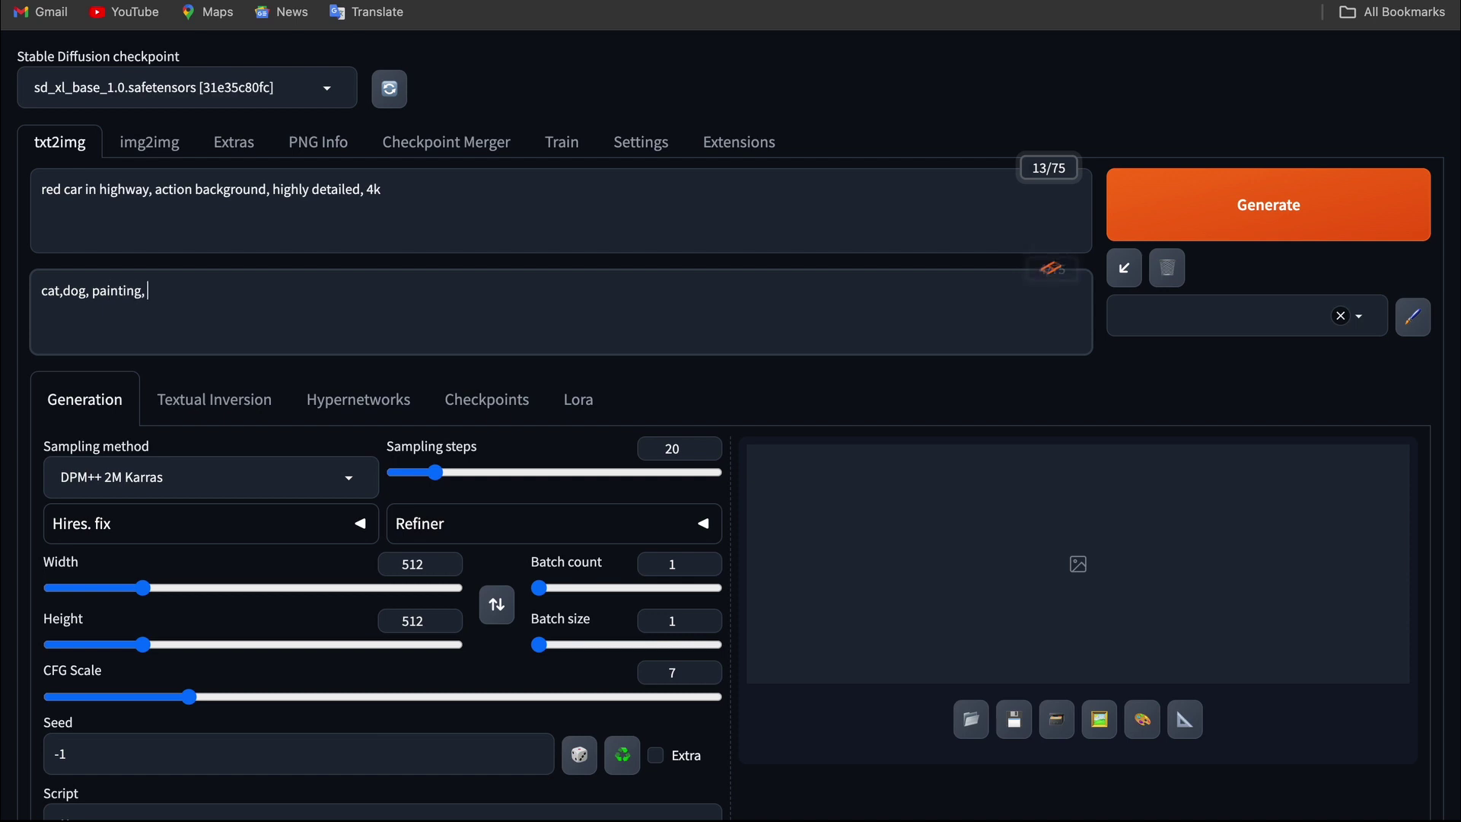
pyautogui.write(' blurry i')
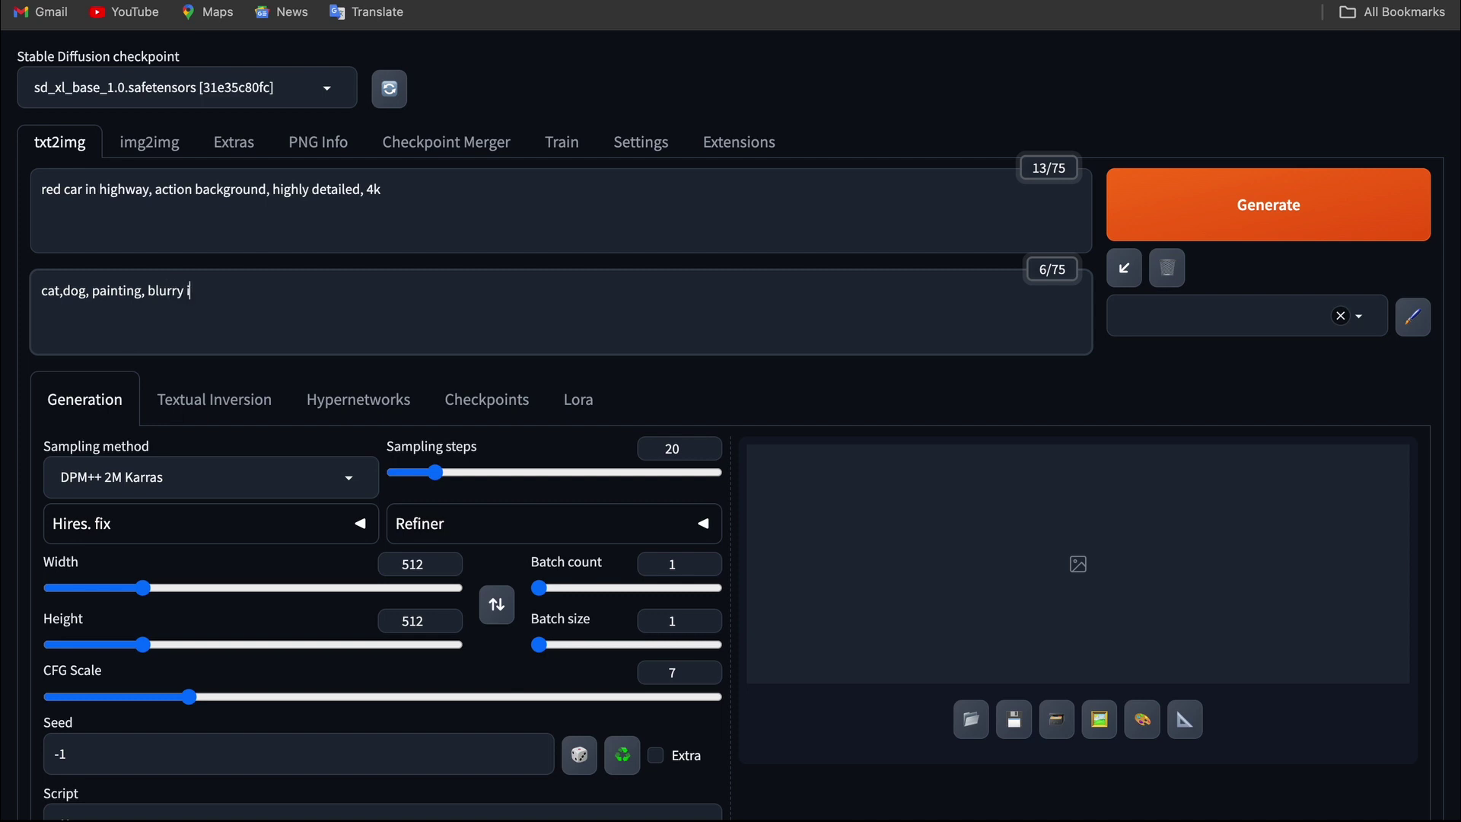
pyautogui.write('mages,')
# Step: Check the sampling method list twice, keeping DPM++ 2M Karras
pyautogui.scroll(-2, 381, 374)
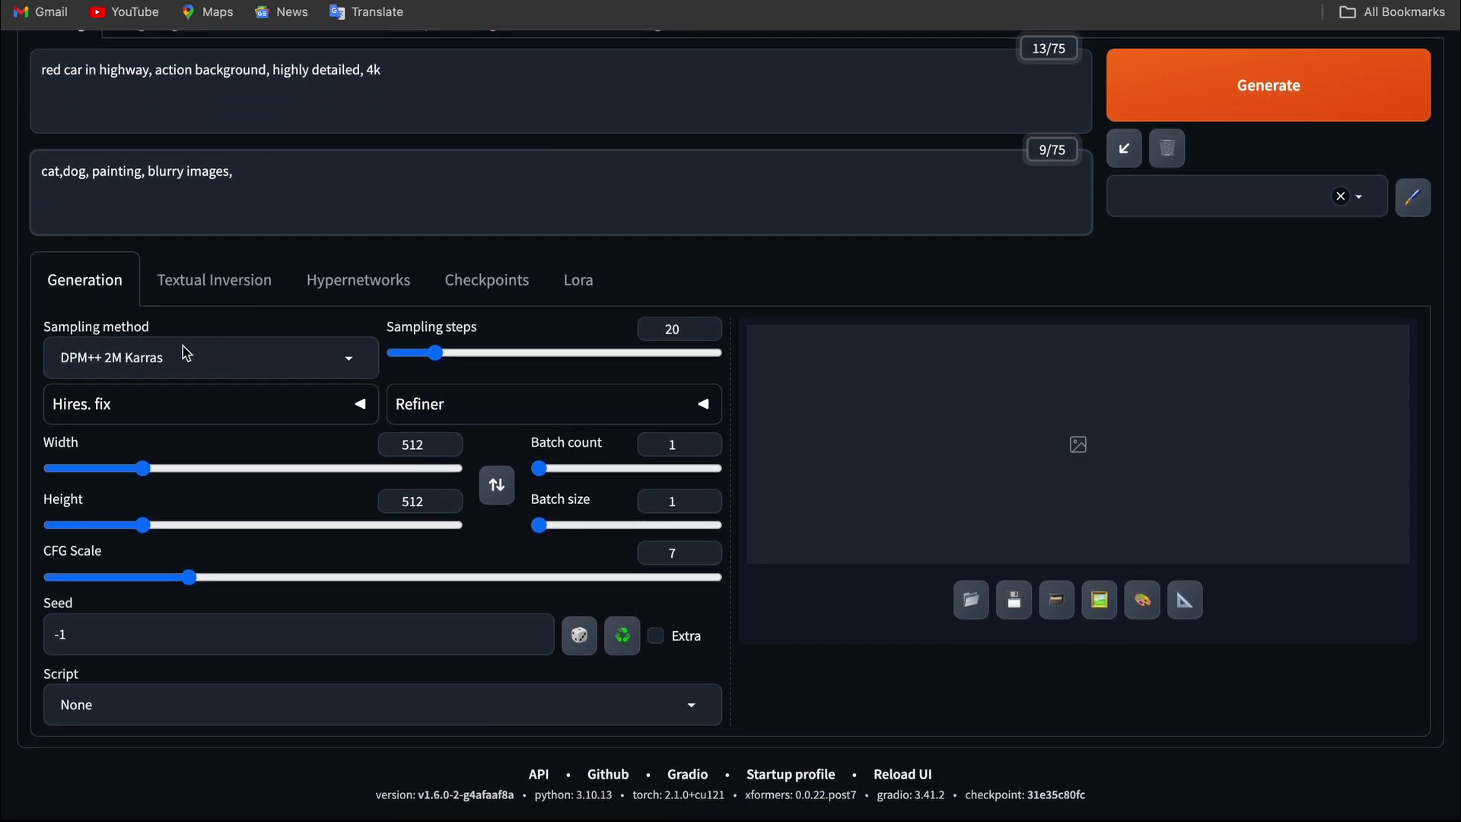
pyautogui.click(153, 356)
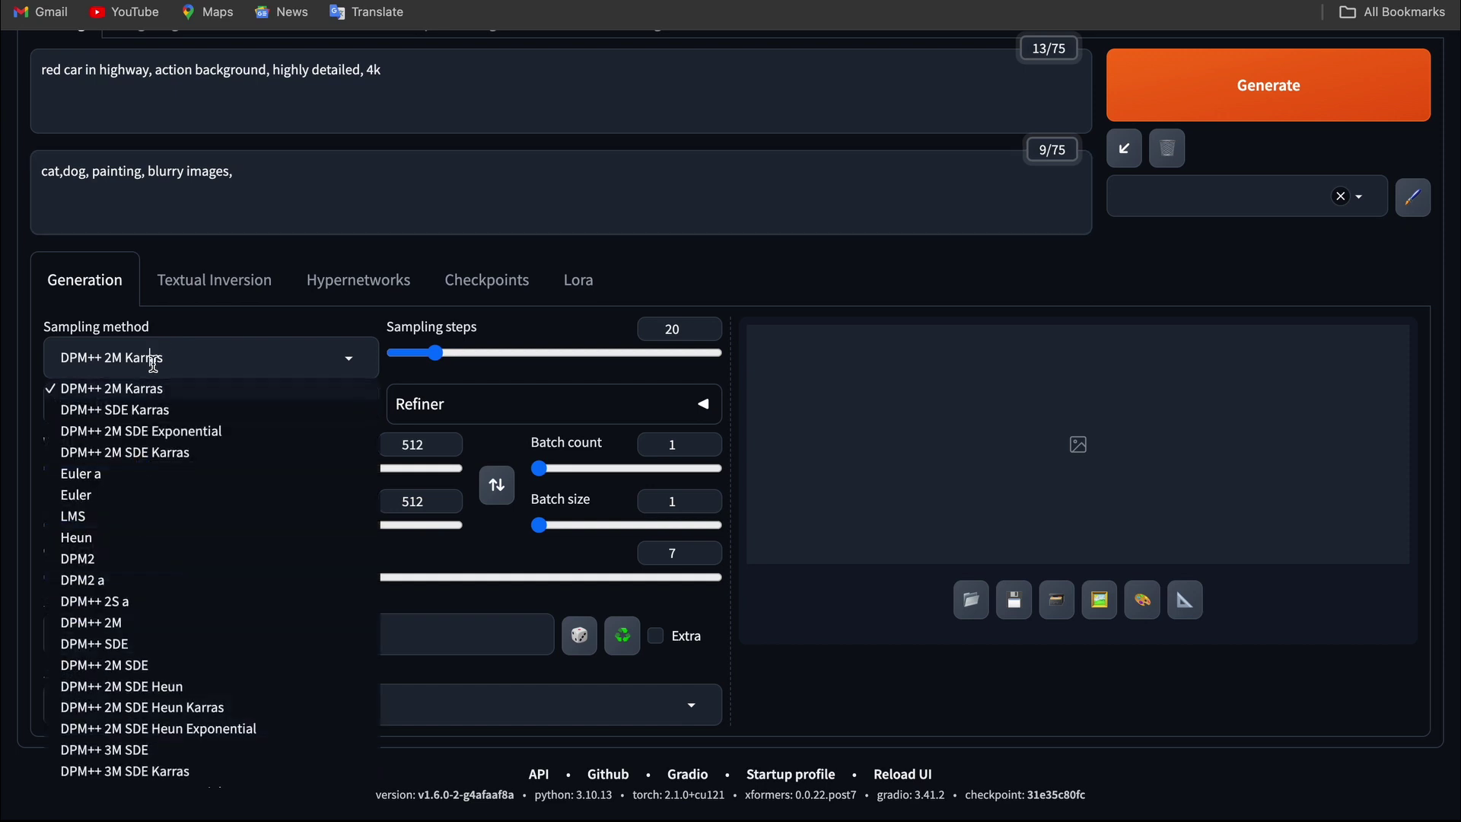
pyautogui.click(388, 335)
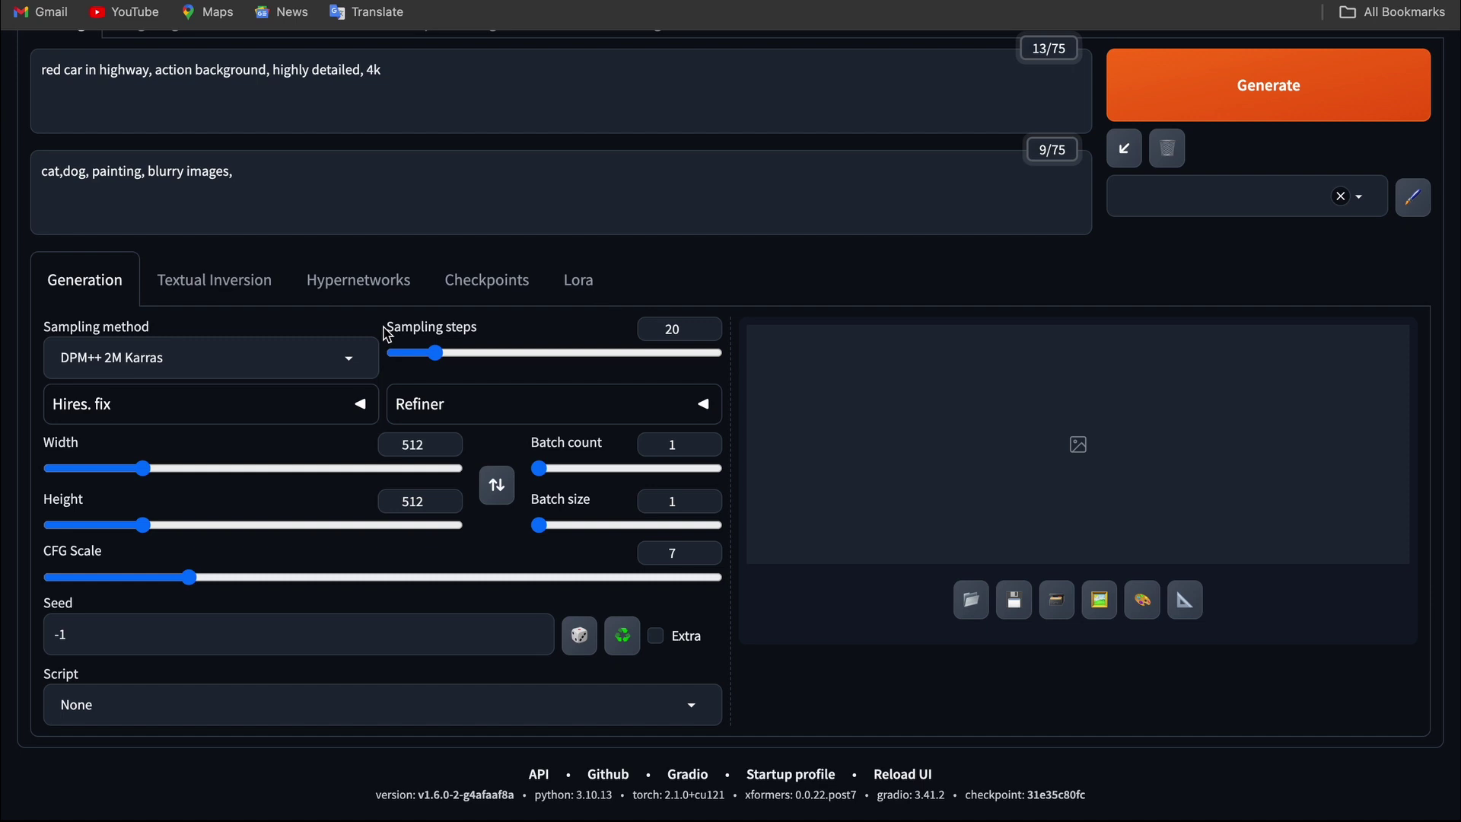
pyautogui.click(181, 354)
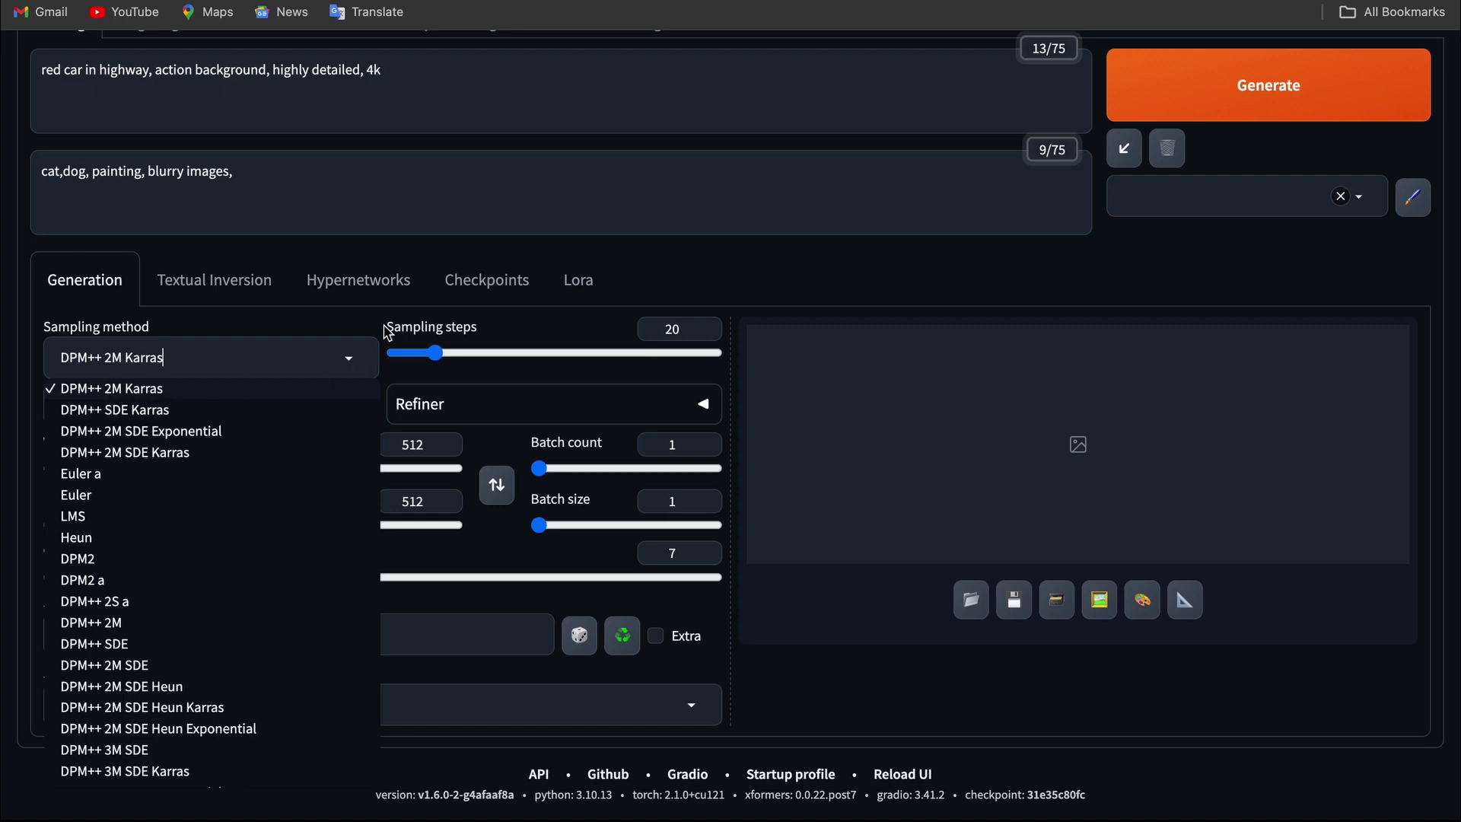
pyautogui.click(140, 397)
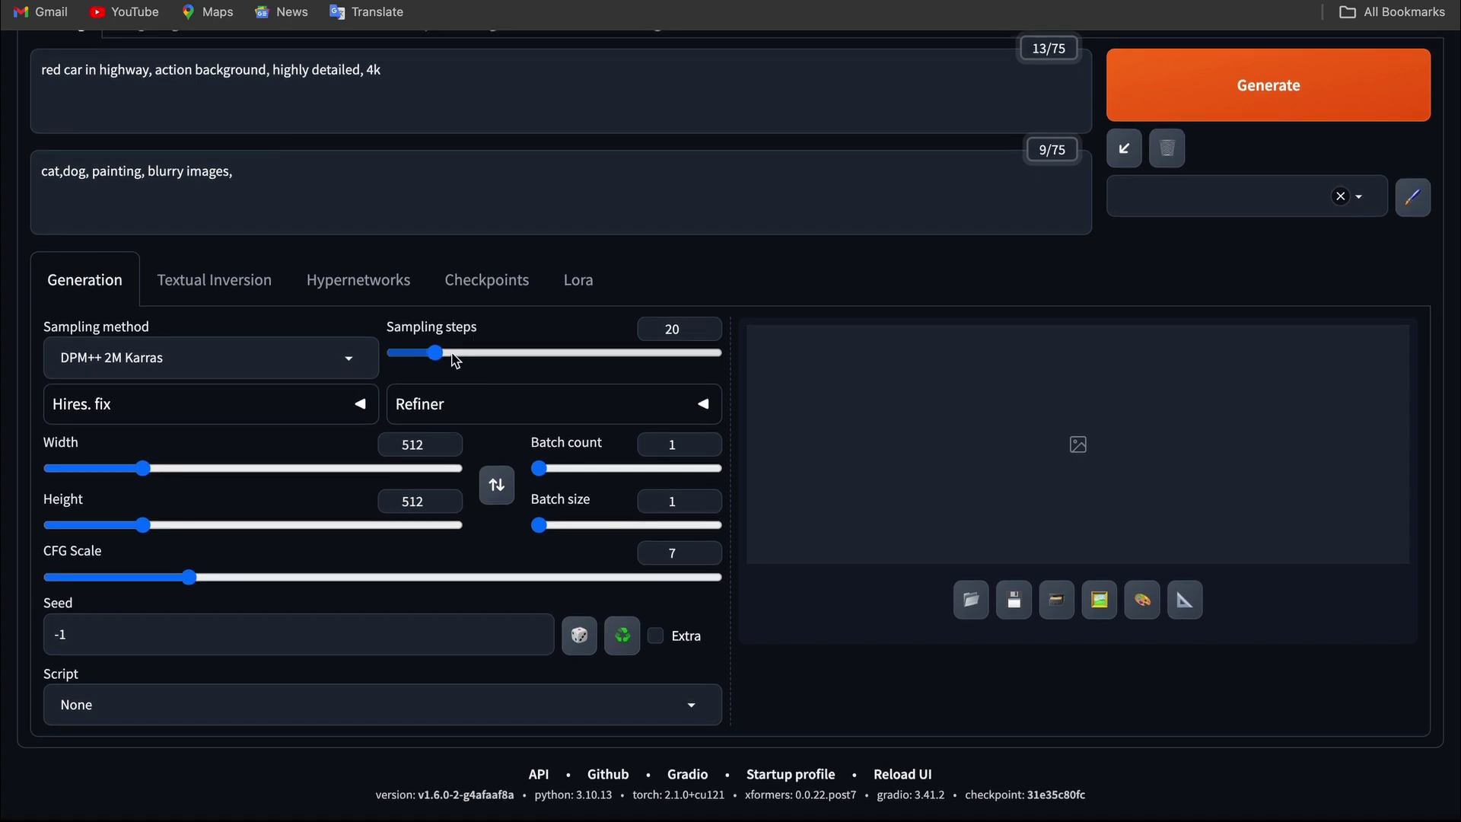
# Step: Set 30 sampling steps and a 1920×1080 image size
pyautogui.moveTo(456, 354); pyautogui.dragTo(457, 355)
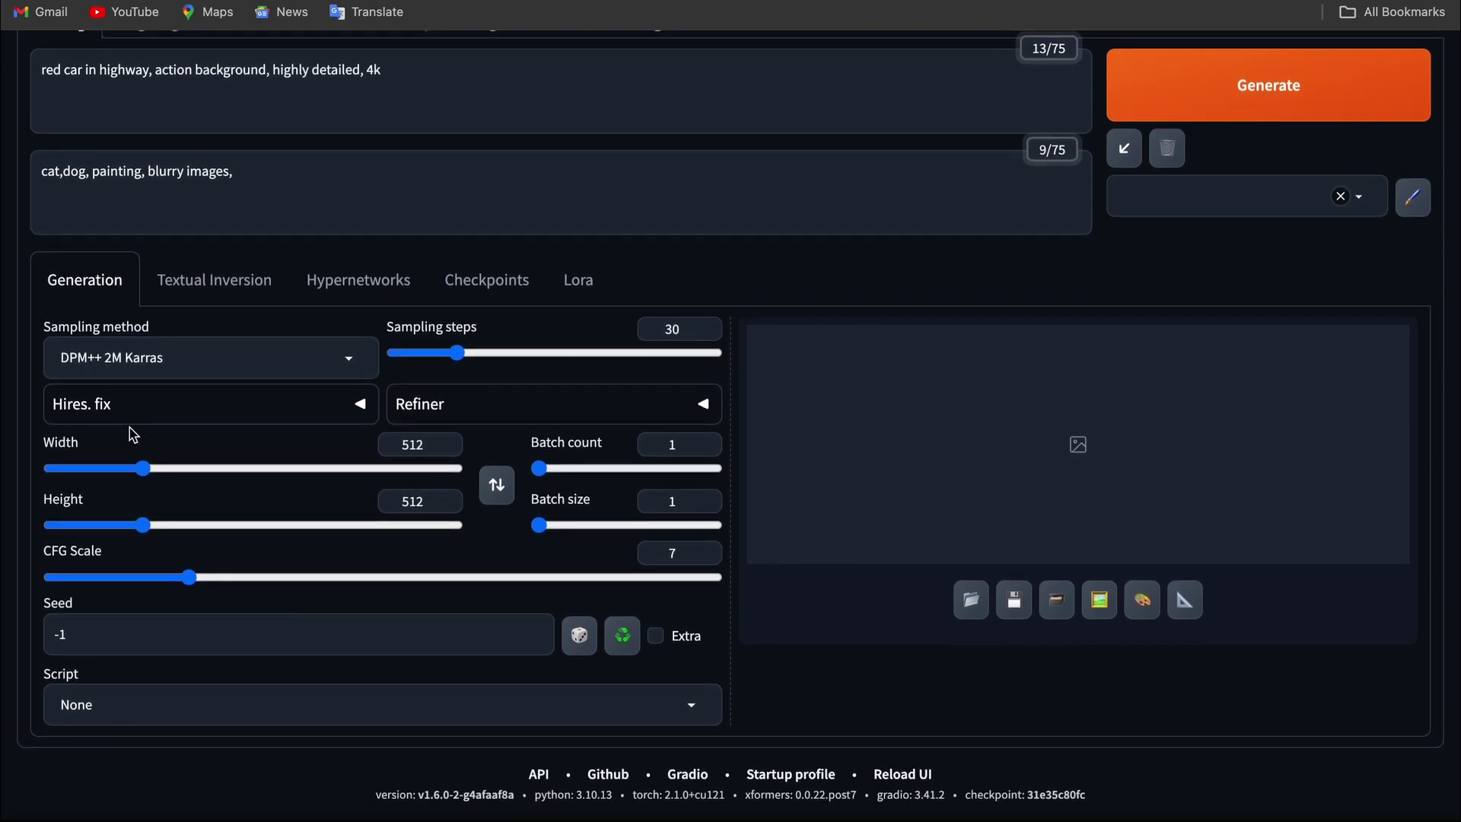
pyautogui.click(424, 444)
pyautogui.press('BackSpace')
pyautogui.press('BackSpace')
pyautogui.press('BackSpace')
pyautogui.write('1920')
pyautogui.click(422, 503)
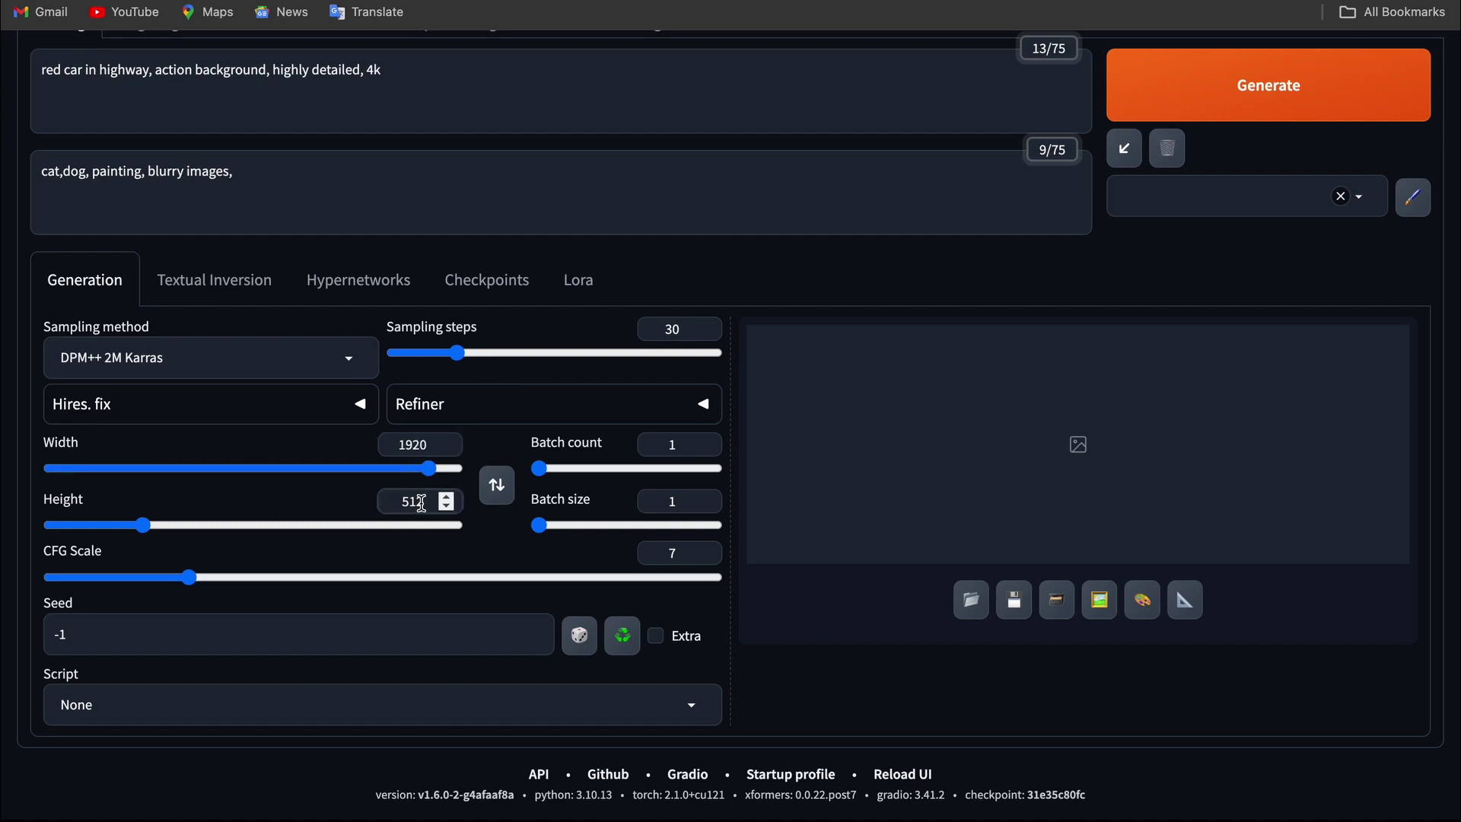
pyautogui.doubleClick(422, 503)
pyautogui.write('1080')
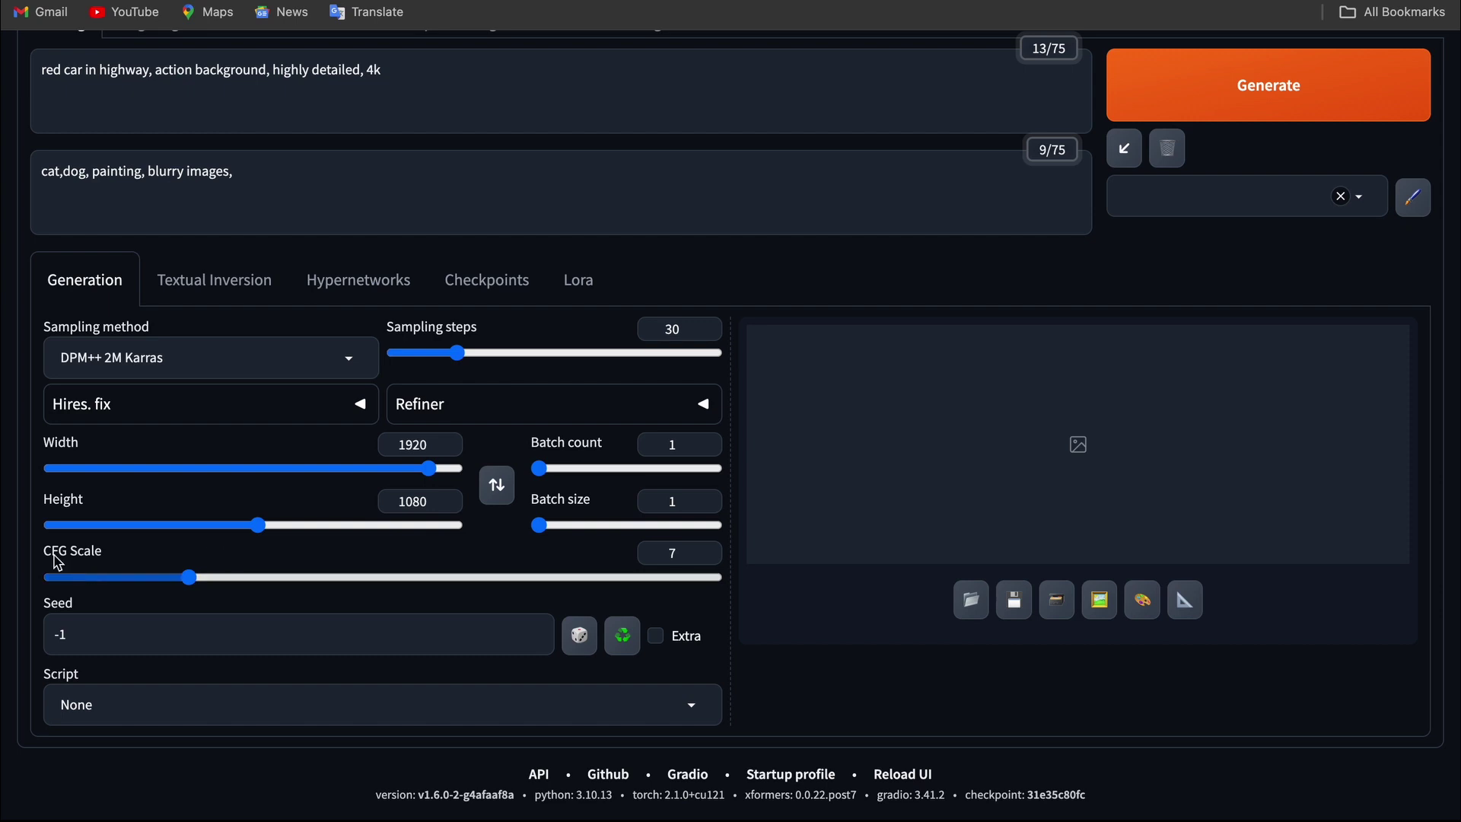
# Step: Lower the CFG scale from 7 to 2
pyautogui.moveTo(48, 559); pyautogui.dragTo(118, 555)
pyautogui.click(121, 554)
pyautogui.moveTo(188, 588); pyautogui.dragTo(83, 590)
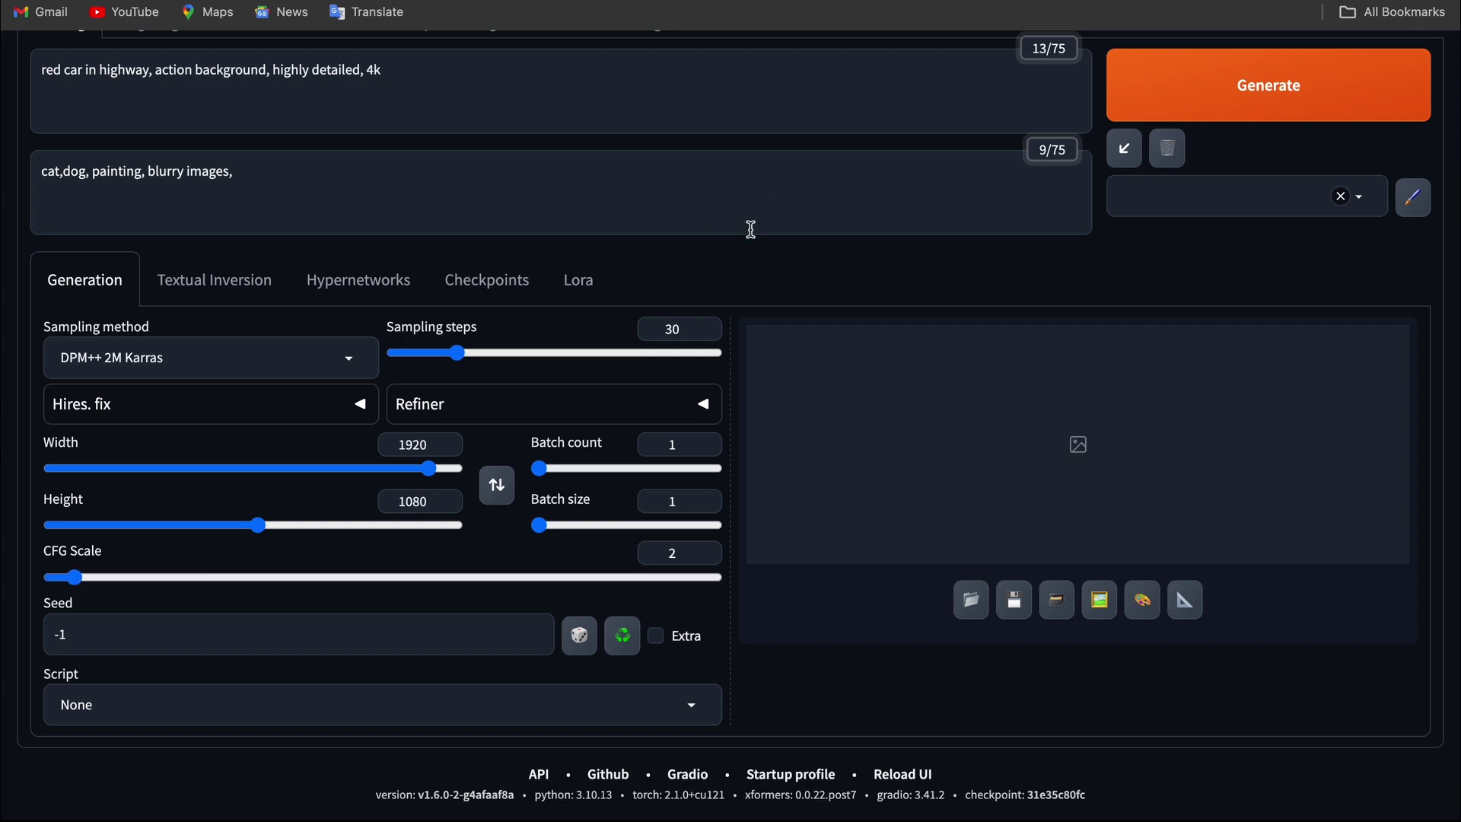
pyautogui.scroll(3, 750, 228)
pyautogui.scroll(-1, 874, 372)
# Step: Generate the CFG 2 image and review the wrecked-car result and its generation info
pyautogui.click(1246, 154)
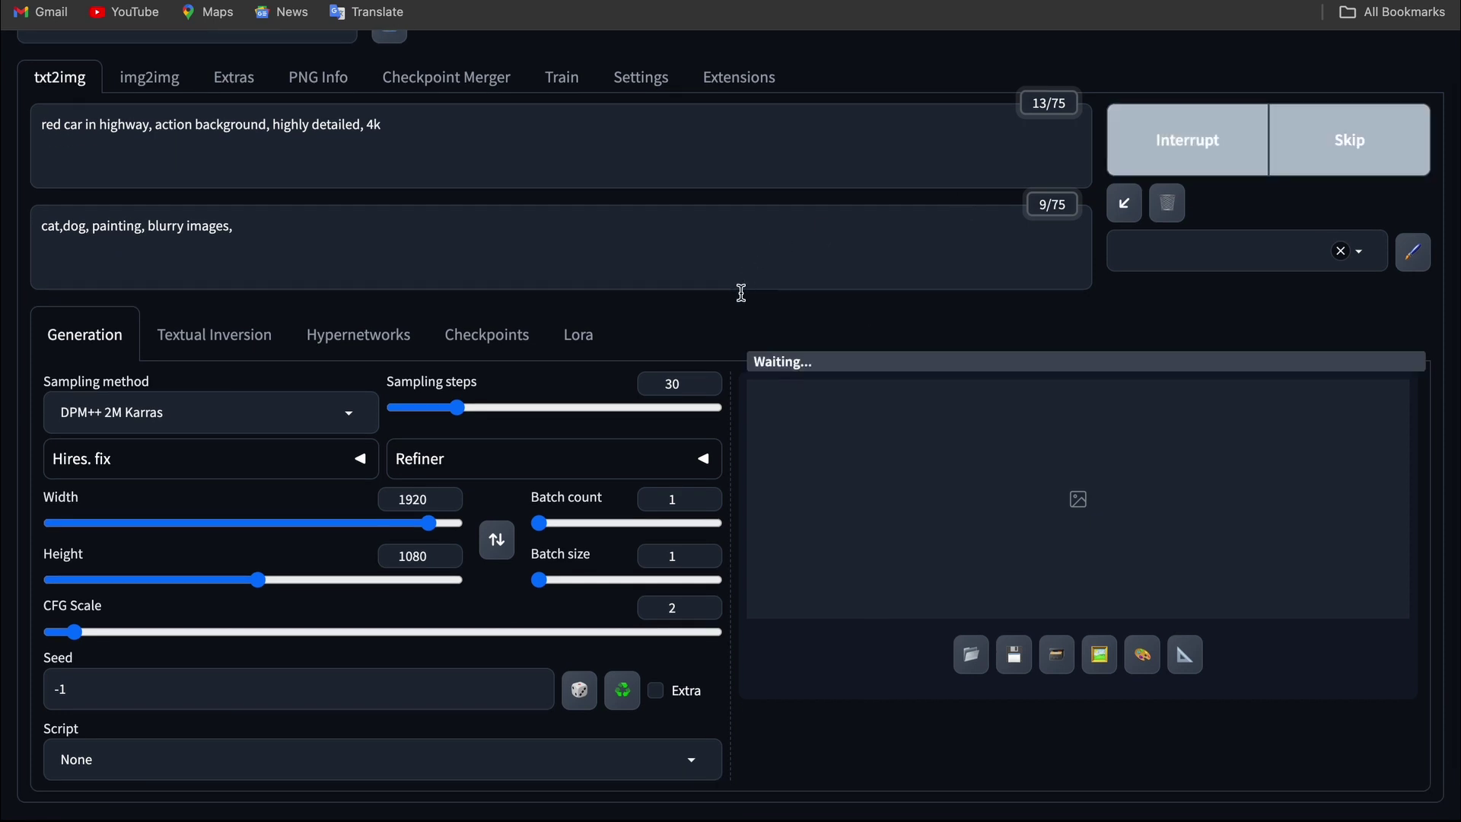
pyautogui.scroll(-1, 723, 327)
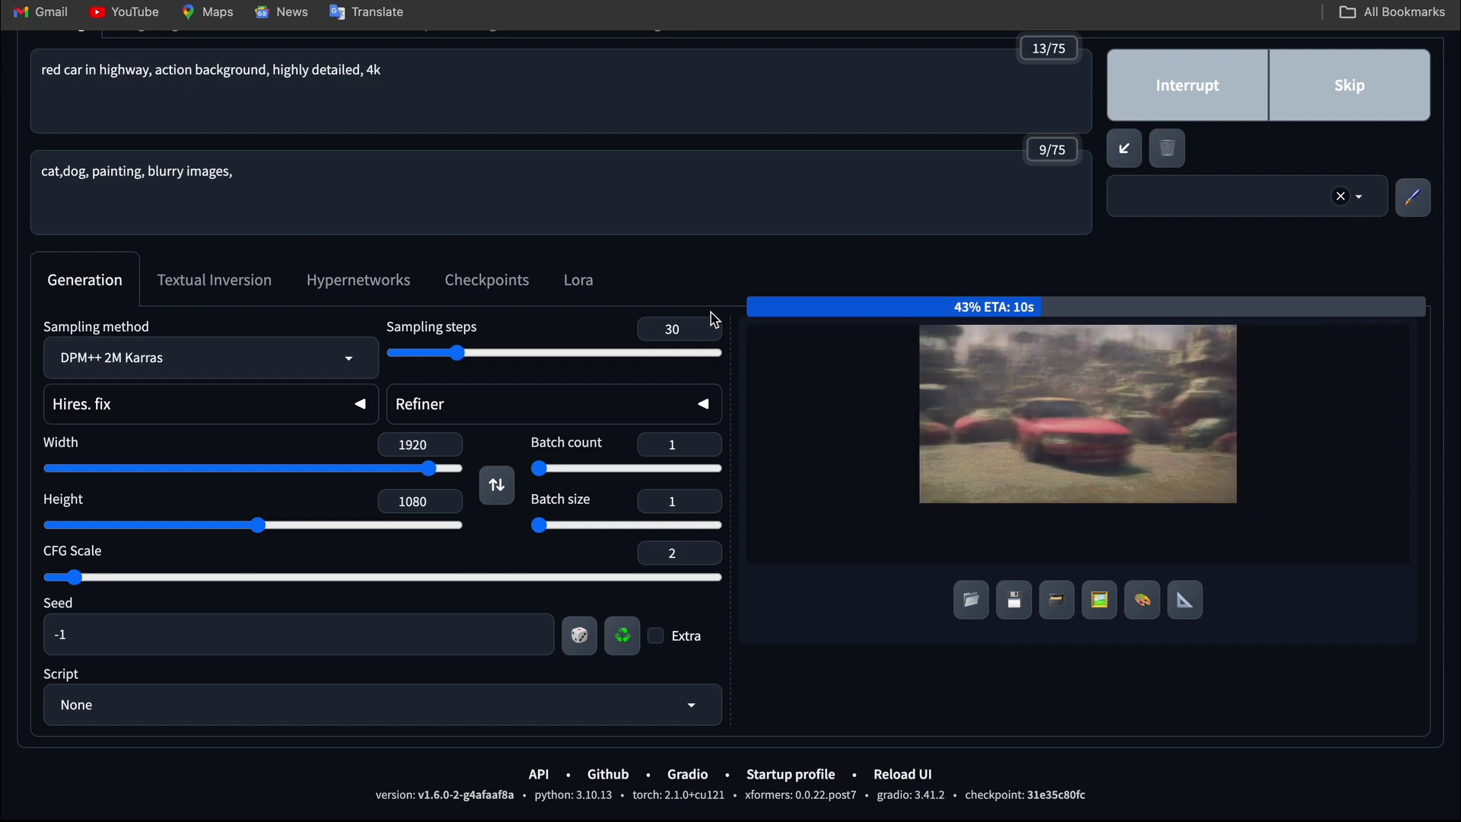
pyautogui.scroll(1, 760, 216)
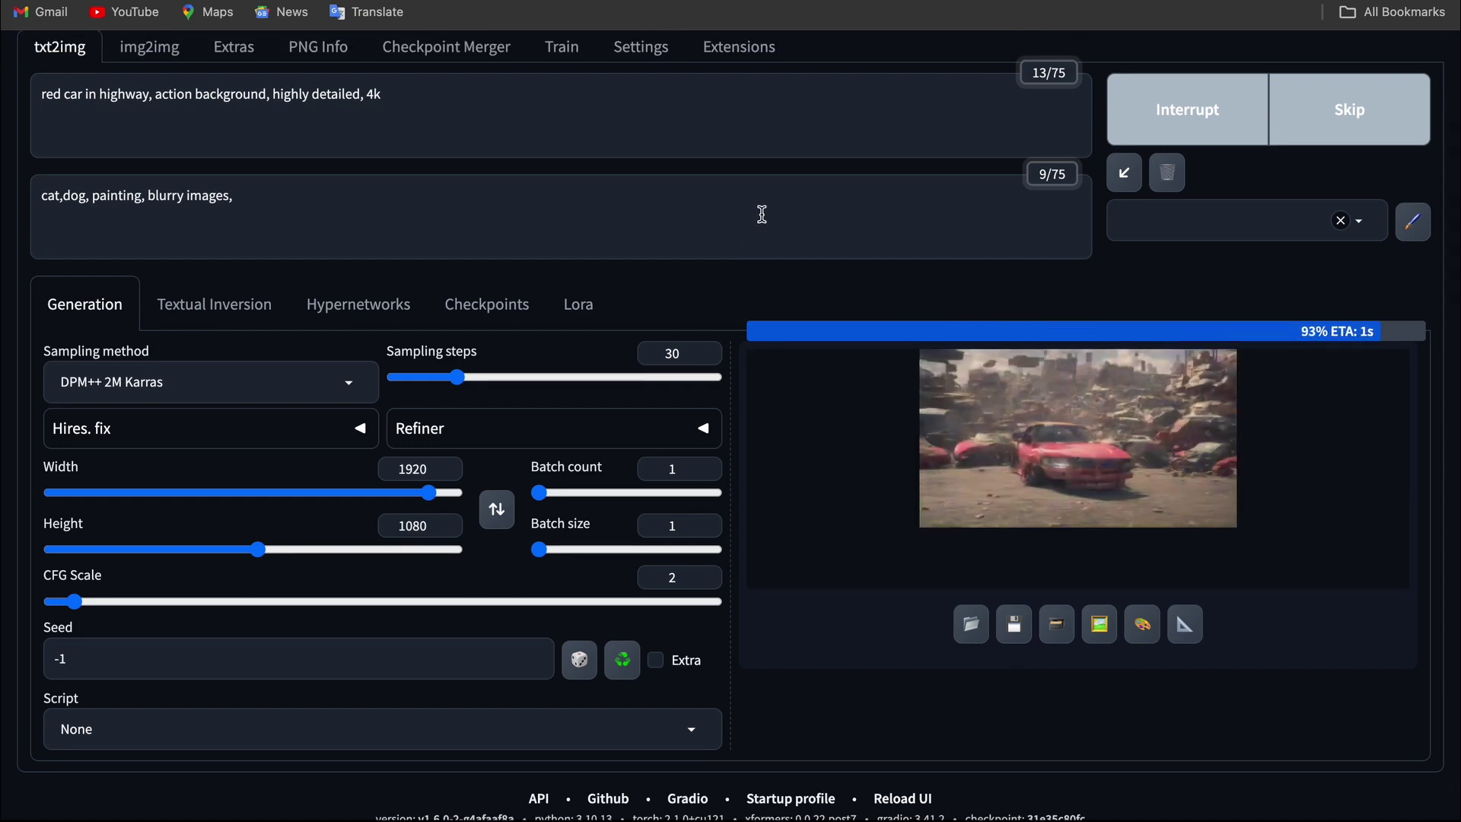
pyautogui.scroll(-2, 1021, 495)
pyautogui.scroll(3, 733, 190)
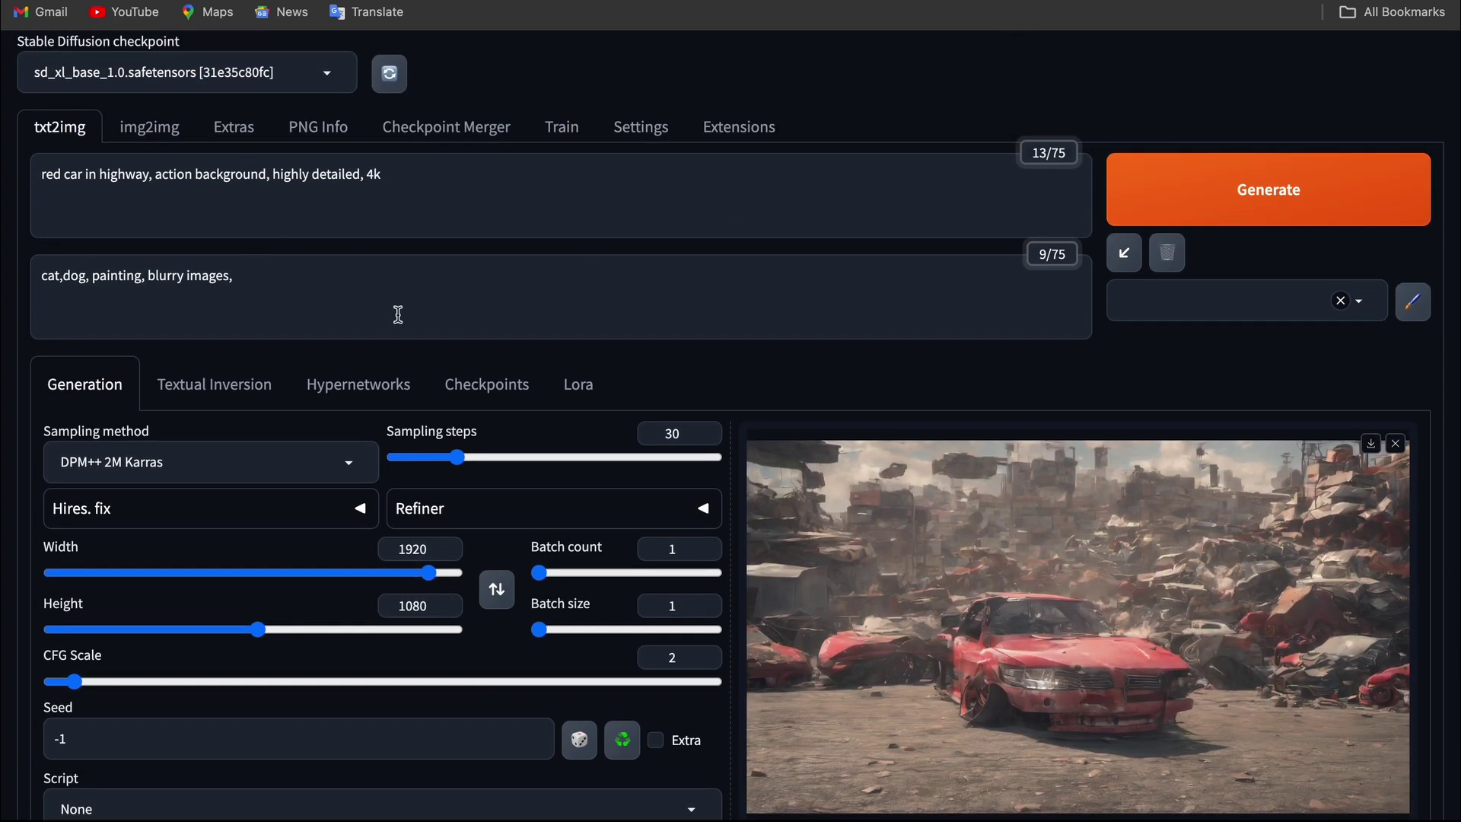
pyautogui.scroll(-1, 676, 357)
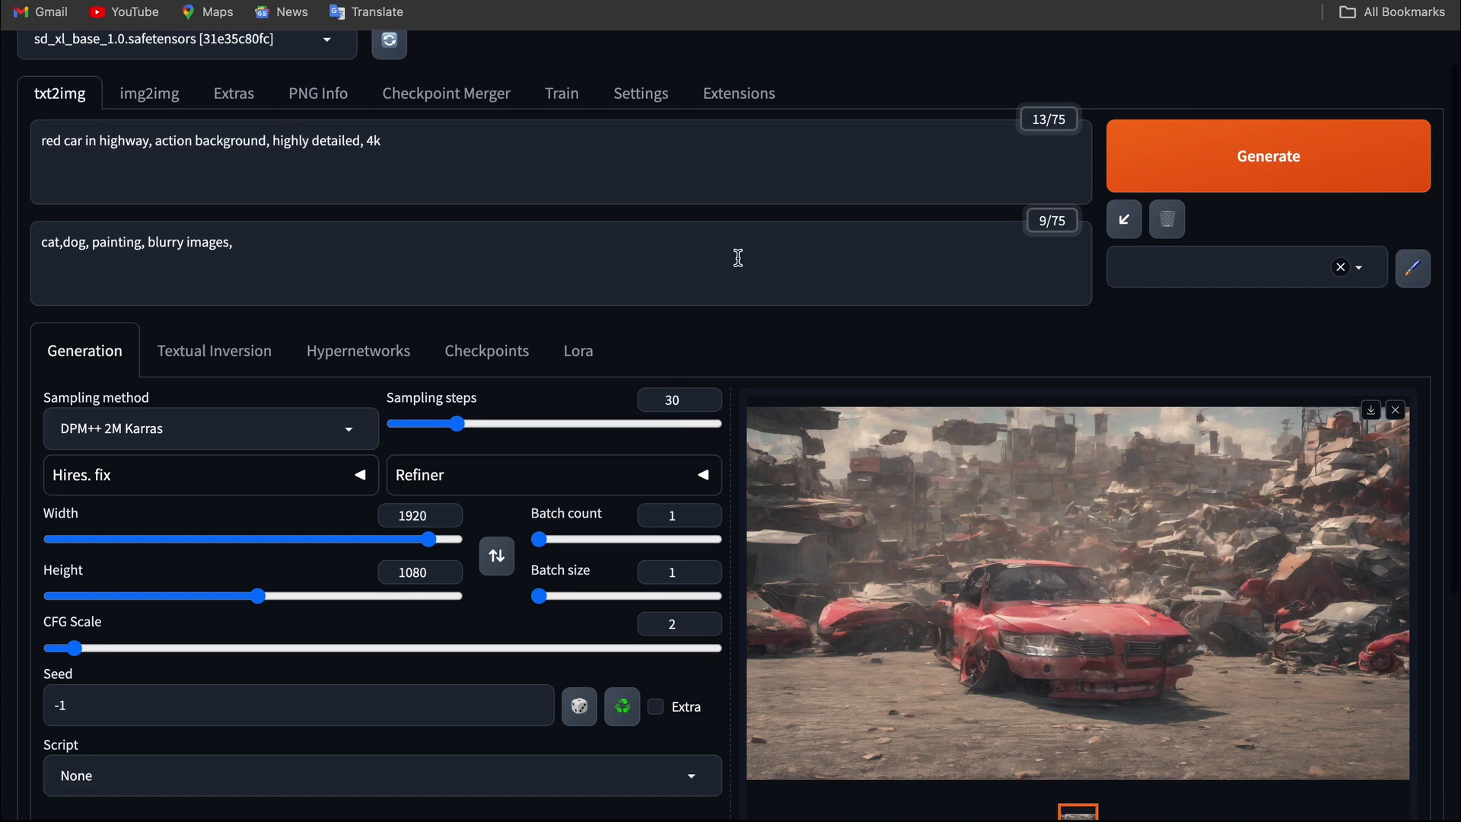
pyautogui.scroll(-3, 715, 367)
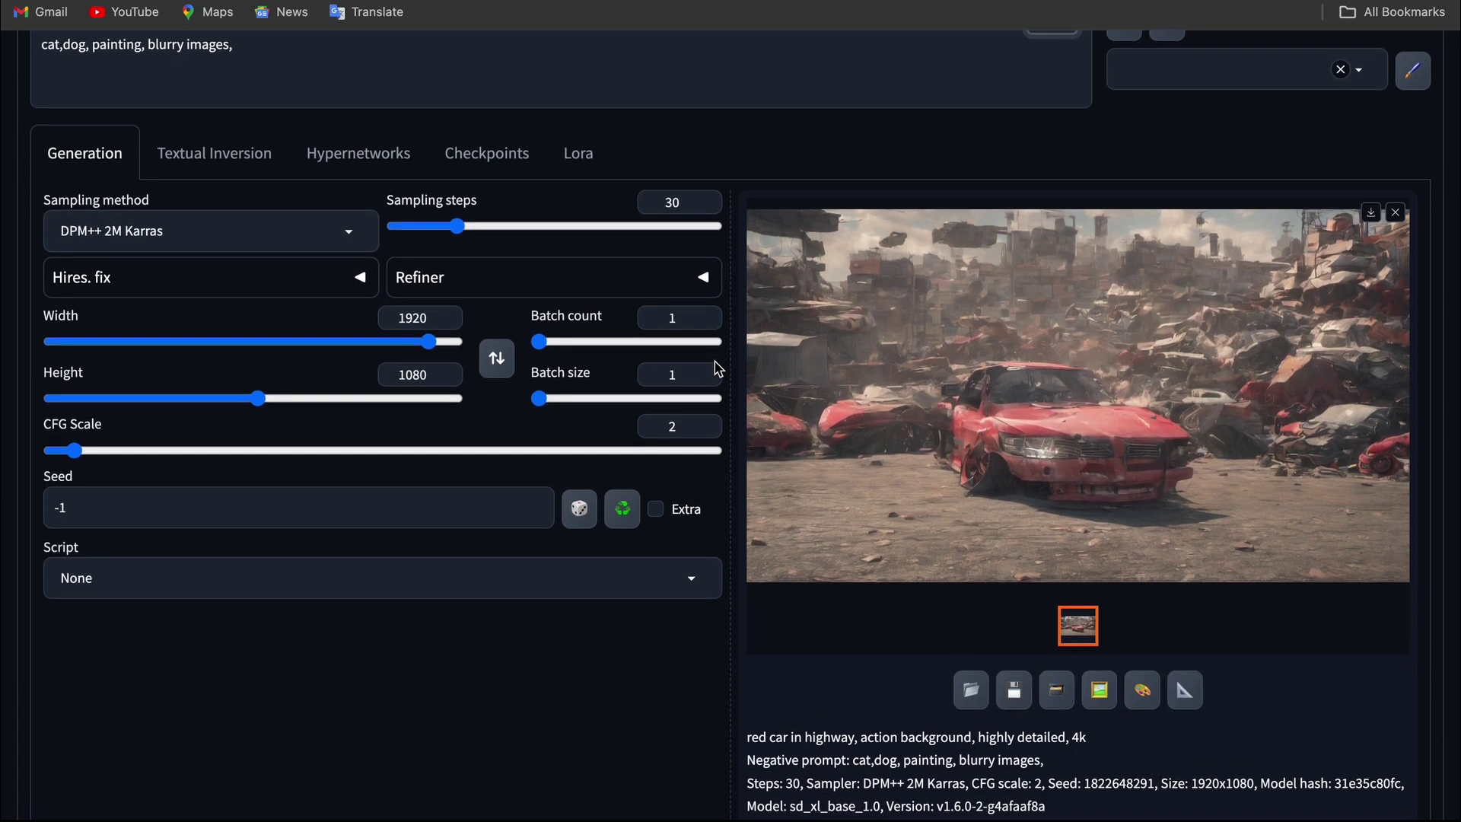
pyautogui.scroll(2, 718, 370)
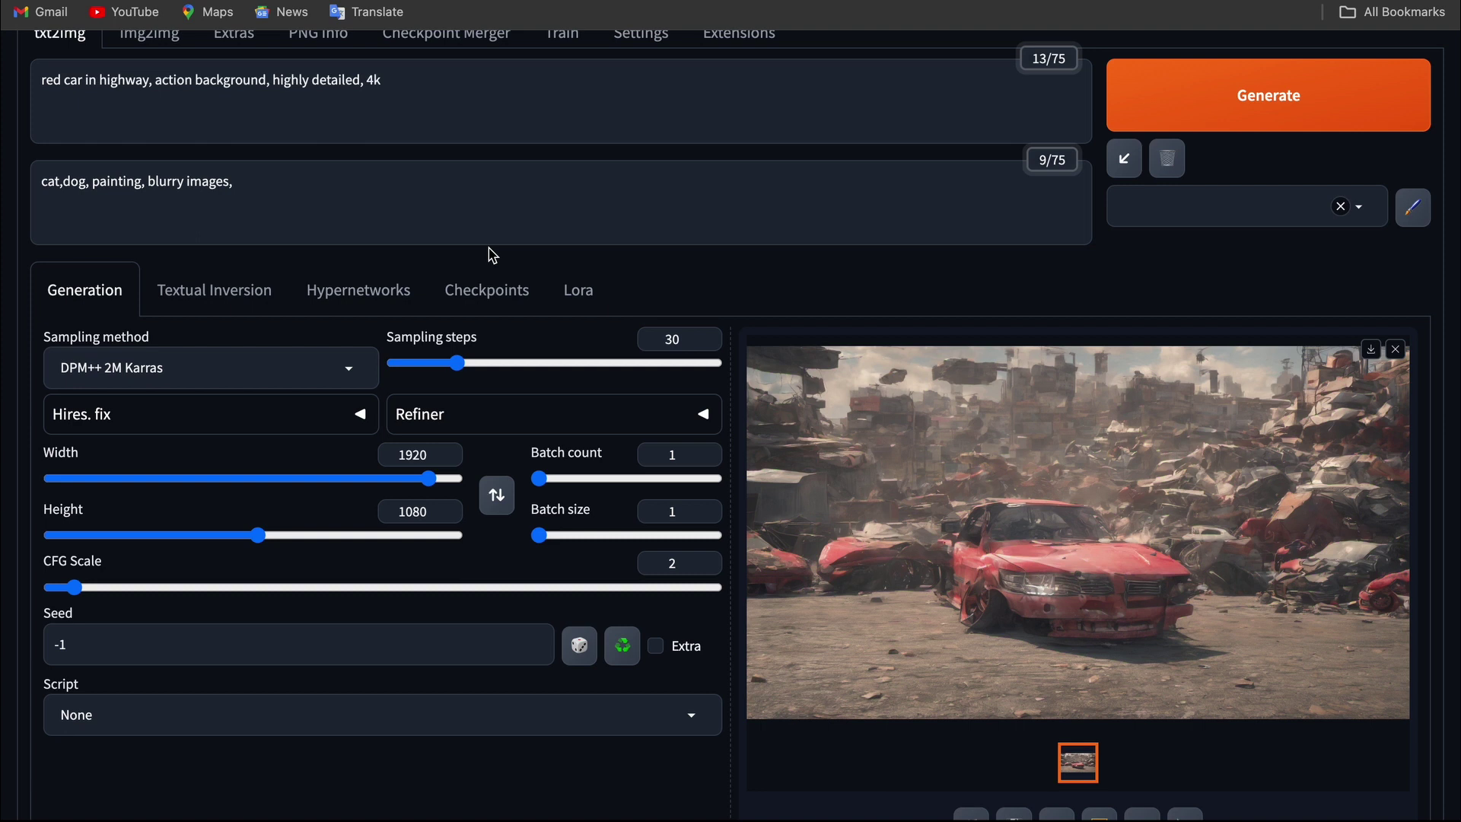
pyautogui.scroll(-1, 741, 305)
pyautogui.scroll(2, 715, 261)
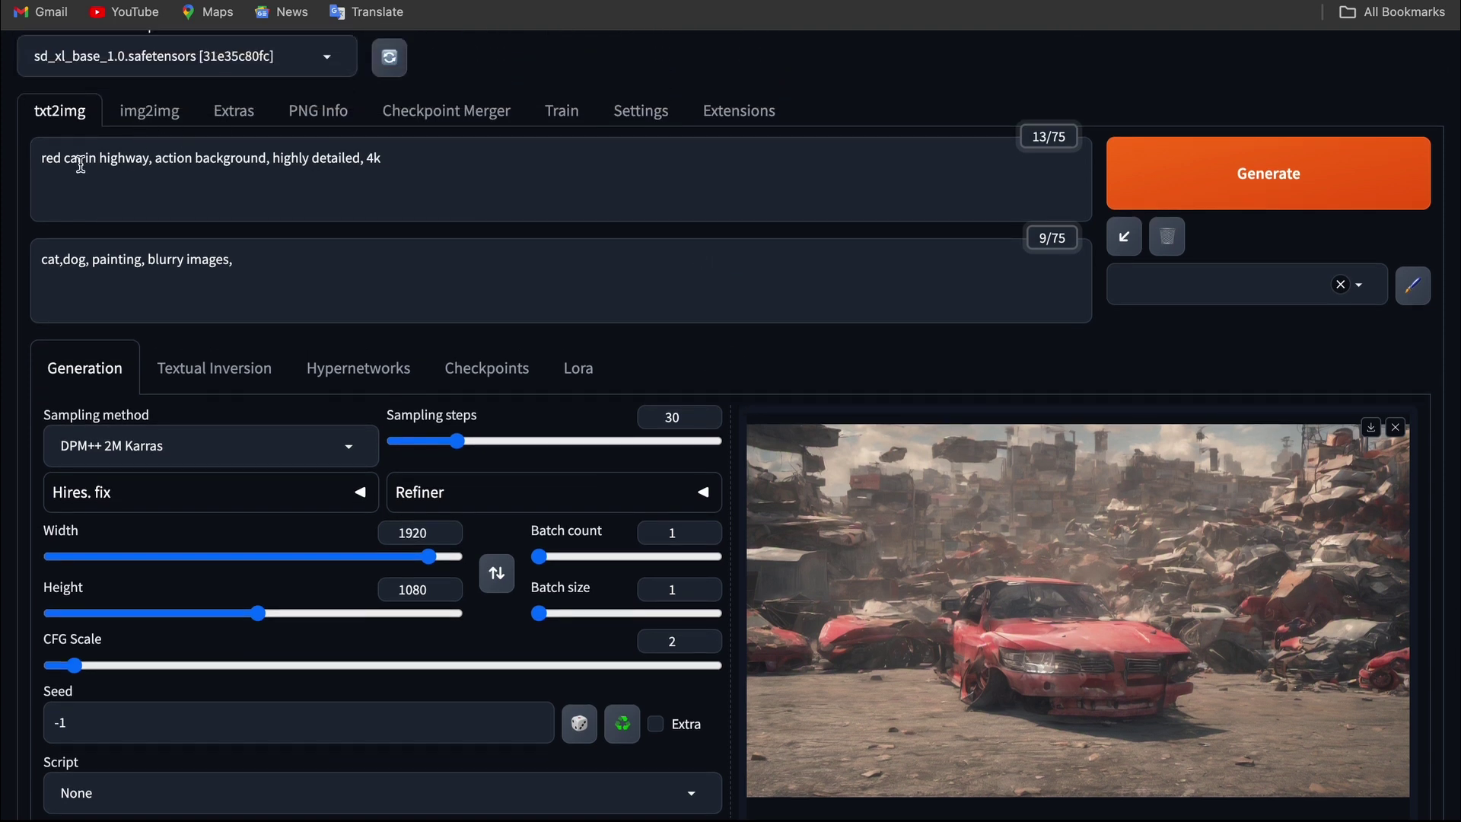
# Step: Highlight the words car, background and detailed in the positive prompt
pyautogui.click(76, 160)
pyautogui.doubleClick(76, 160)
pyautogui.doubleClick(222, 160)
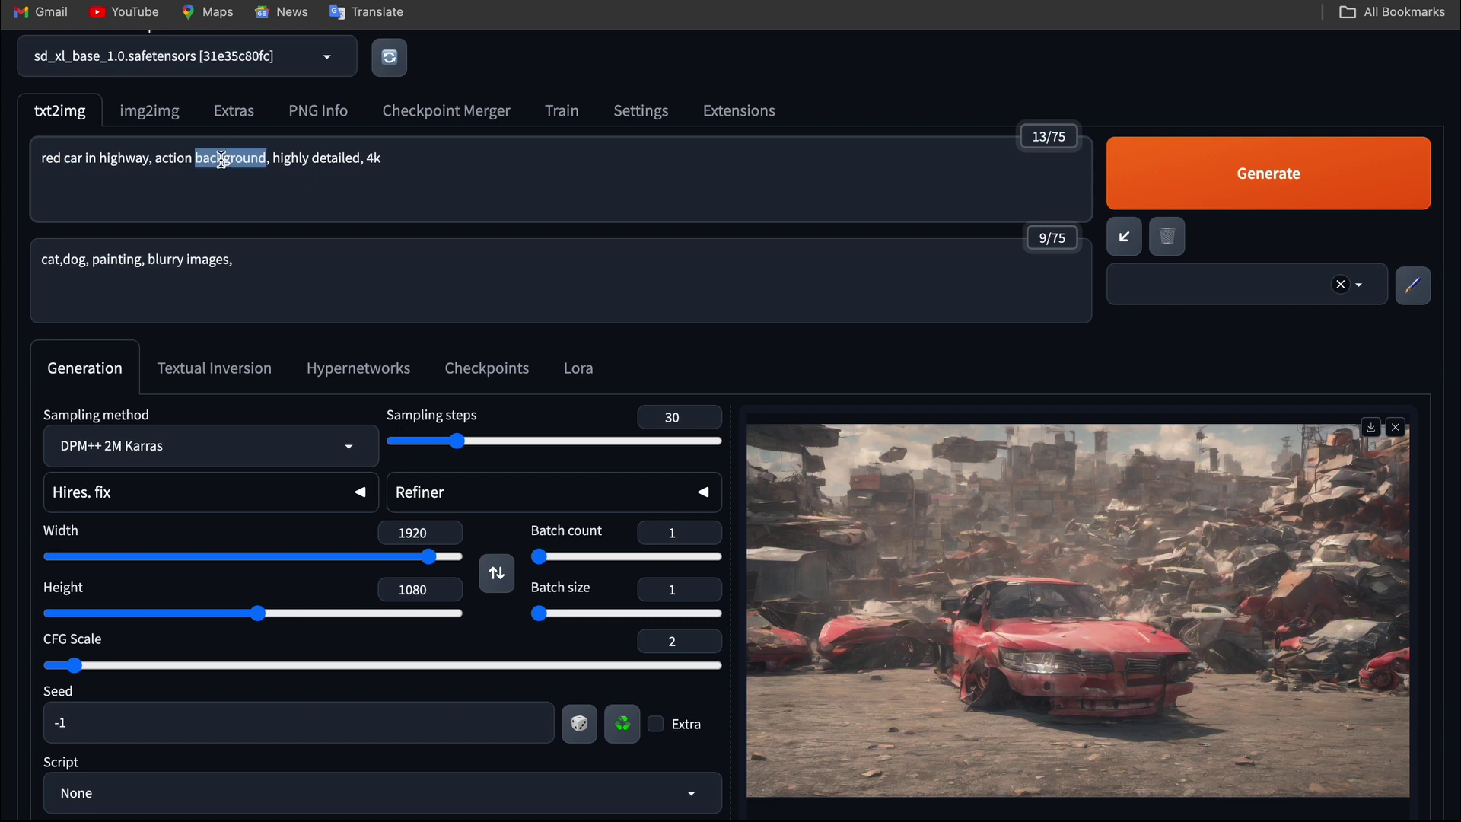
pyautogui.doubleClick(335, 160)
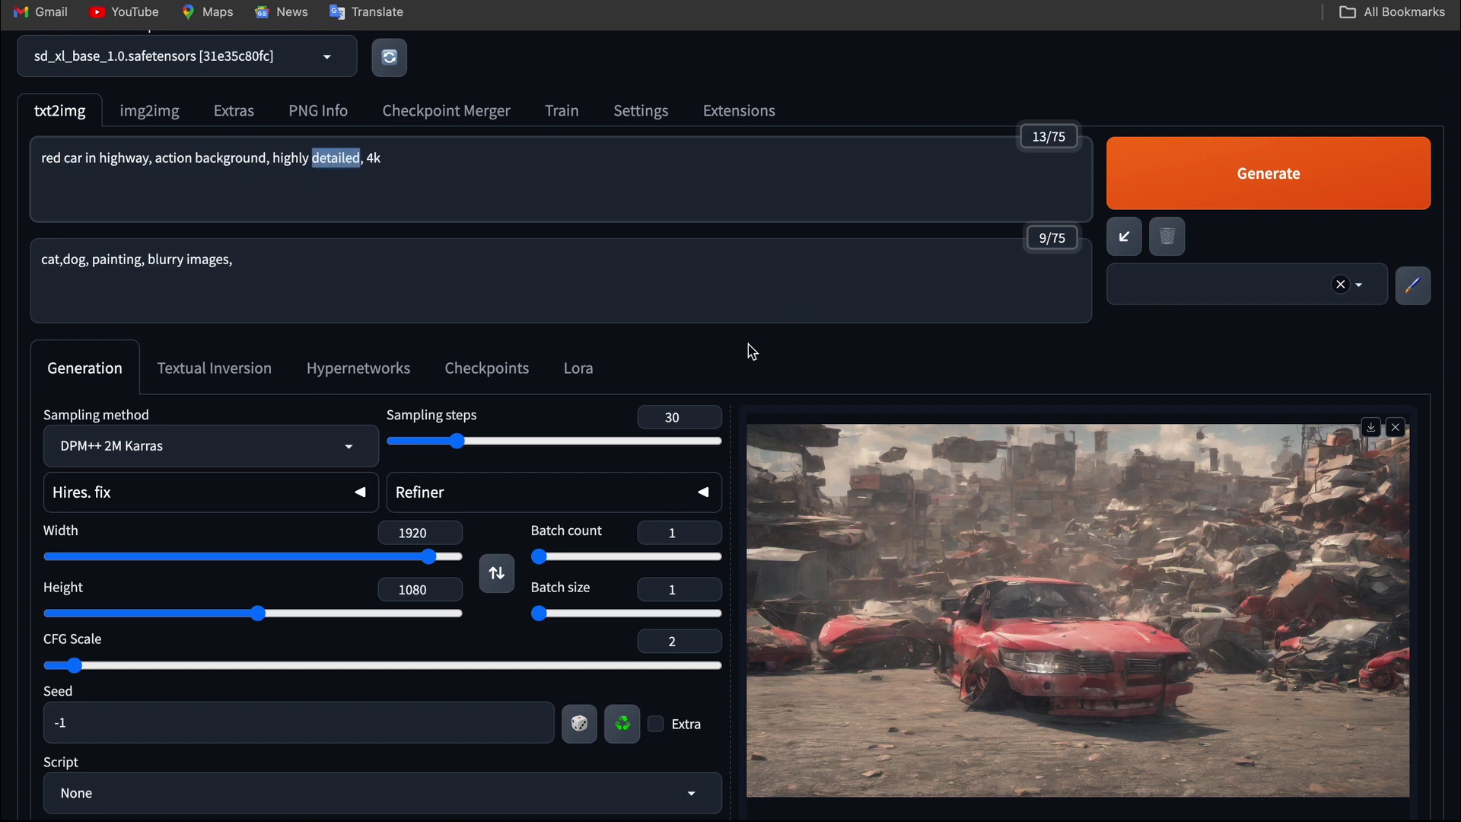
pyautogui.click(726, 381)
# Step: Raise the CFG scale to 7 and render the red car on a curving highway
pyautogui.scroll(-3, 724, 373)
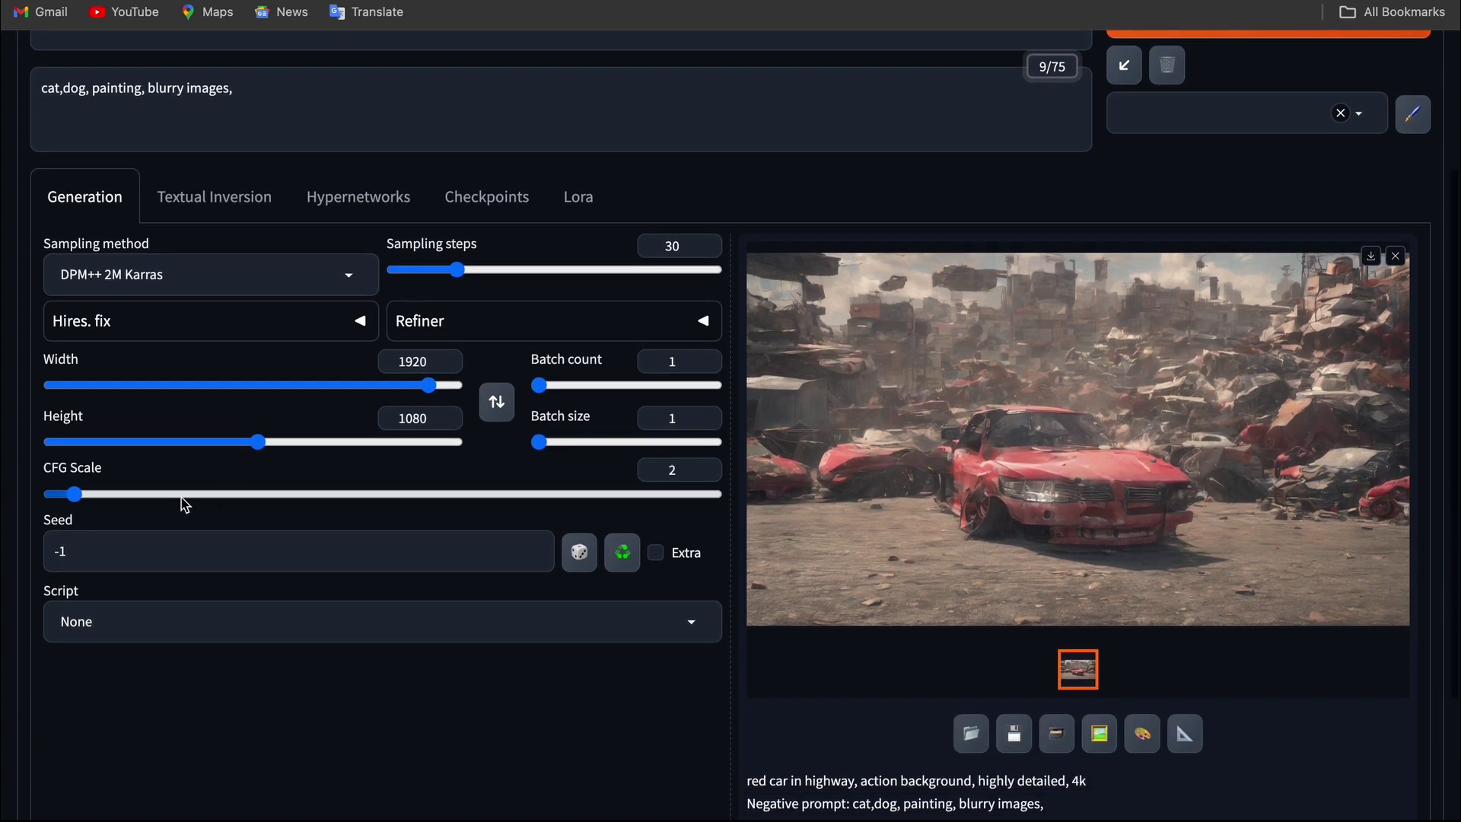
pyautogui.moveTo(83, 502); pyautogui.dragTo(194, 499)
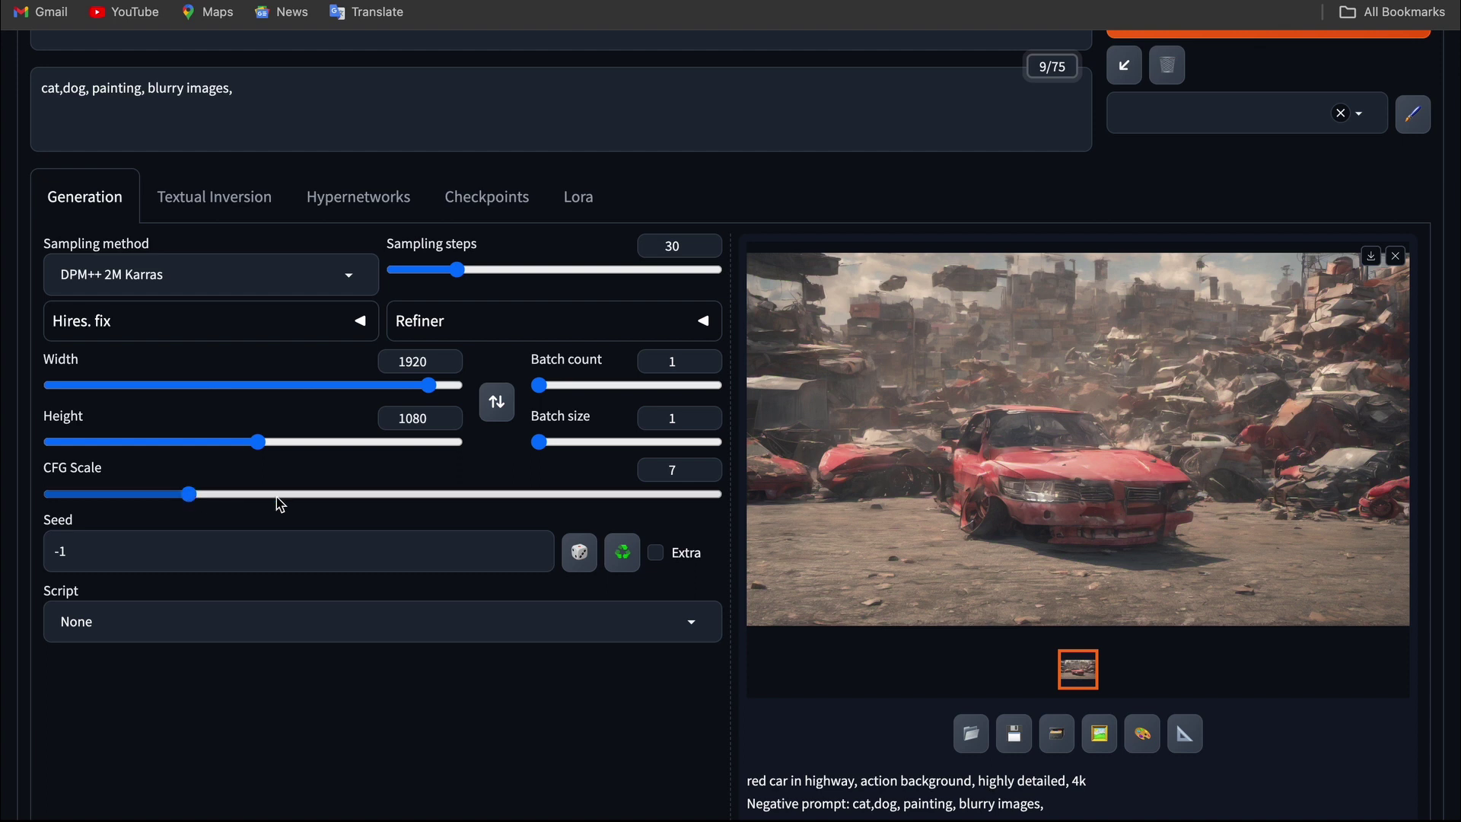
pyautogui.scroll(3, 731, 255)
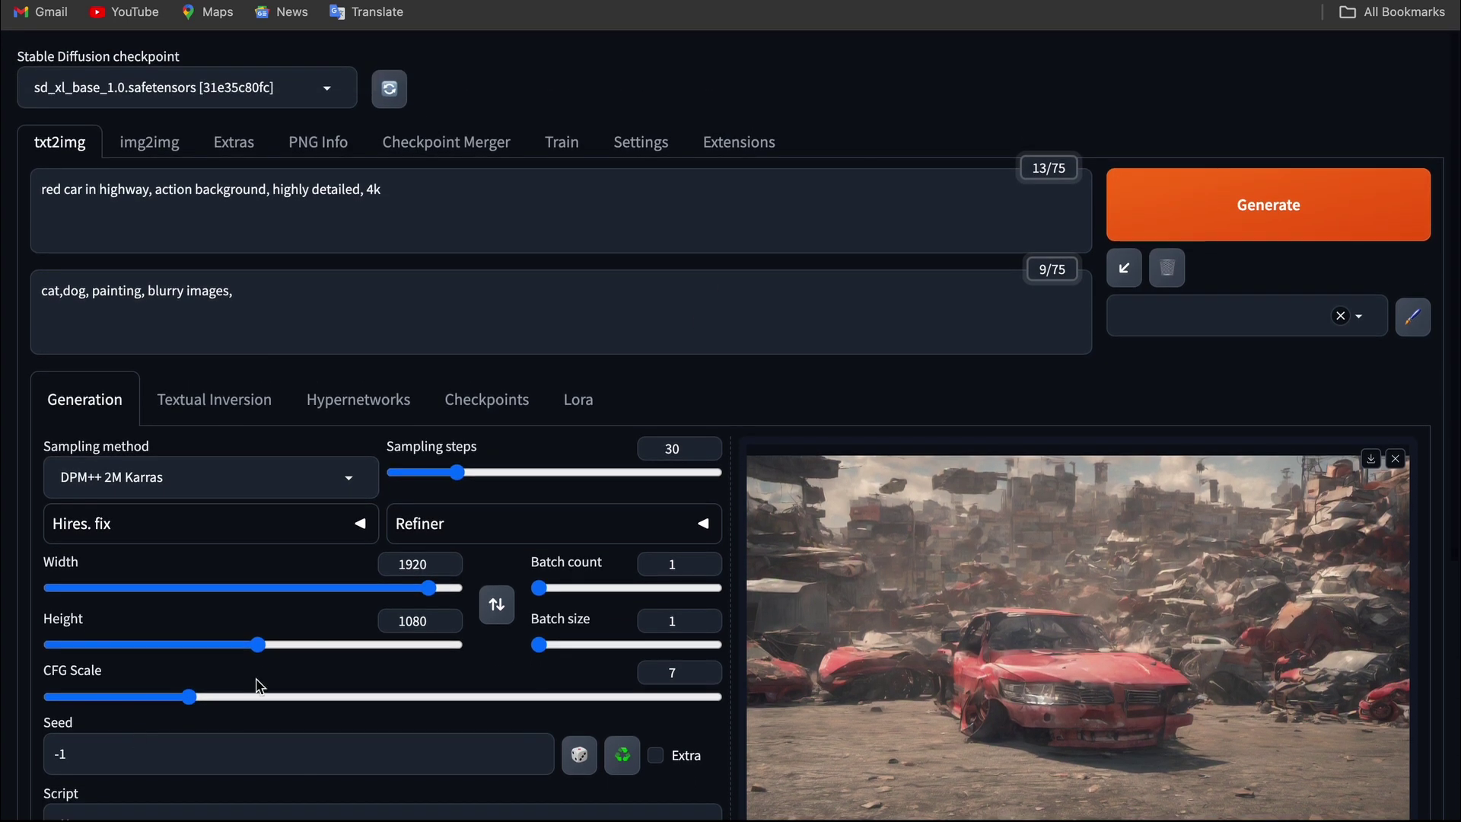
pyautogui.click(1204, 237)
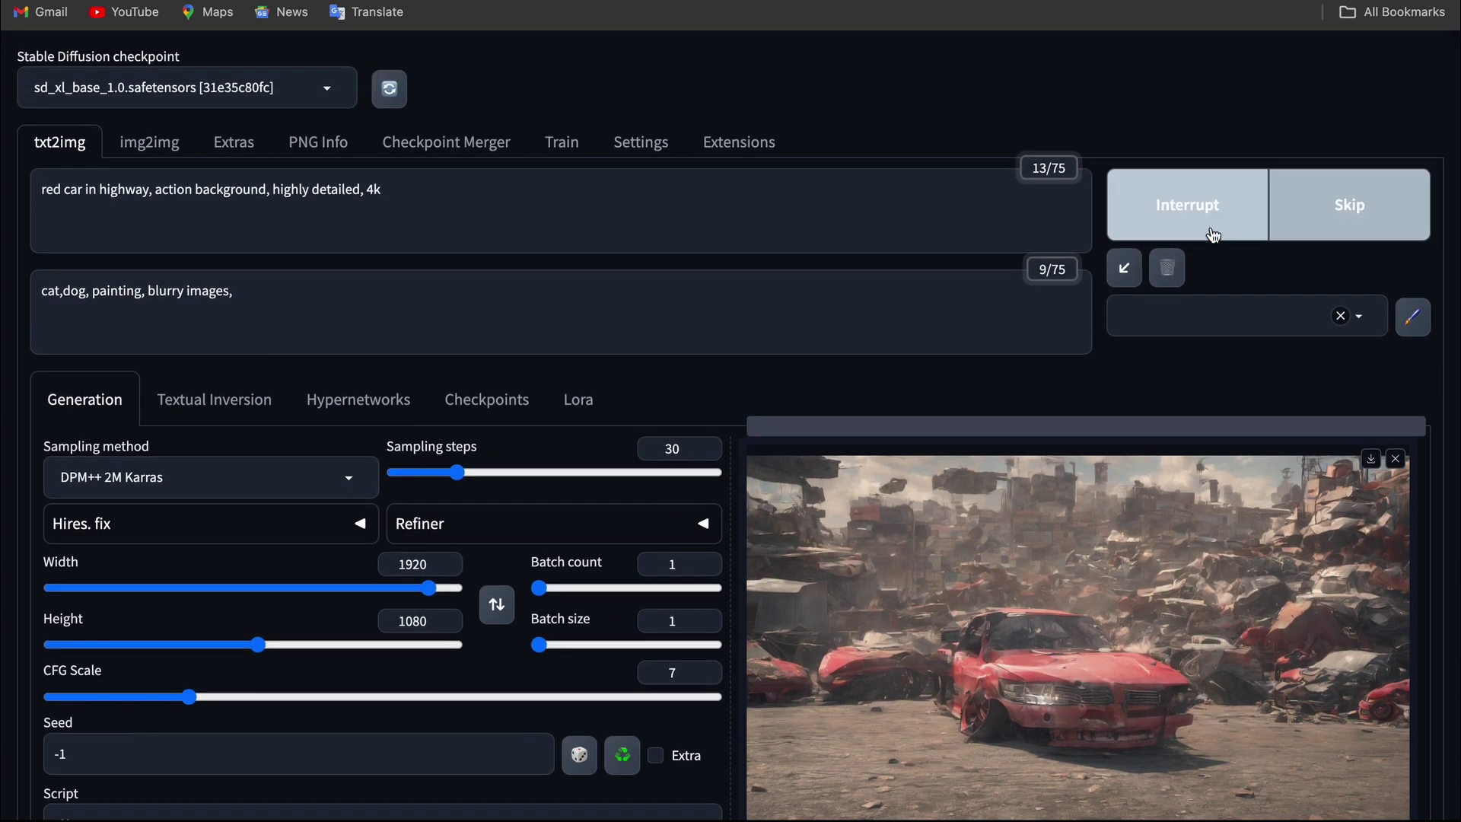
pyautogui.scroll(-3, 715, 329)
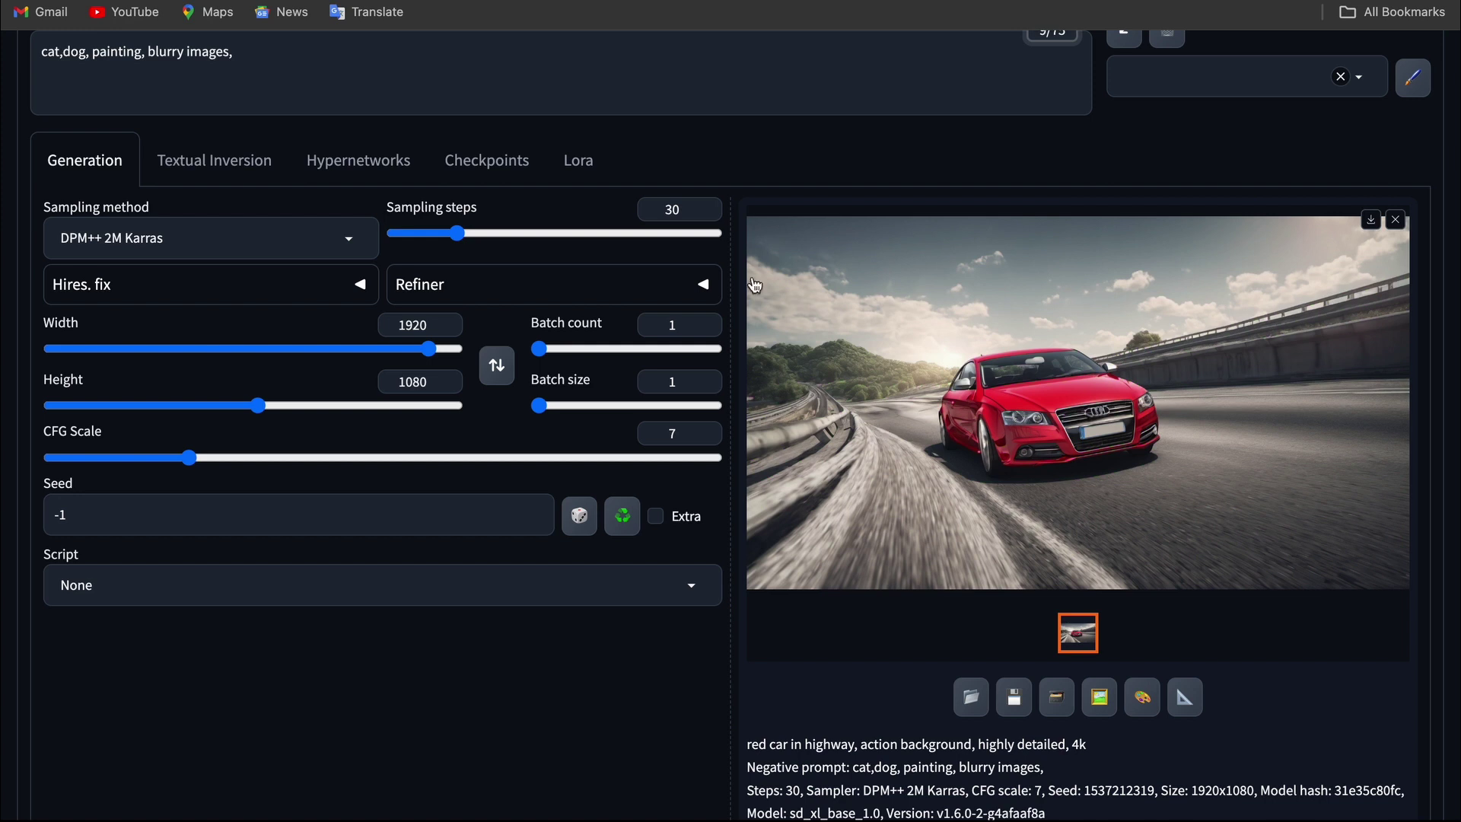
pyautogui.scroll(3, 724, 183)
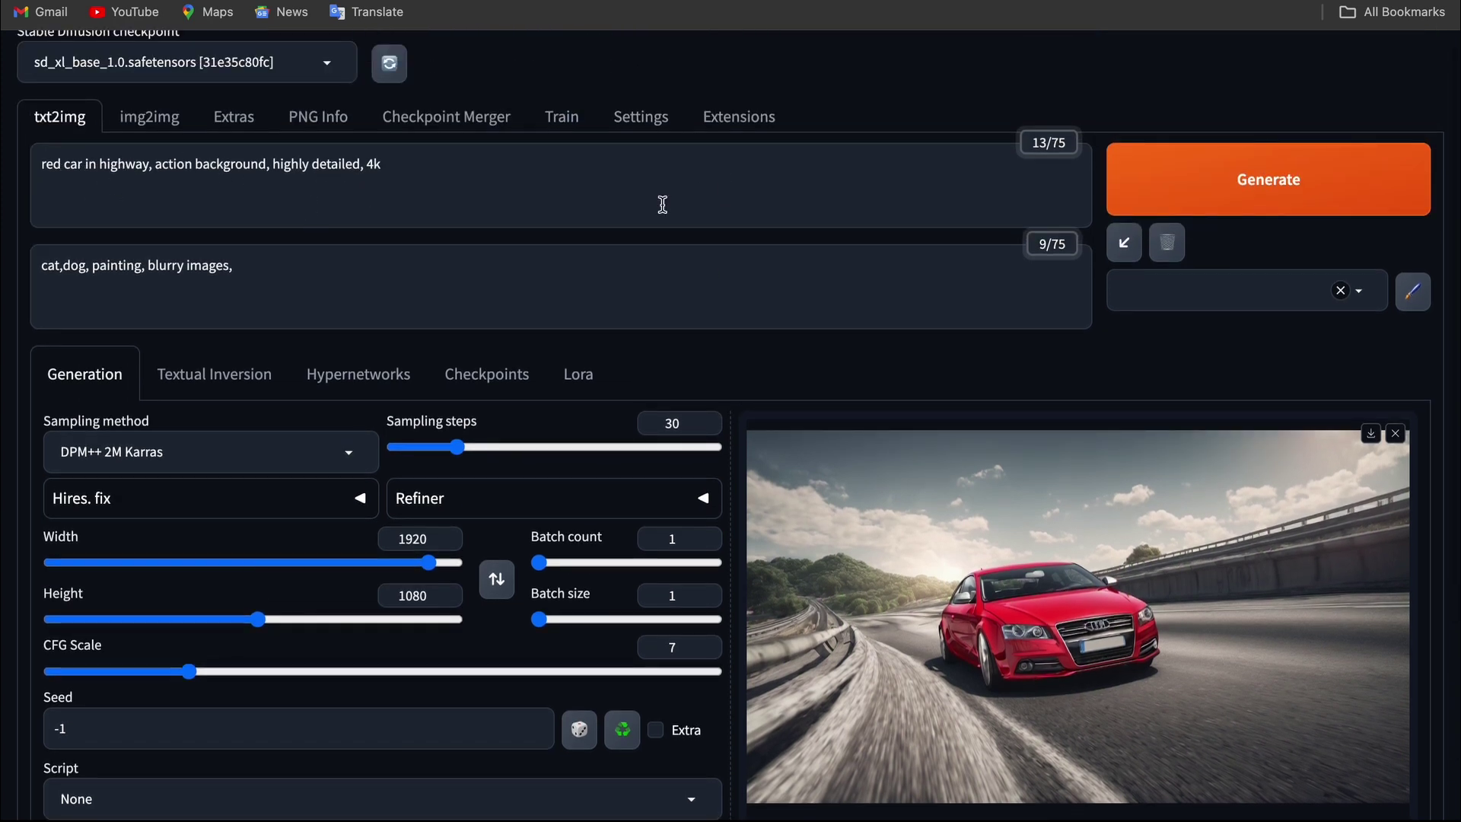
pyautogui.scroll(-2, 752, 409)
pyautogui.scroll(1, 738, 248)
pyautogui.scroll(-1, 746, 297)
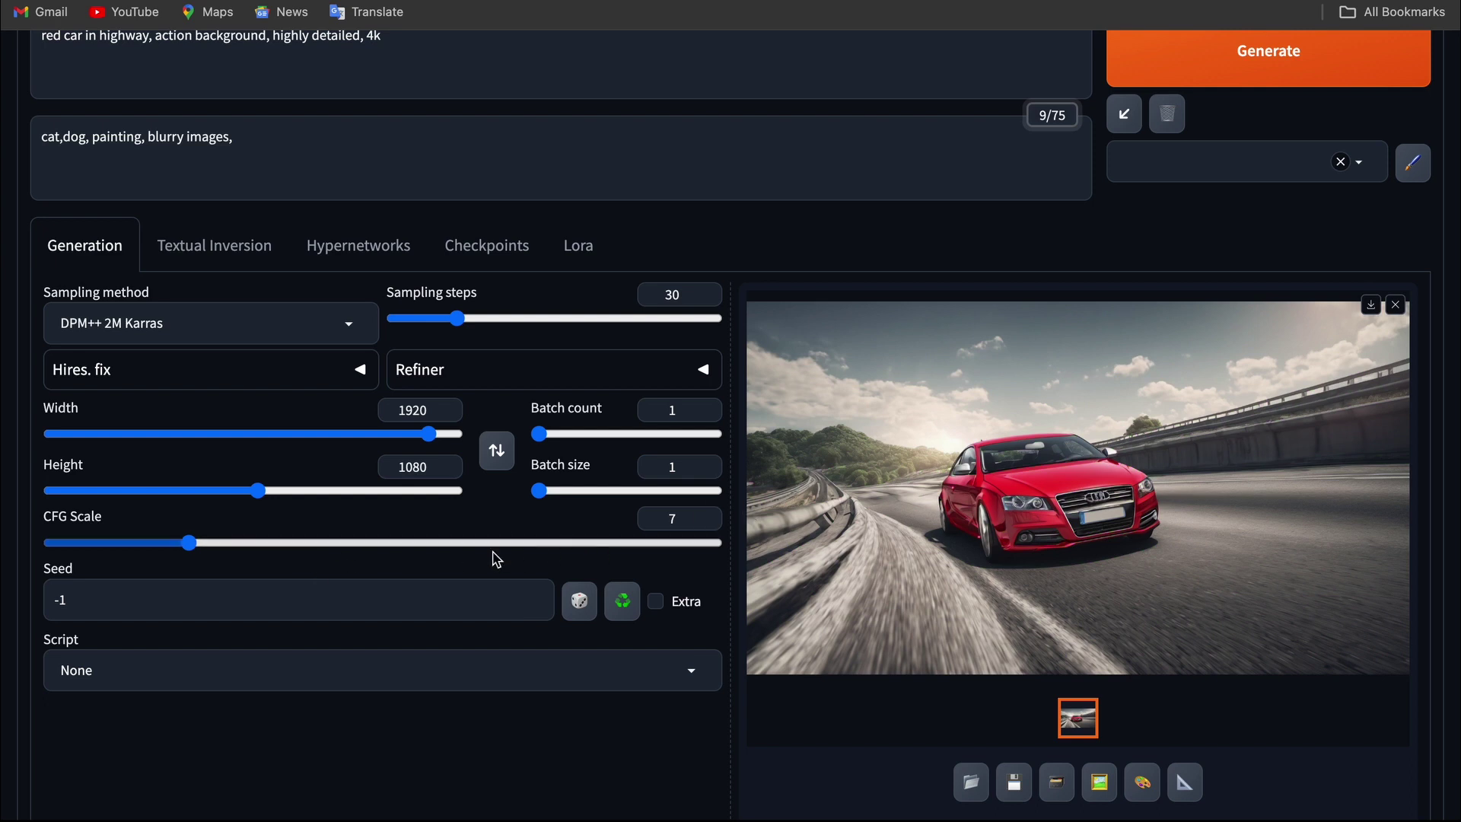
# Step: Render at CFG scale 20 and view the red coupe result at full size
pyautogui.click(429, 543)
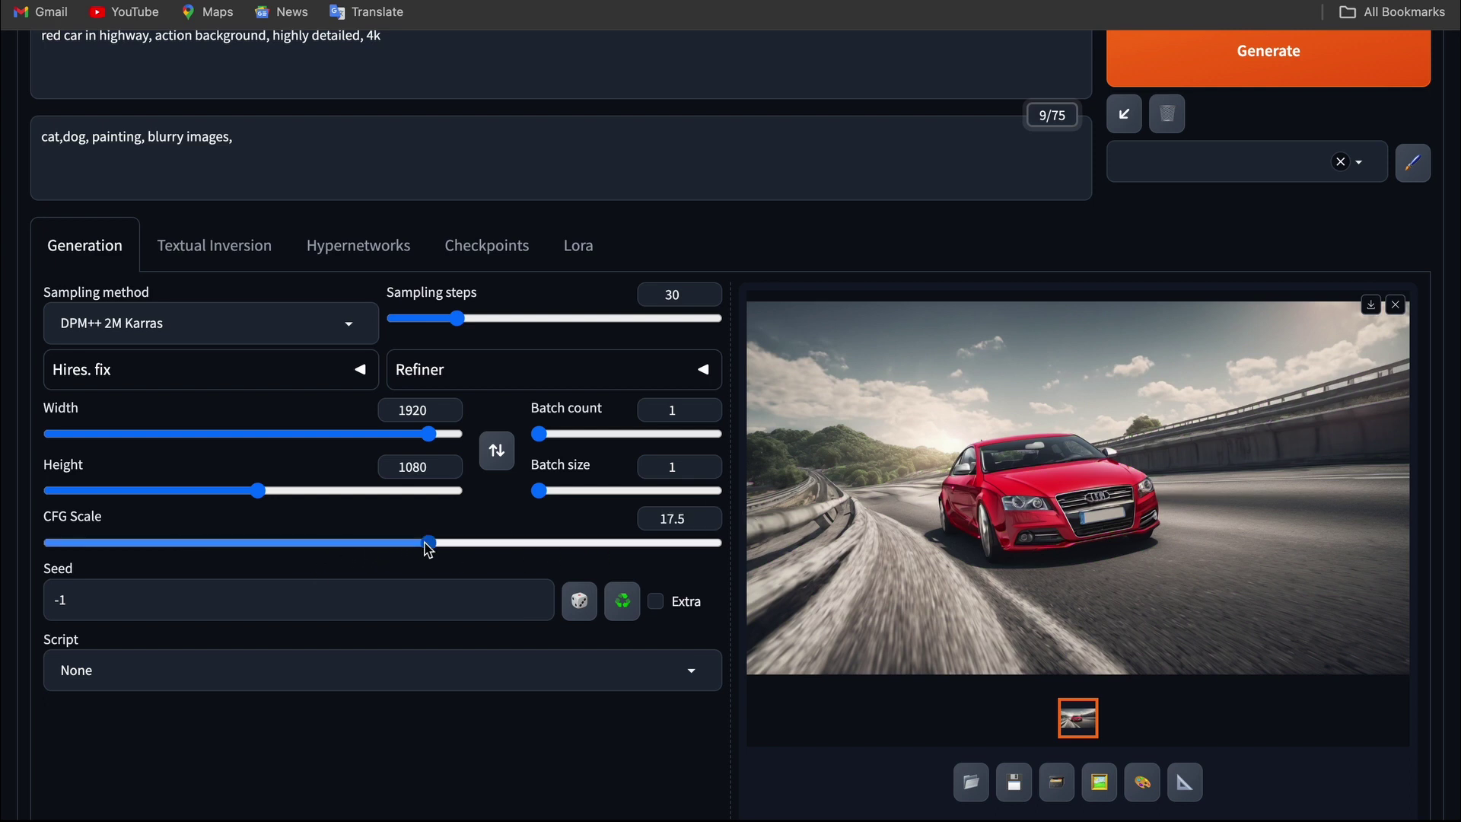
pyautogui.moveTo(433, 549); pyautogui.dragTo(487, 546)
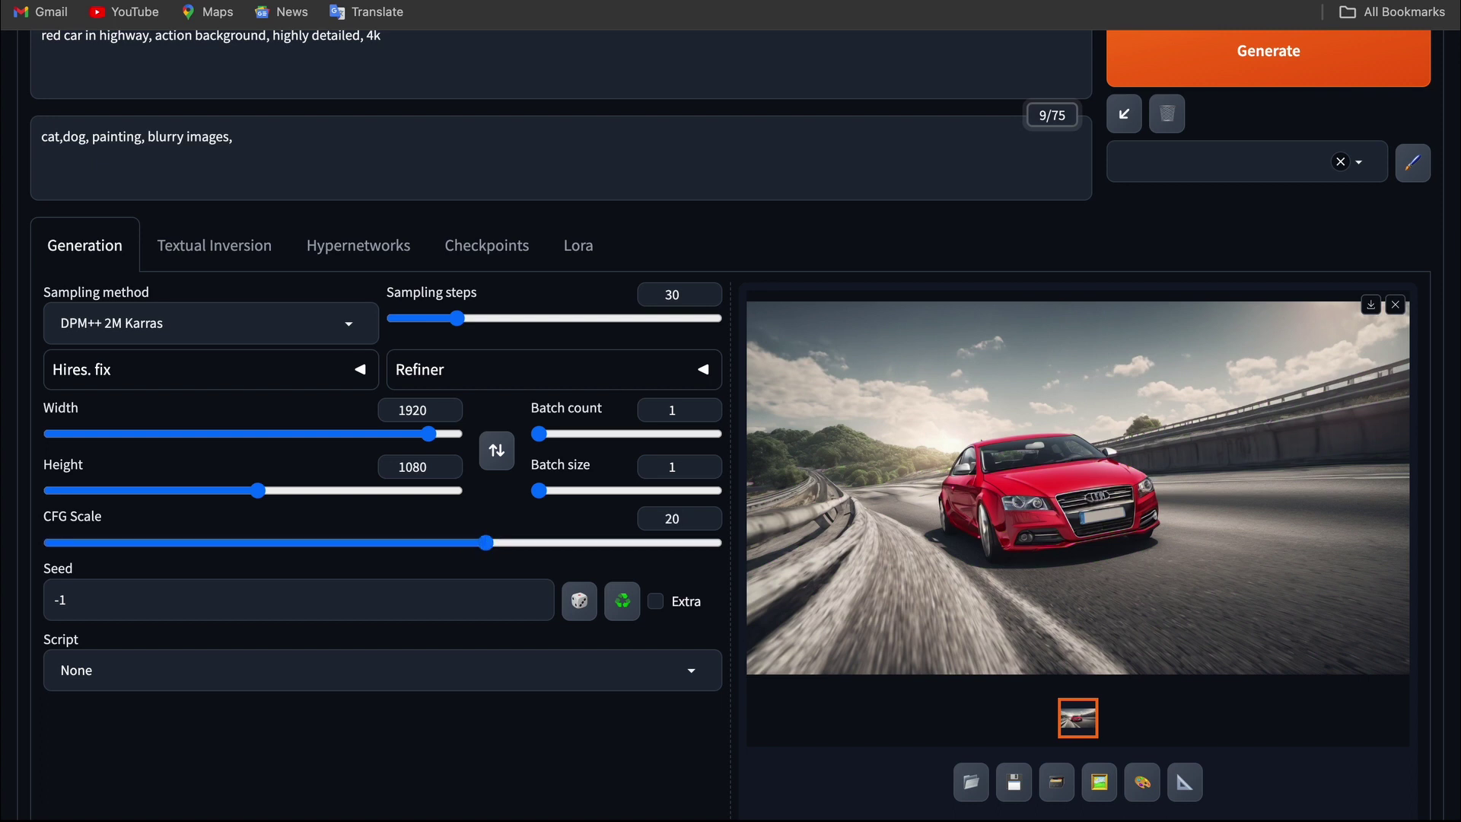
pyautogui.click(1187, 67)
pyautogui.scroll(2, 769, 225)
pyautogui.scroll(-2, 720, 352)
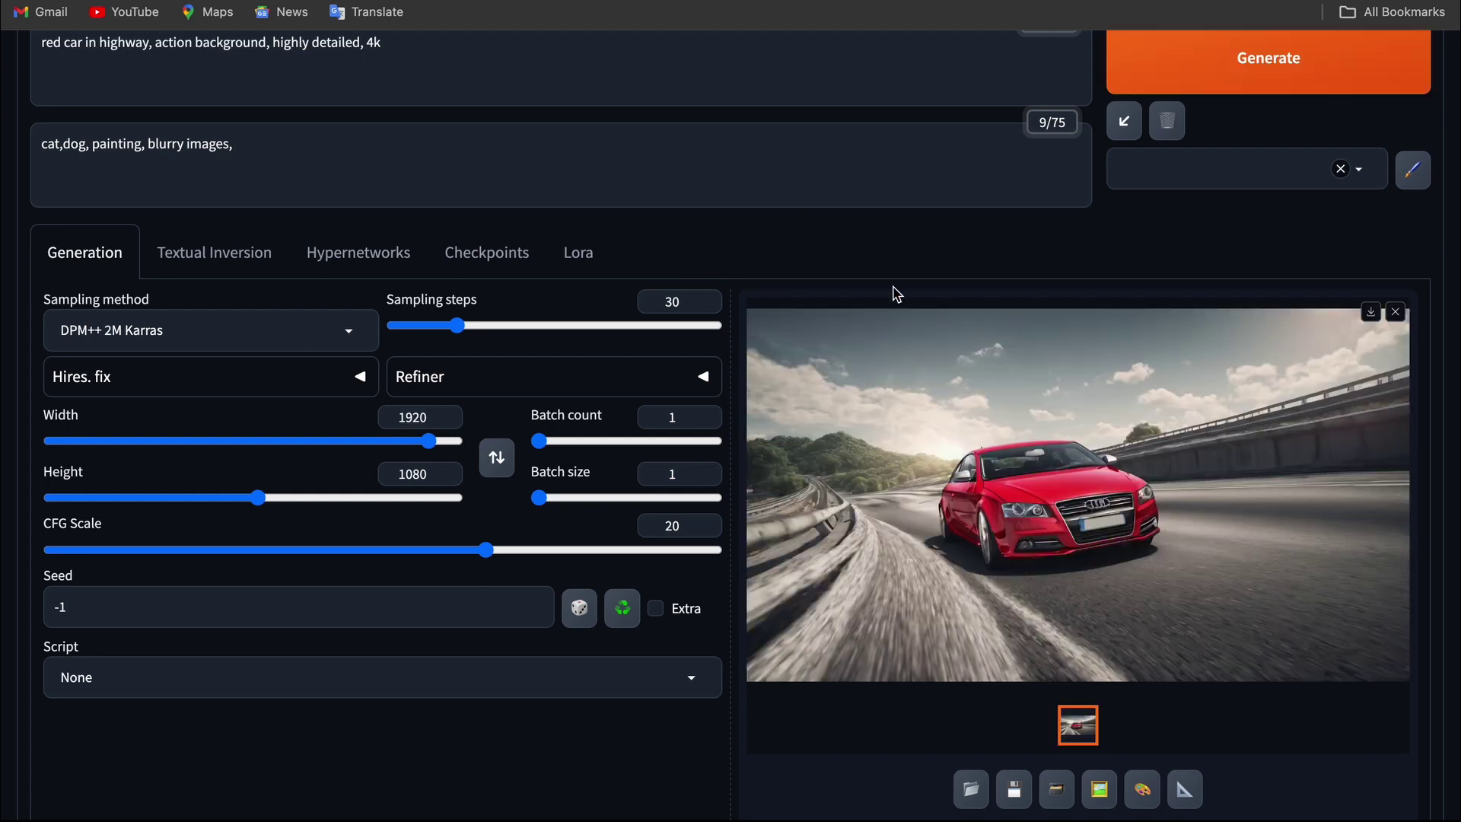
pyautogui.click(1399, 314)
pyautogui.click(859, 385)
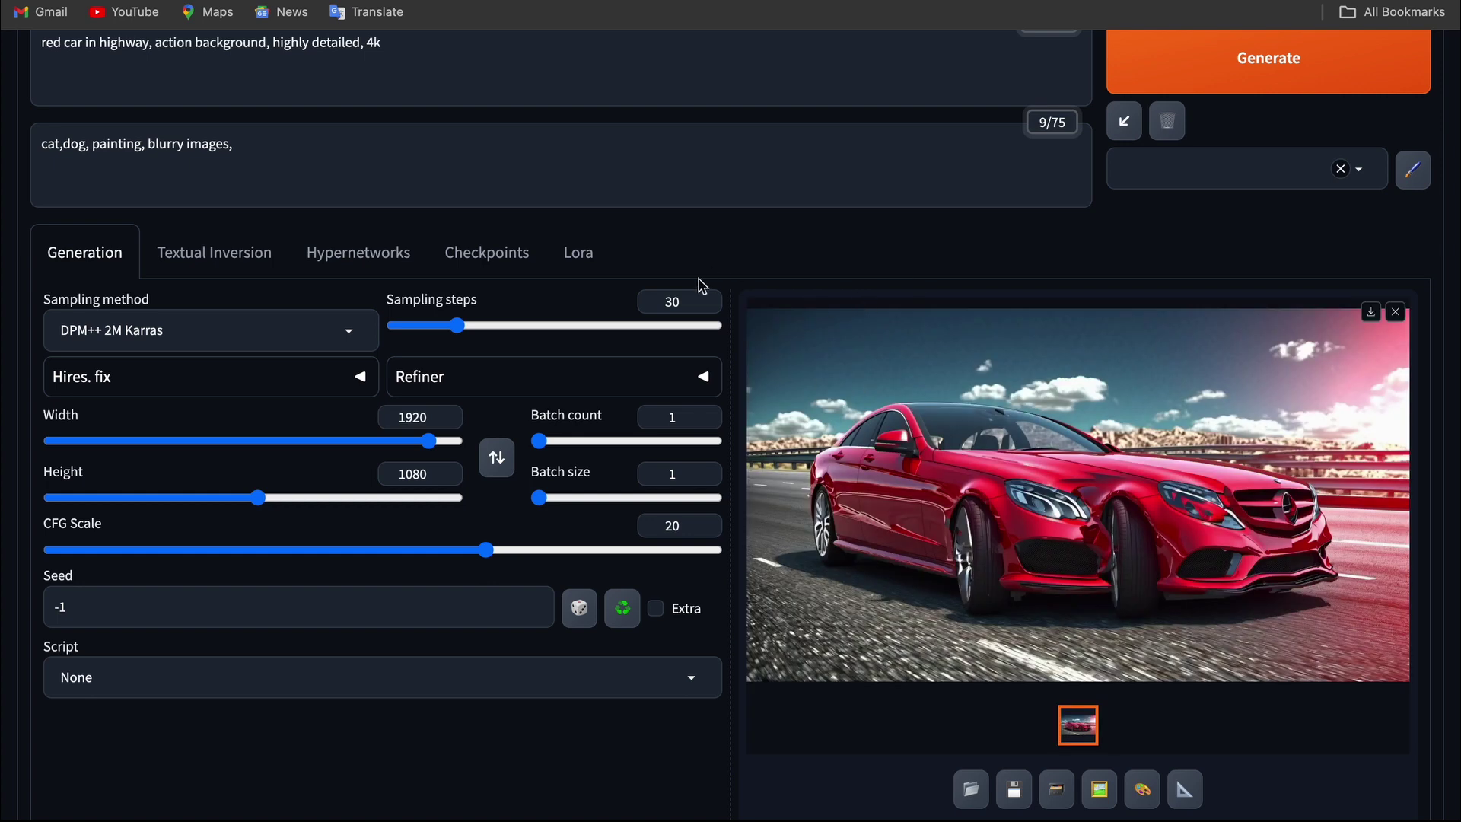
# Step: Lower the CFG scale from 20 back to 7
pyautogui.scroll(1, 723, 282)
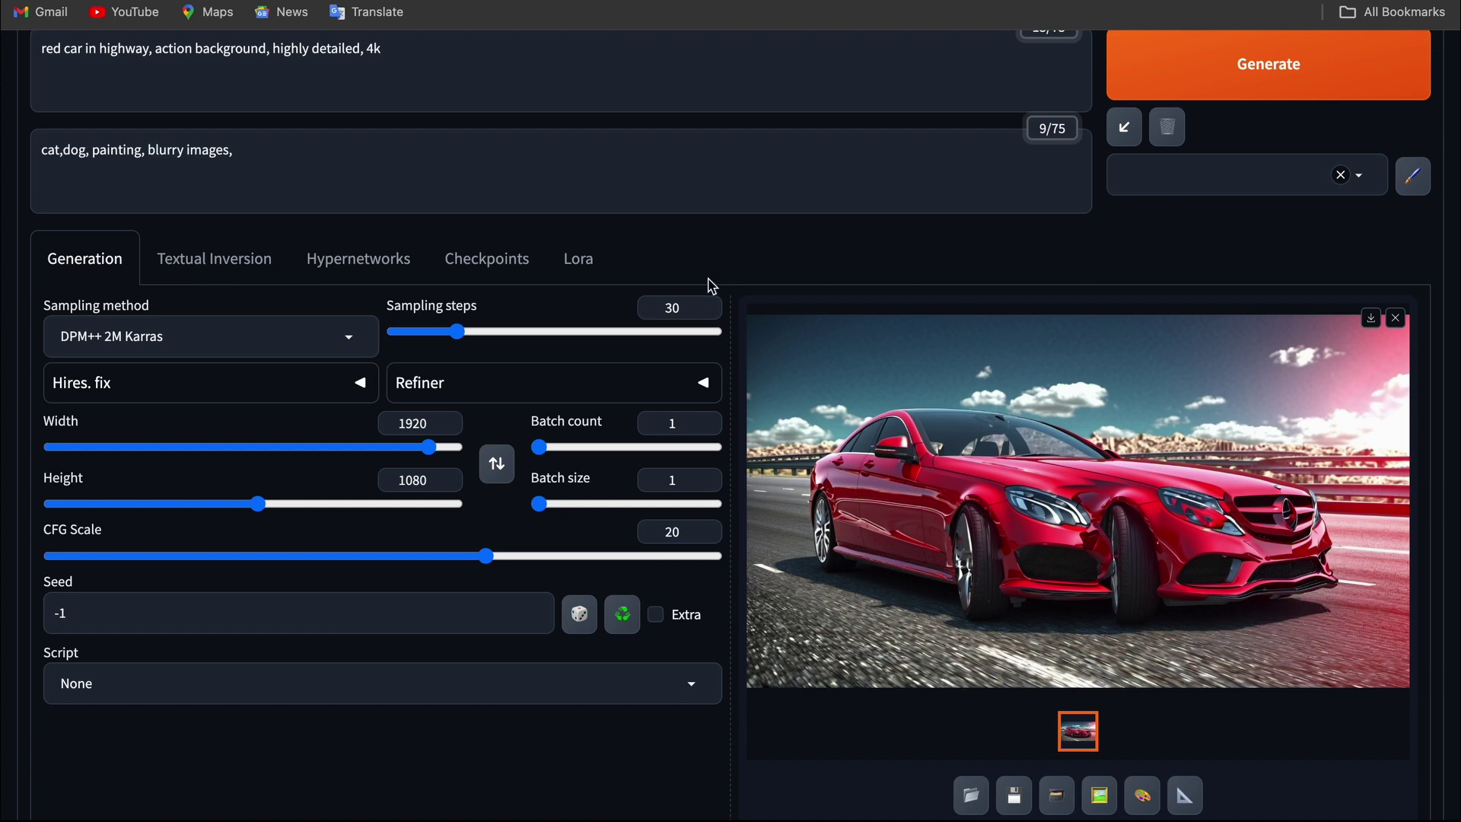
pyautogui.scroll(-1, 711, 286)
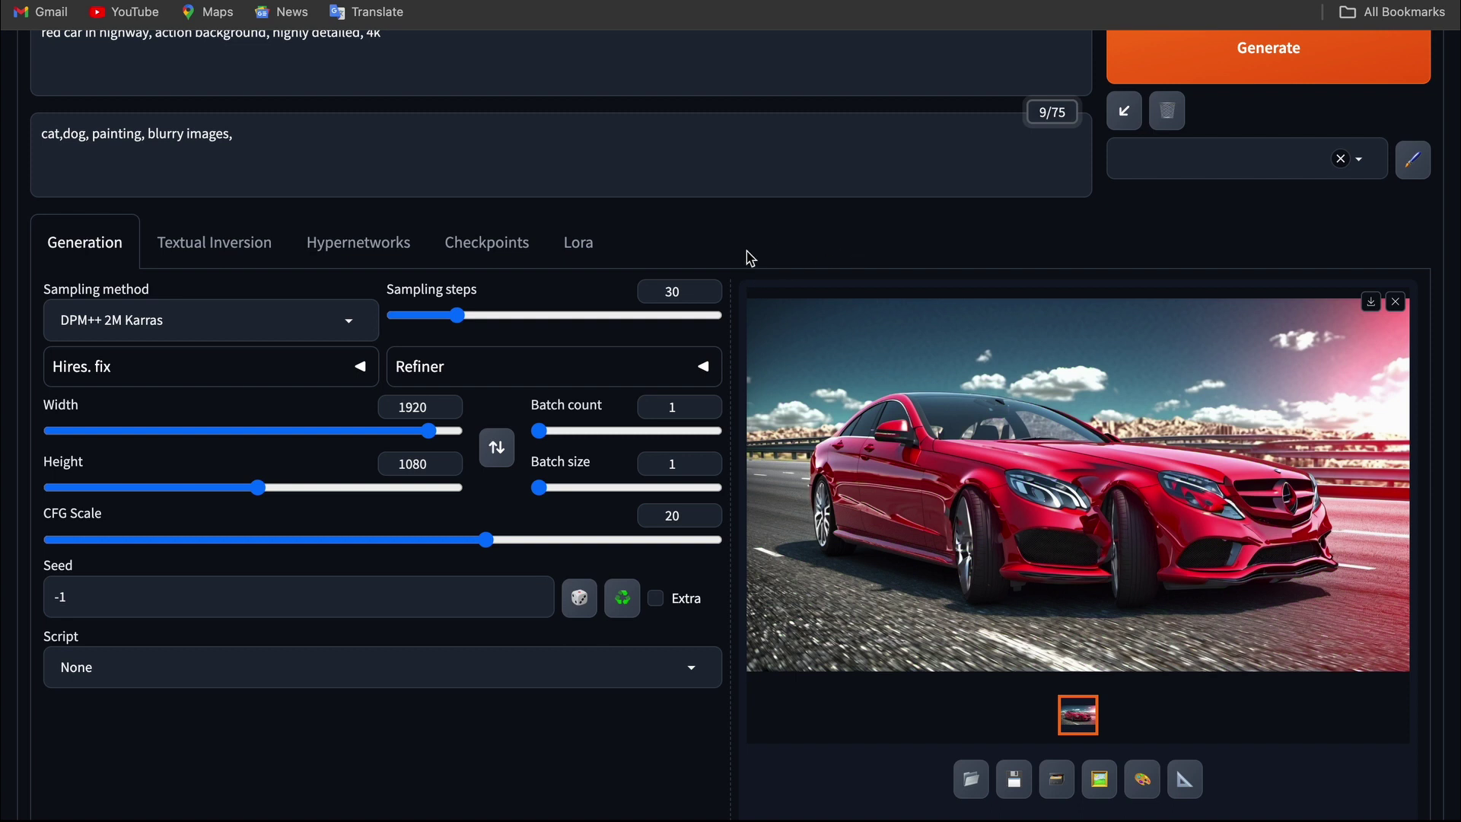
pyautogui.scroll(-2, 746, 257)
pyautogui.scroll(-1, 456, 365)
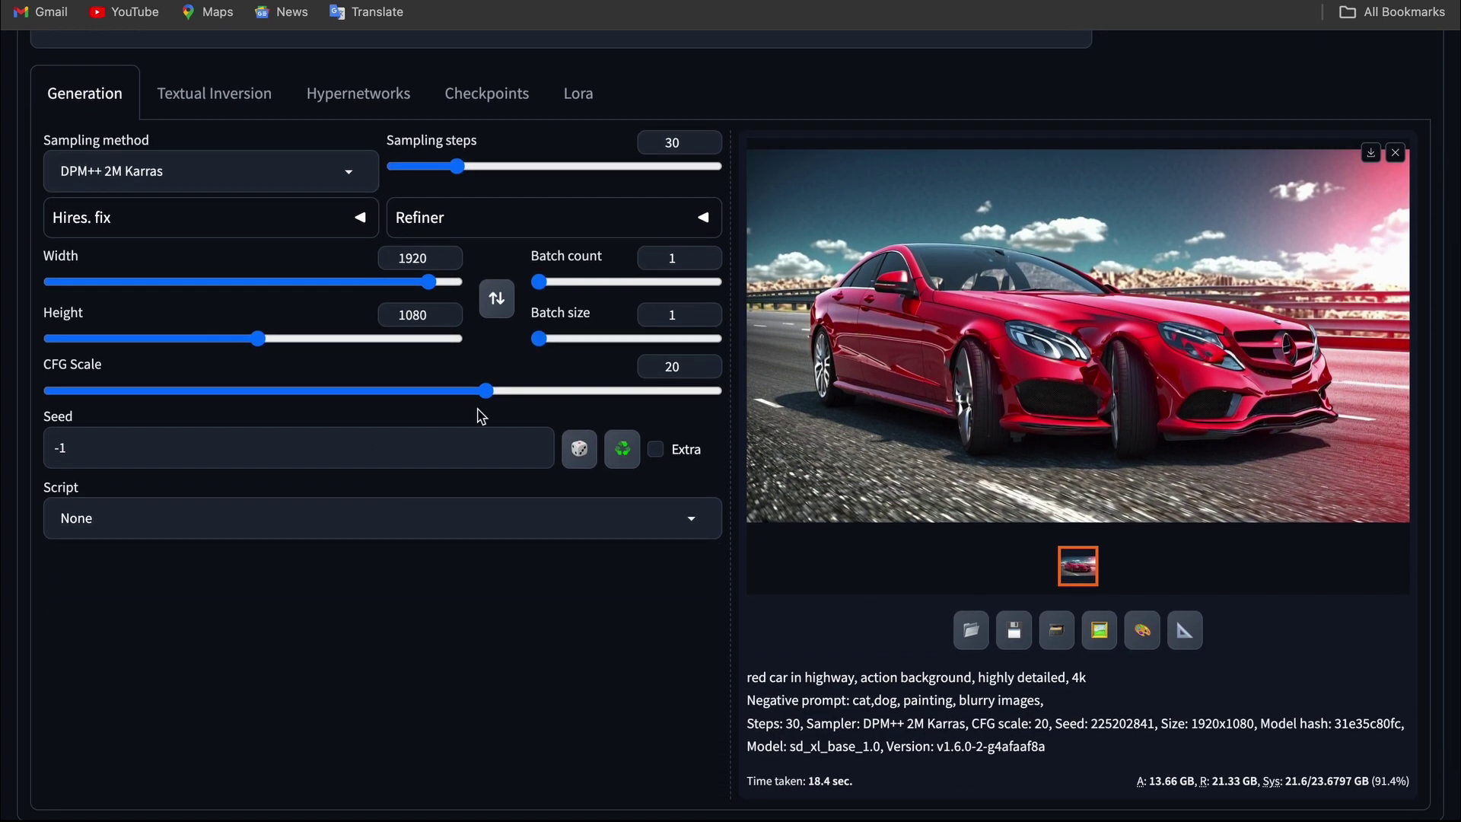
pyautogui.moveTo(486, 392); pyautogui.dragTo(190, 397)
# Step: Replace the random -1 seed with the fixed seed 10367204
pyautogui.scroll(-1, 531, 397)
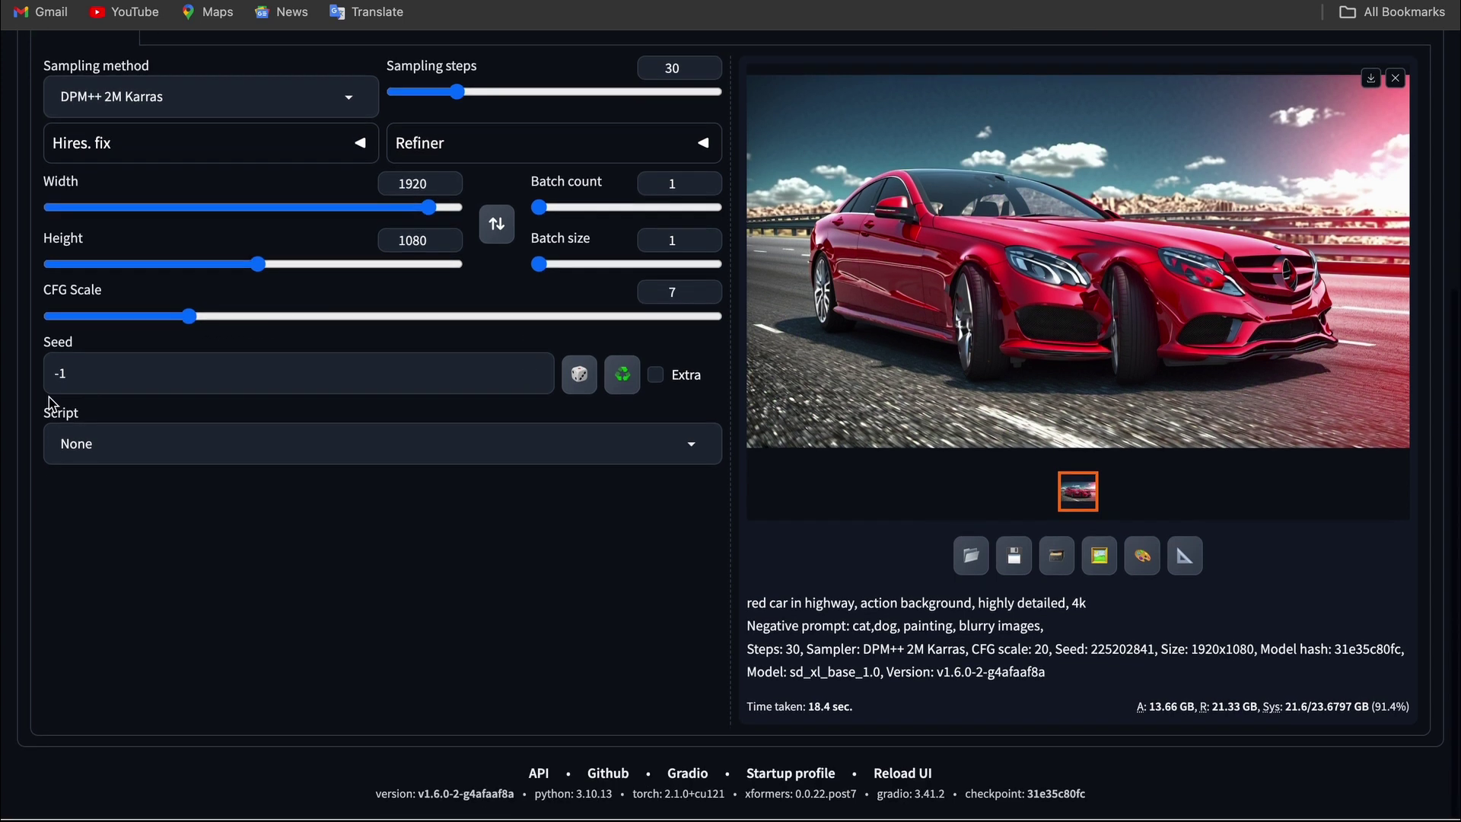
pyautogui.doubleClick(76, 347)
pyautogui.click(142, 348)
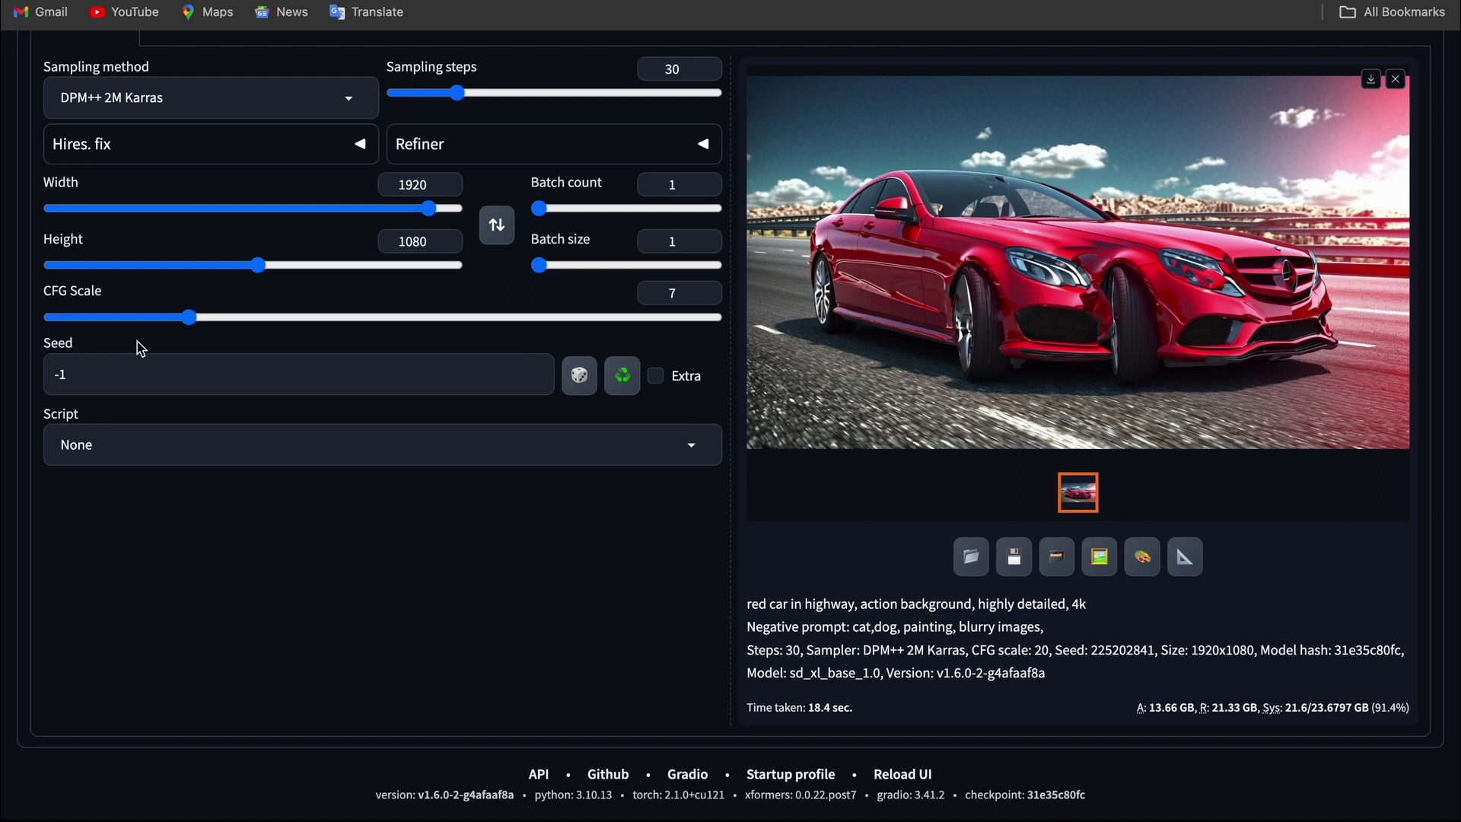
pyautogui.click(176, 375)
pyautogui.click(166, 373)
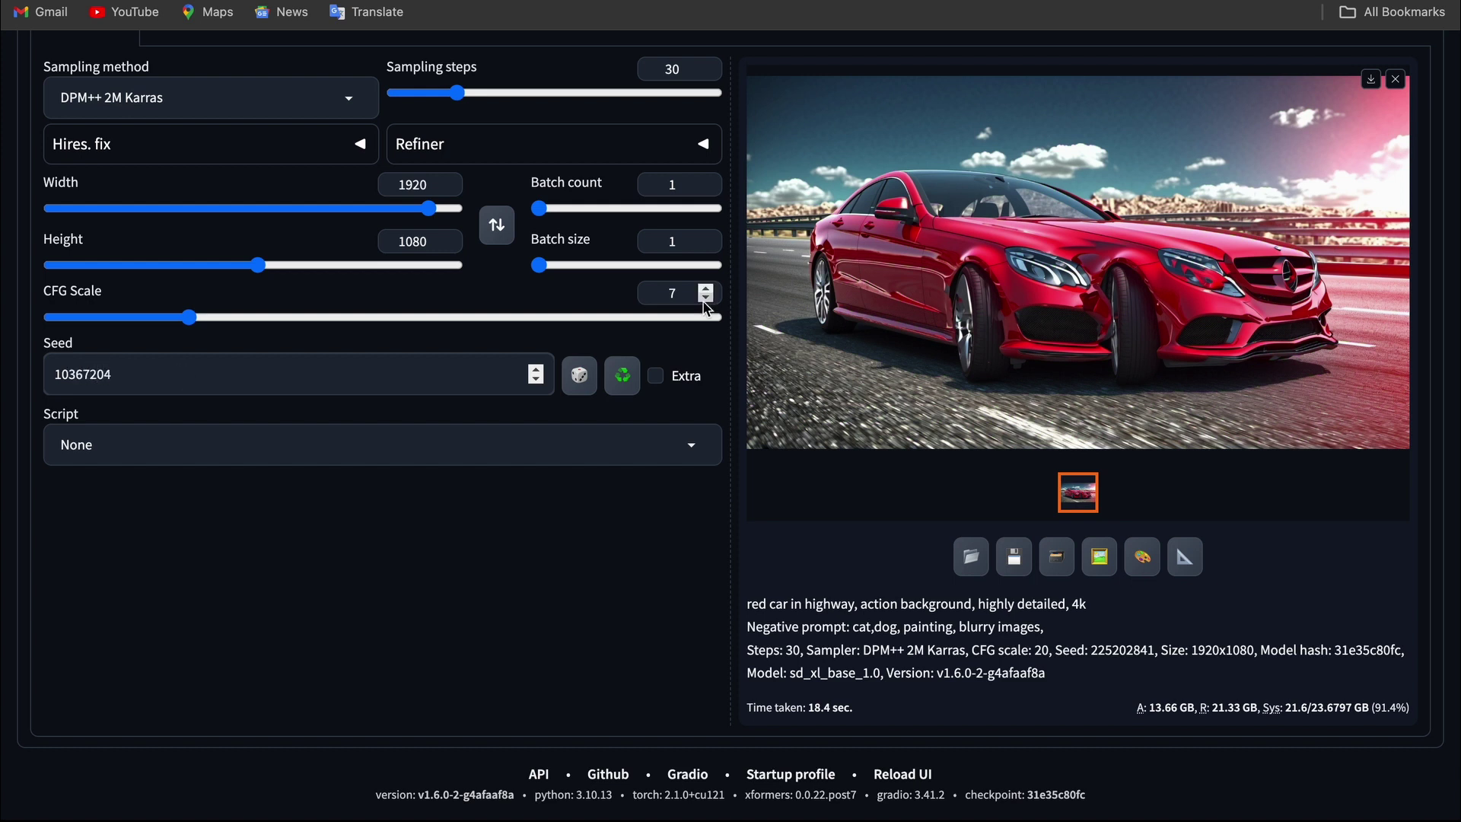
pyautogui.scroll(5, 637, 336)
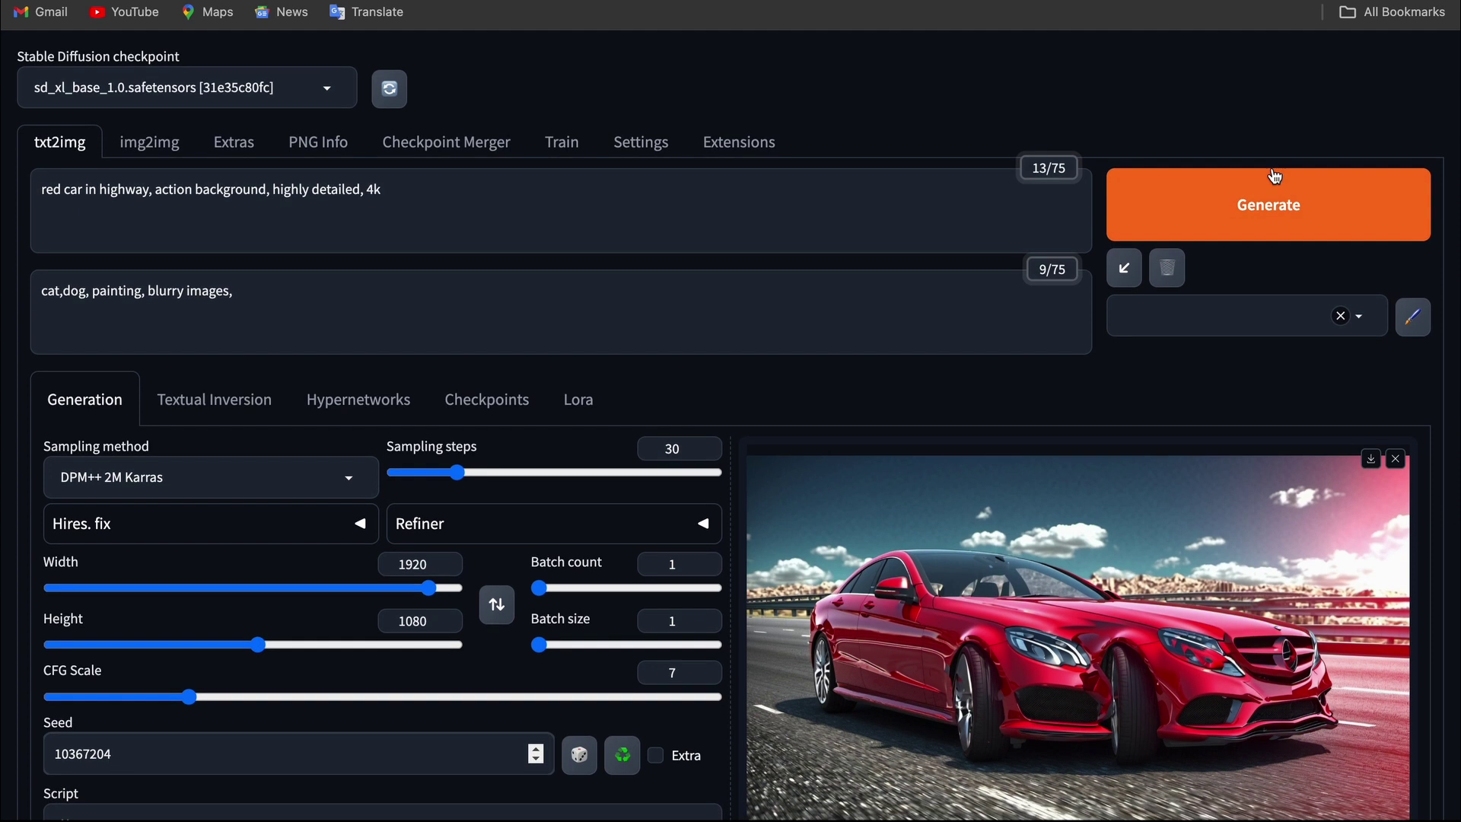
# Step: Render with seed 10367204 and shrink the enlarged result back to a tile
pyautogui.click(1269, 208)
pyautogui.scroll(-2, 737, 430)
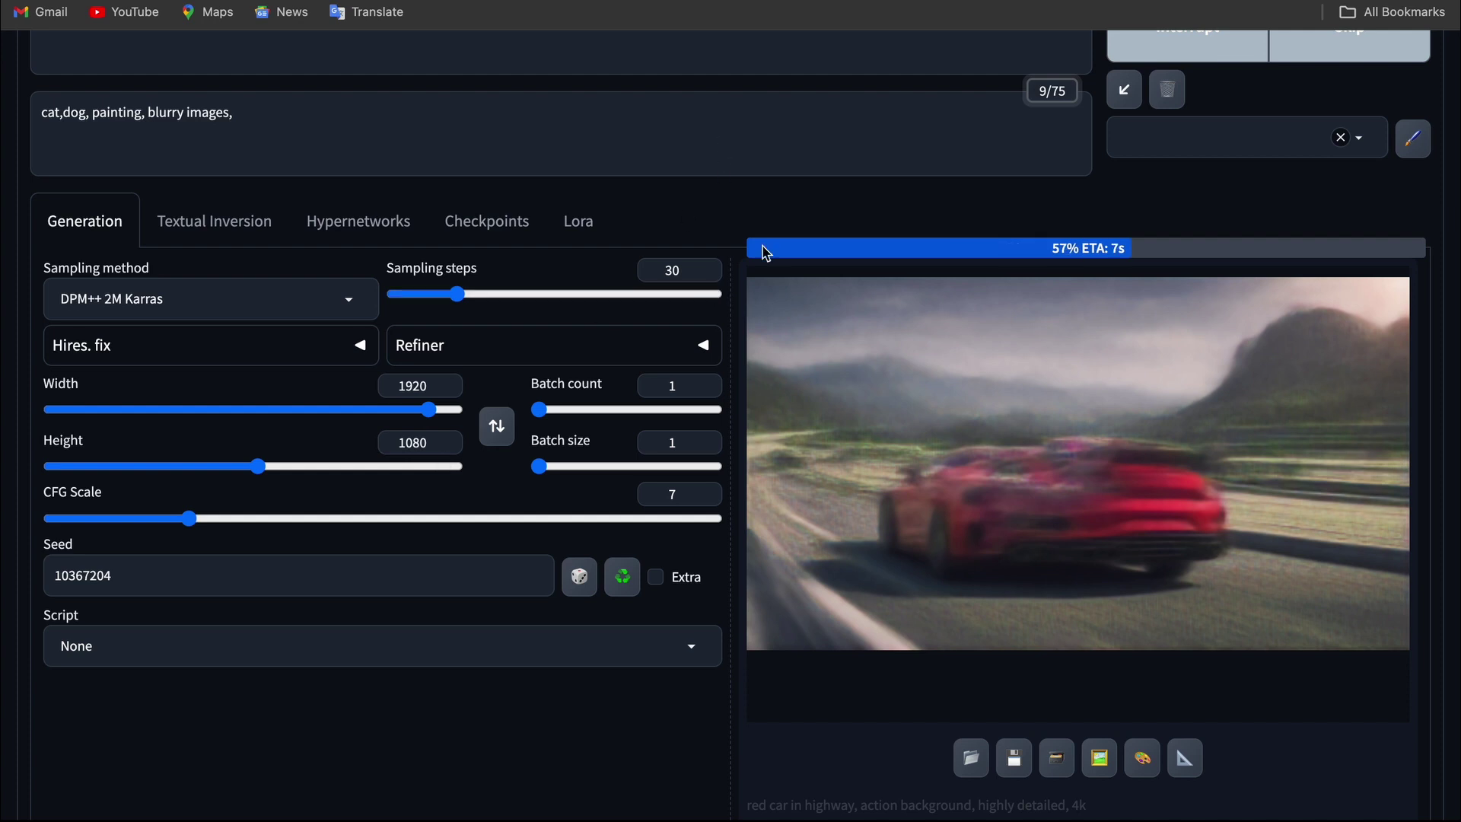
pyautogui.scroll(1, 760, 251)
pyautogui.scroll(-1, 967, 182)
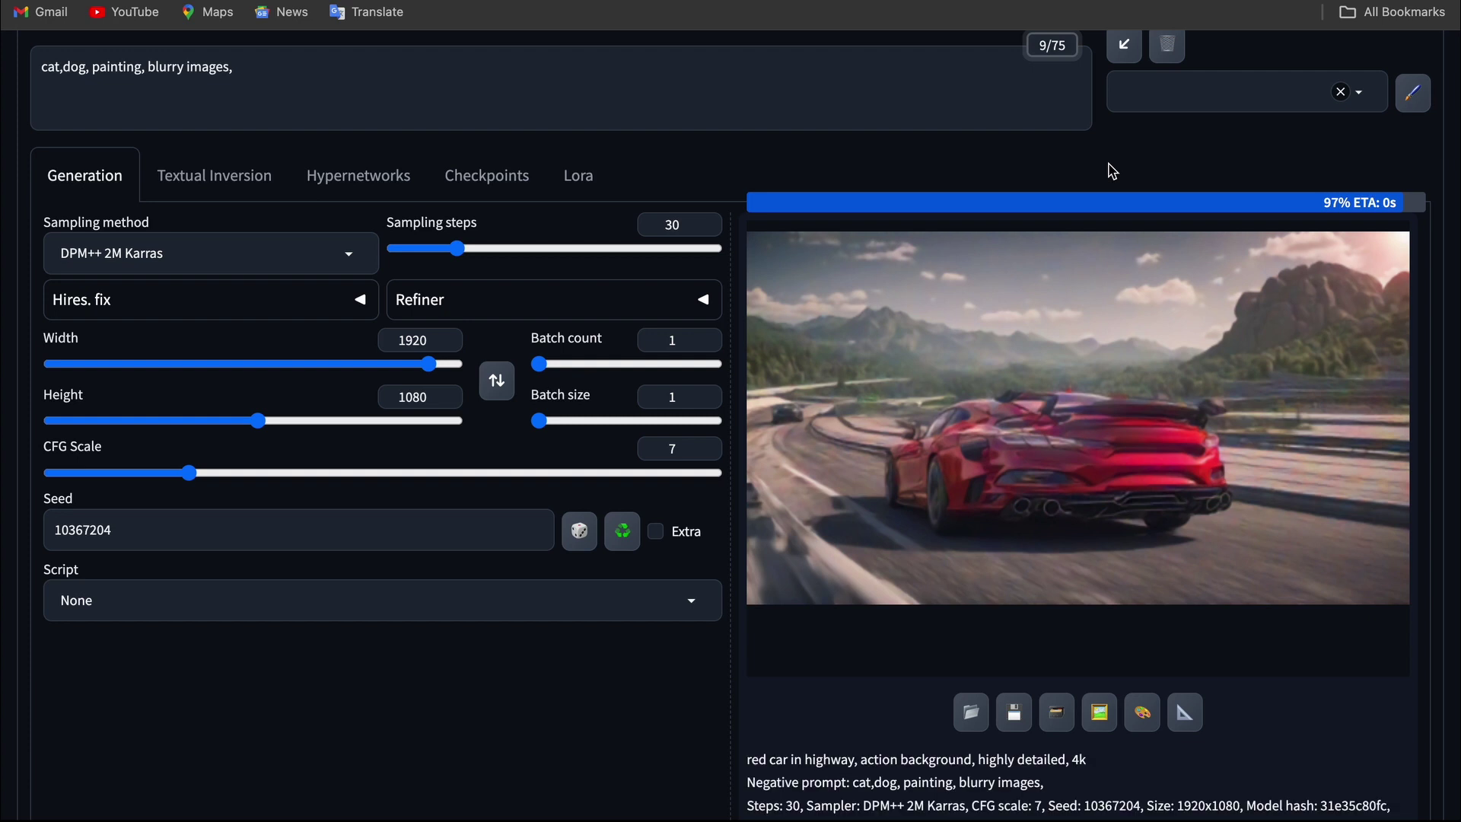
pyautogui.click(1399, 242)
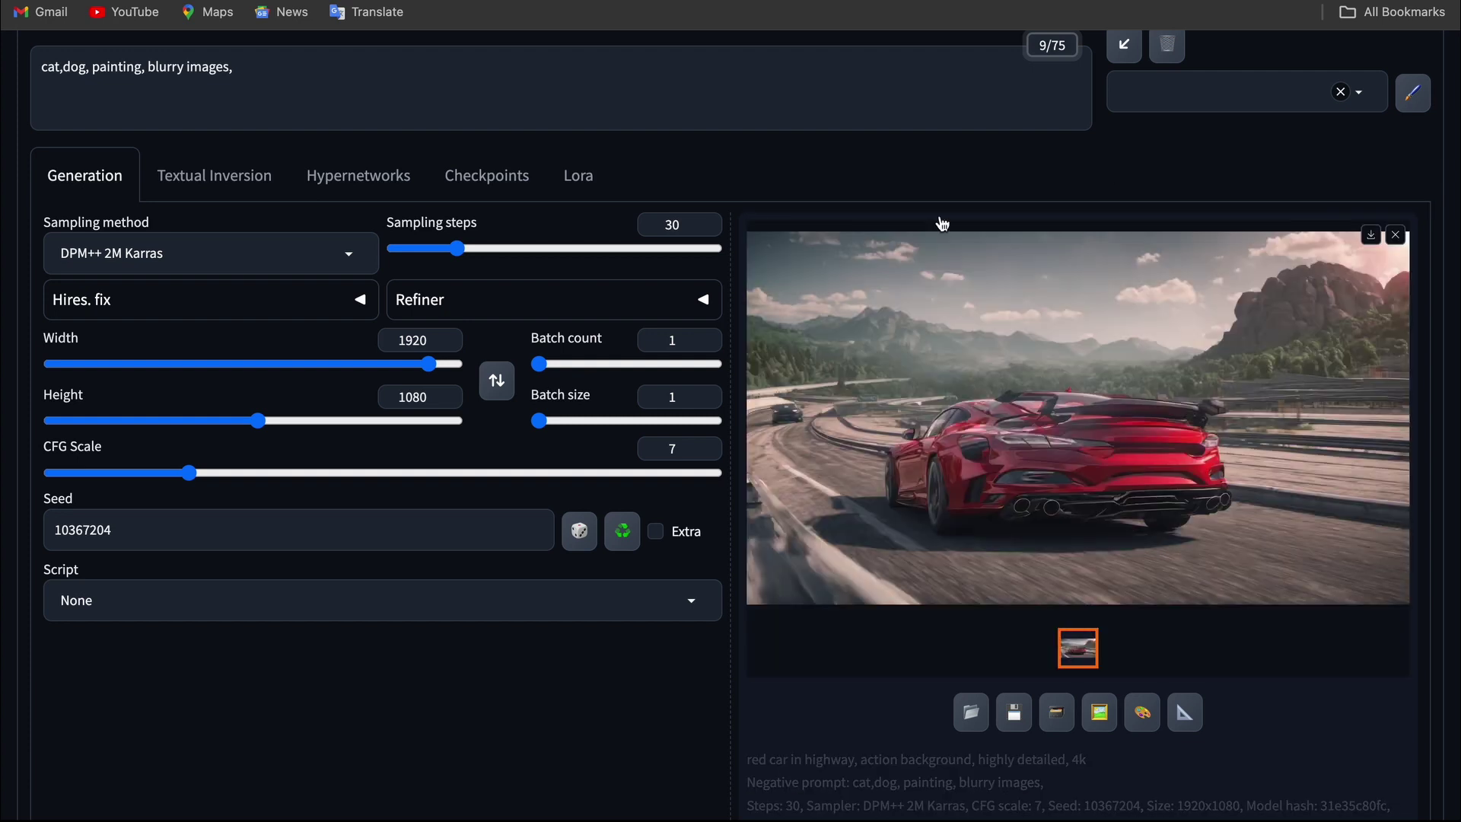
# Step: Render the seed 10367204 image again with identical settings
pyautogui.scroll(1, 1041, 202)
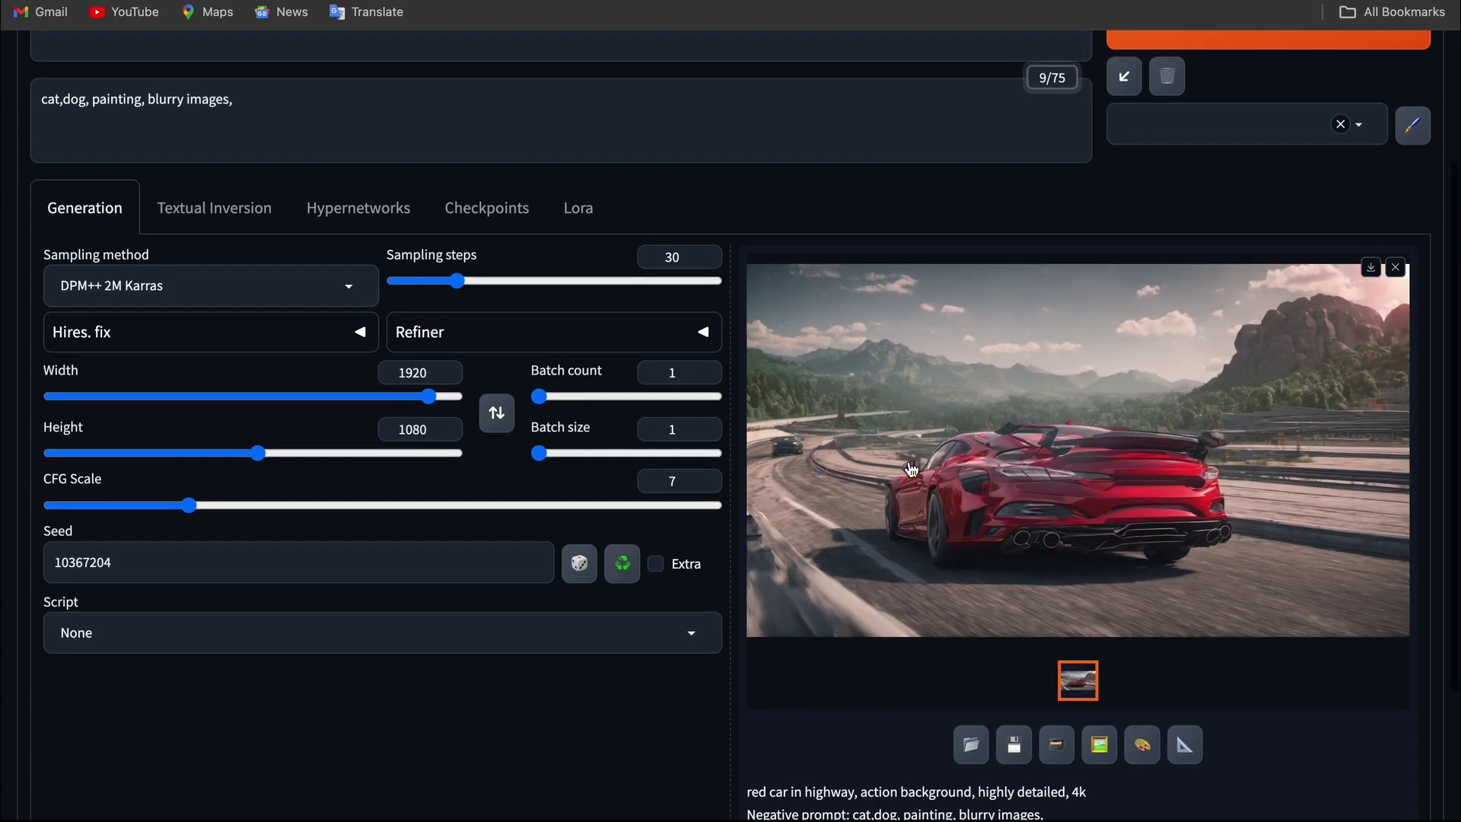
pyautogui.scroll(2, 1058, 192)
pyautogui.click(1292, 146)
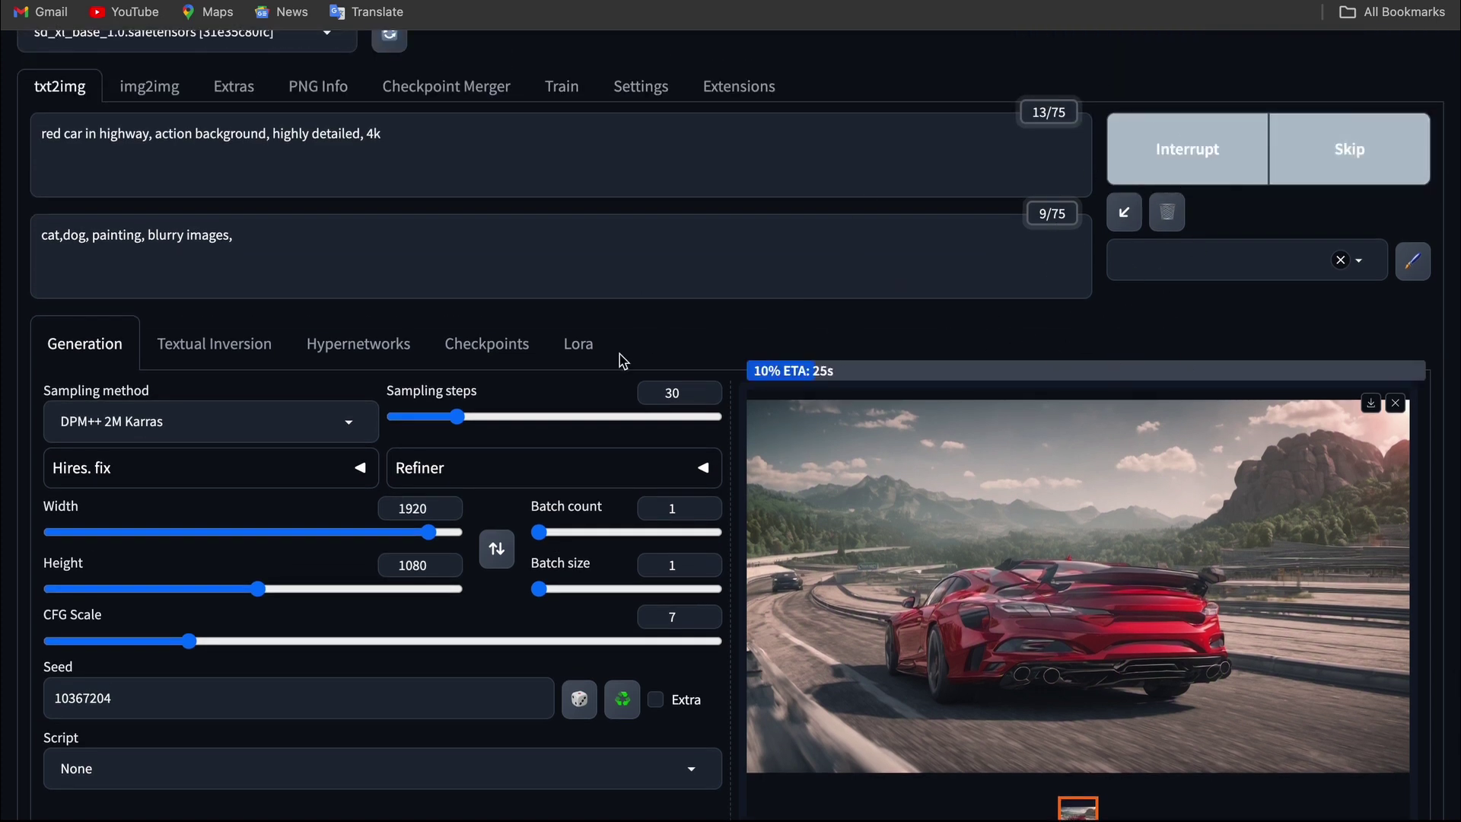
pyautogui.scroll(-1, 1097, 334)
pyautogui.scroll(-2, 1096, 335)
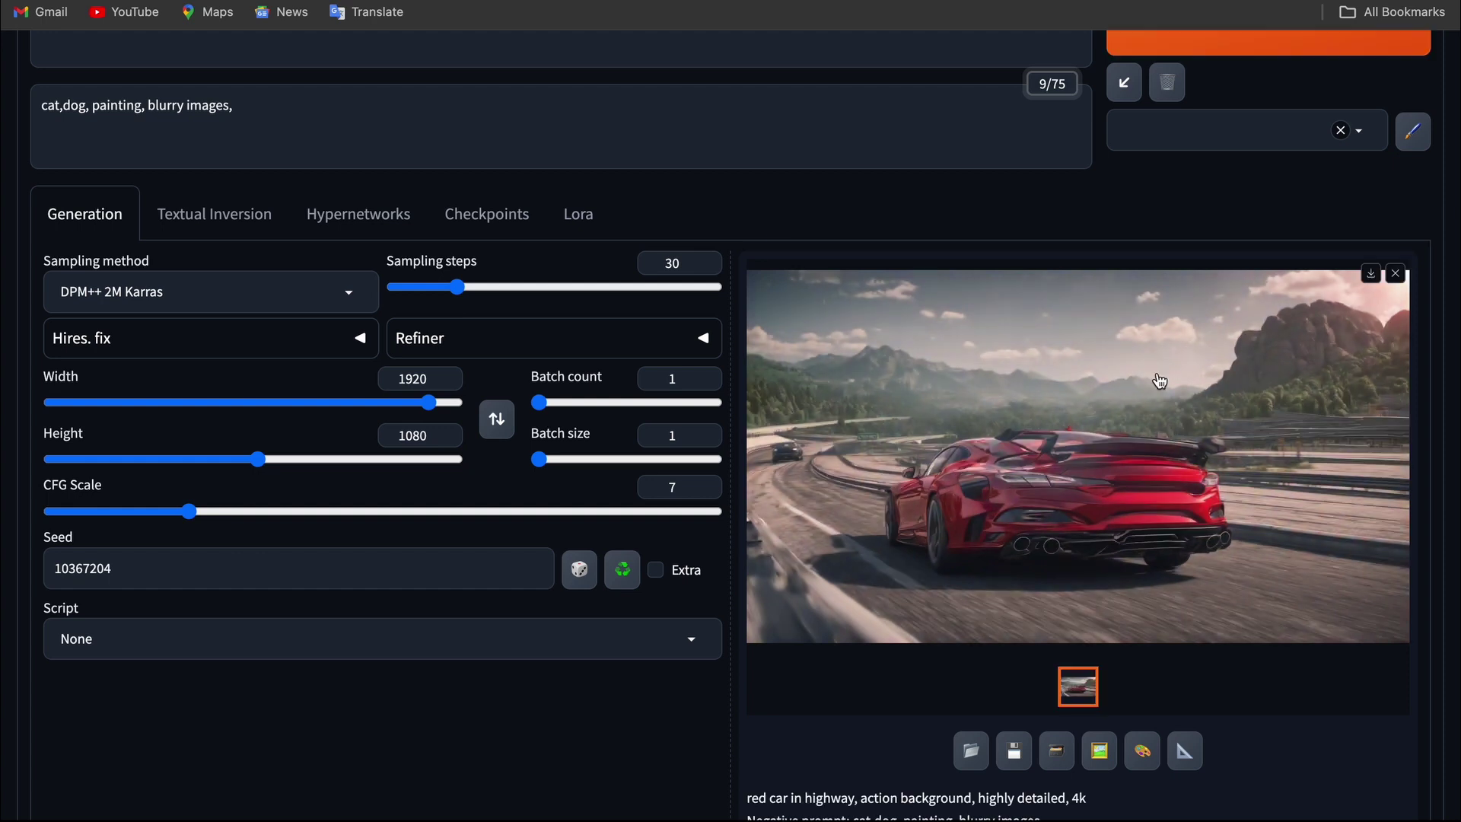
# Step: Enable the Extra seed options and enter 5124834 as the variation seed
pyautogui.scroll(-1, 734, 238)
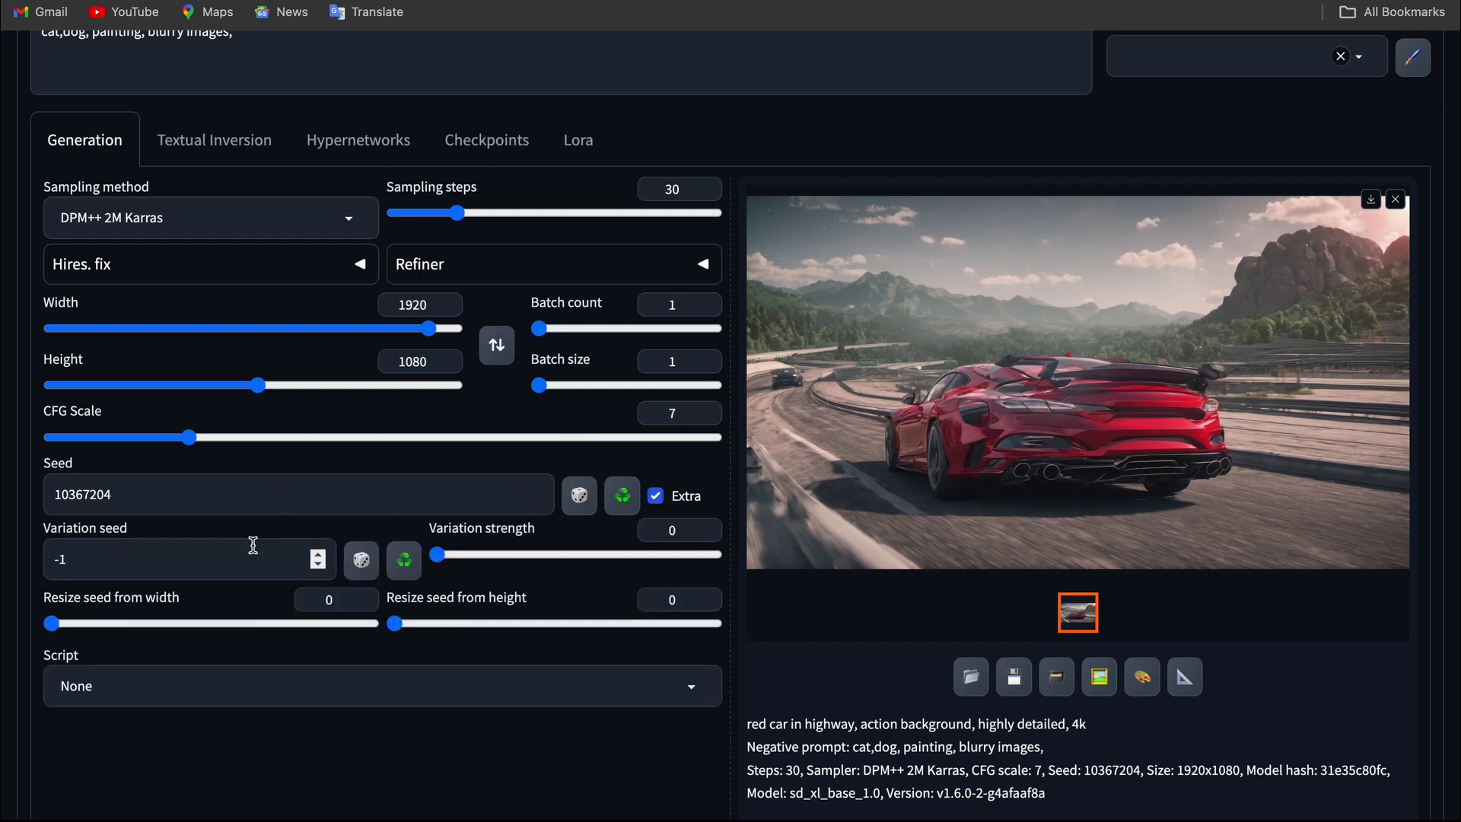
pyautogui.moveTo(44, 532); pyautogui.dragTo(208, 539)
pyautogui.click(208, 539)
pyautogui.click(115, 563)
pyautogui.press('BackSpace')
pyautogui.press('BackSpace')
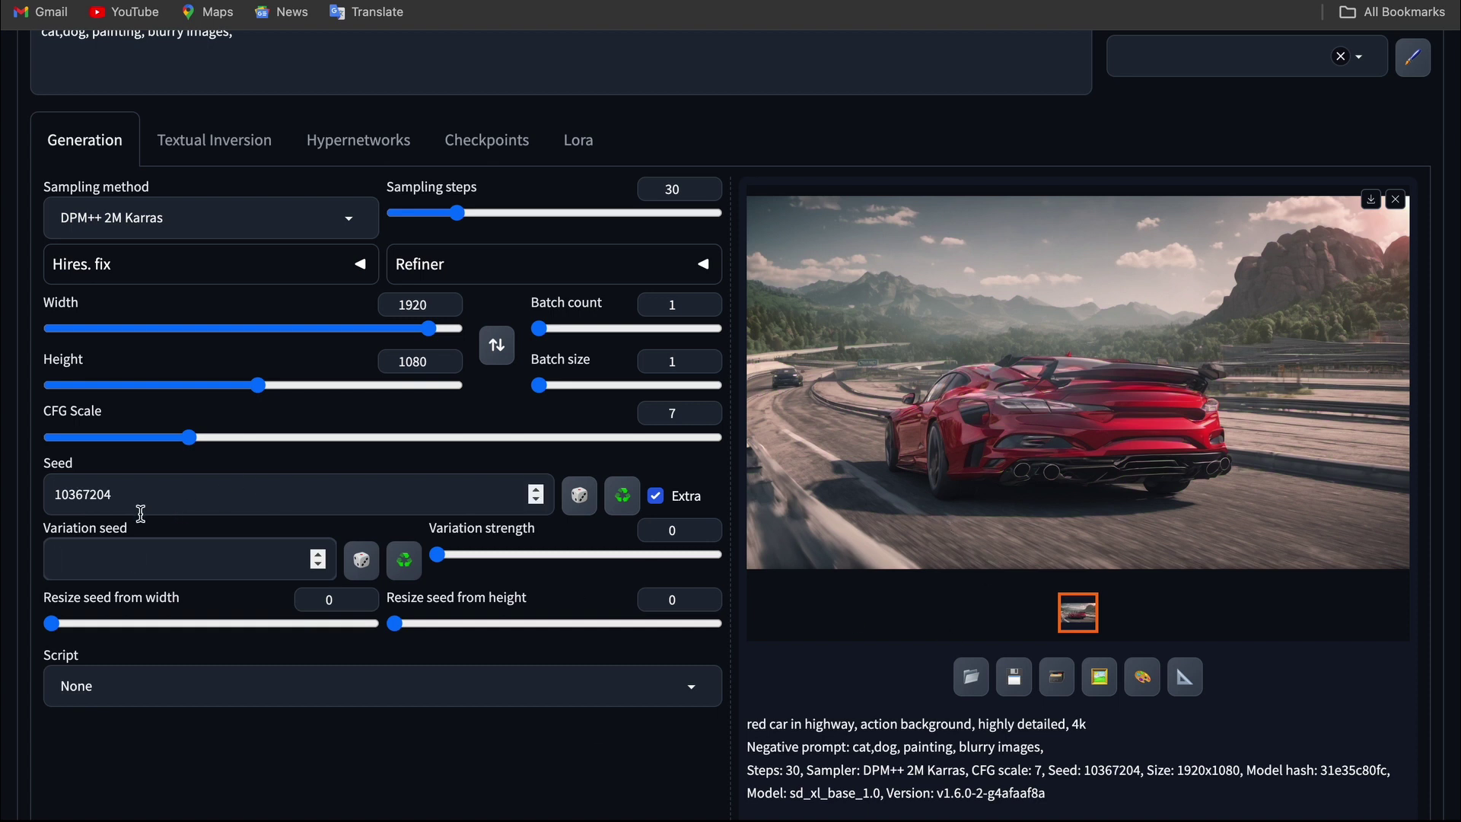
pyautogui.moveTo(147, 497); pyautogui.dragTo(45, 499)
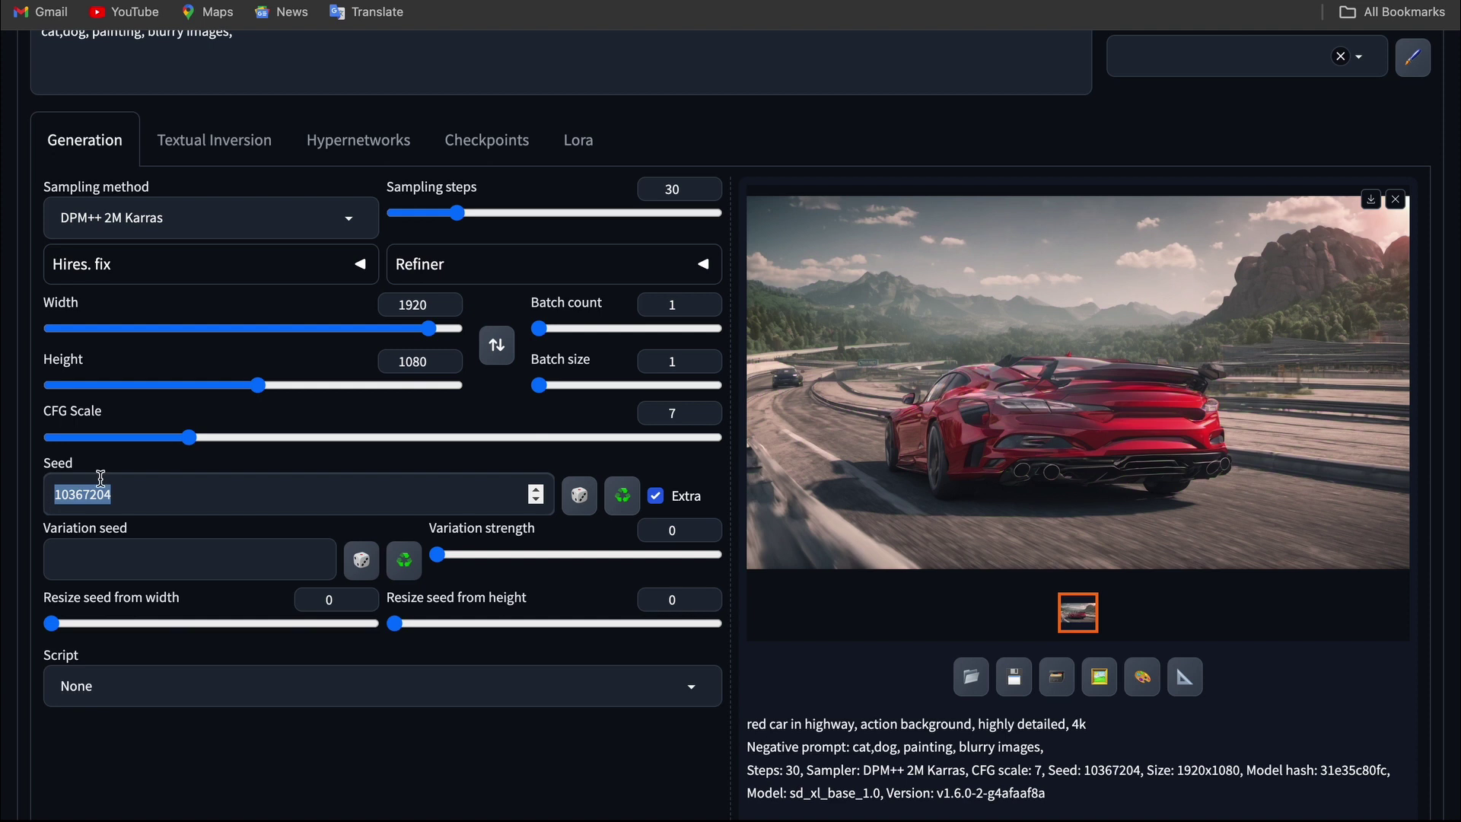
pyautogui.click(129, 567)
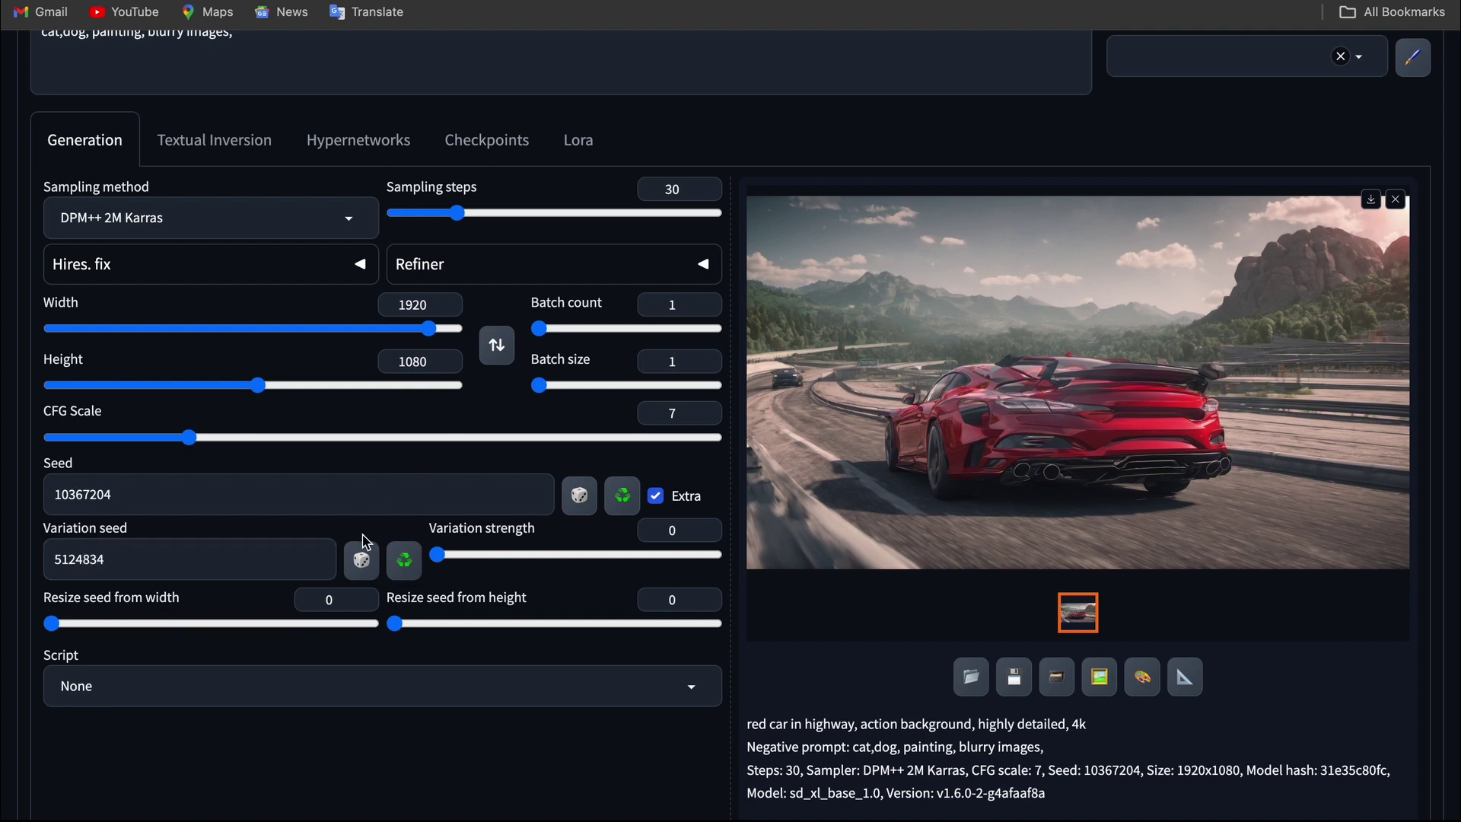
# Step: Raise the variation strength to about 0.4
pyautogui.moveTo(454, 561); pyautogui.dragTo(538, 560)
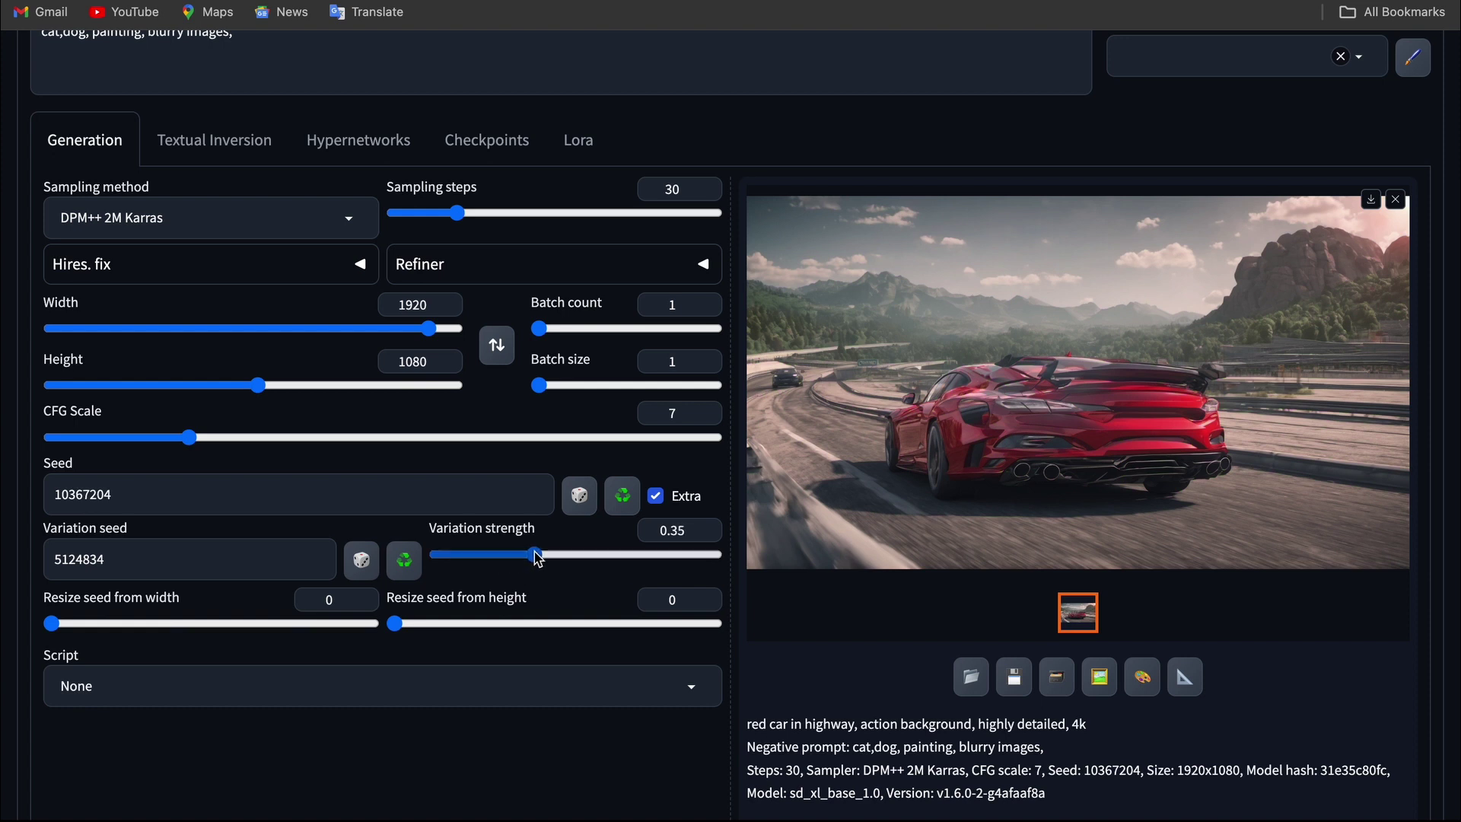
pyautogui.moveTo(538, 559); pyautogui.dragTo(551, 559)
pyautogui.scroll(-1, 434, 584)
pyautogui.scroll(1, 426, 585)
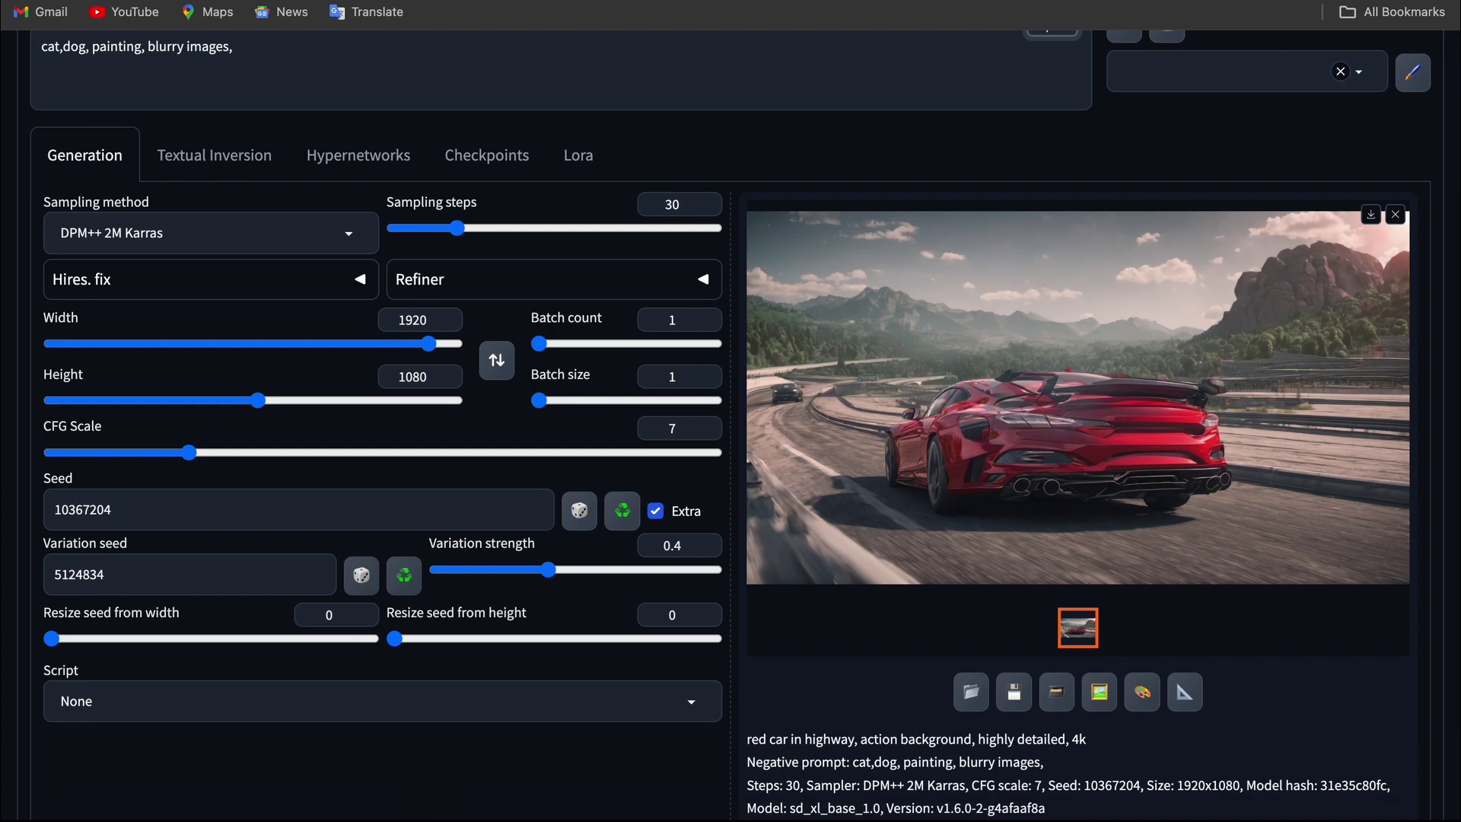
pyautogui.scroll(3, 1218, 122)
# Step: Render the variation-seed blend and view the red coupe from behind at full size
pyautogui.click(1213, 204)
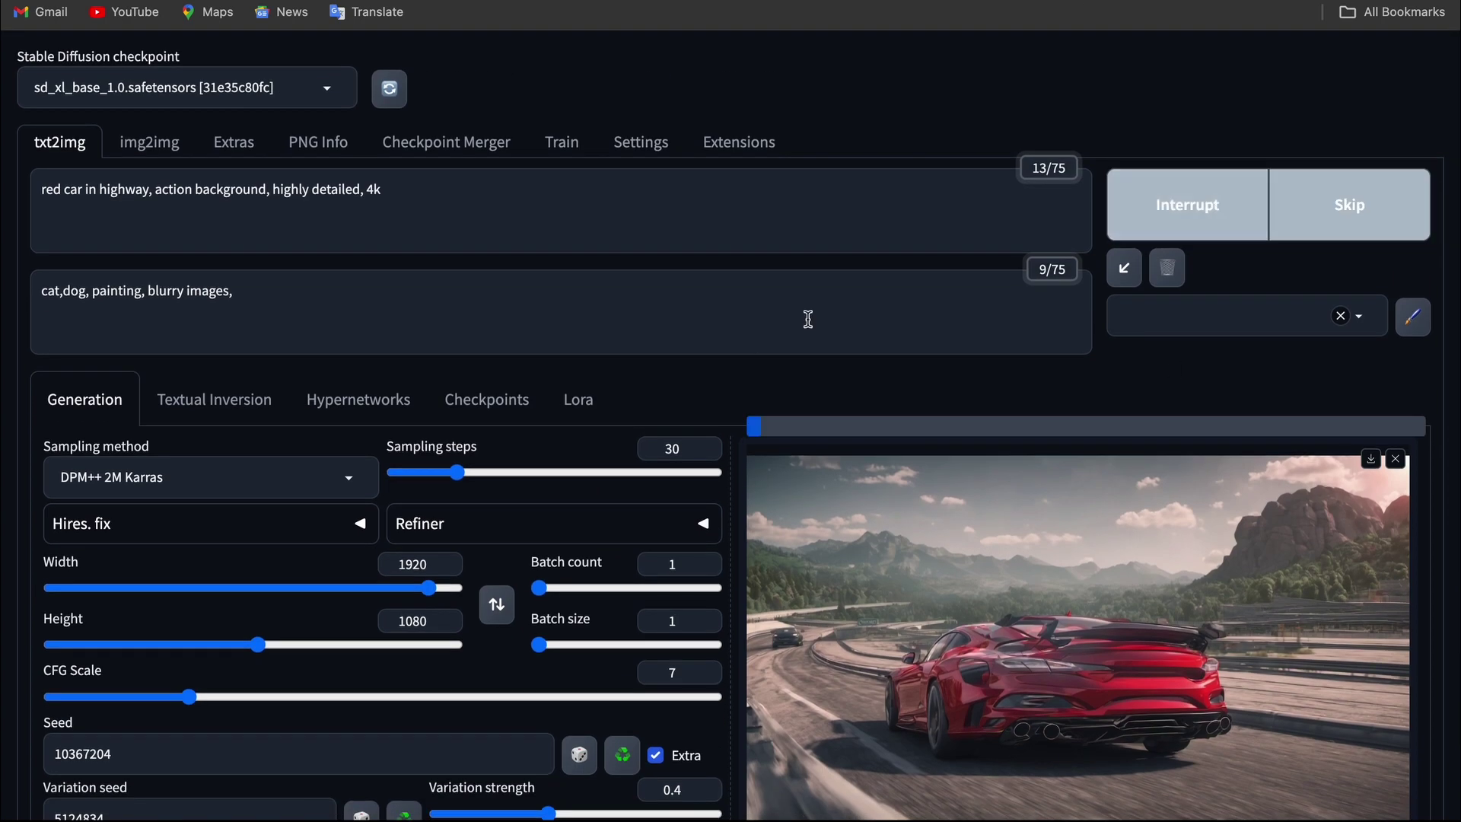
pyautogui.scroll(-3, 871, 335)
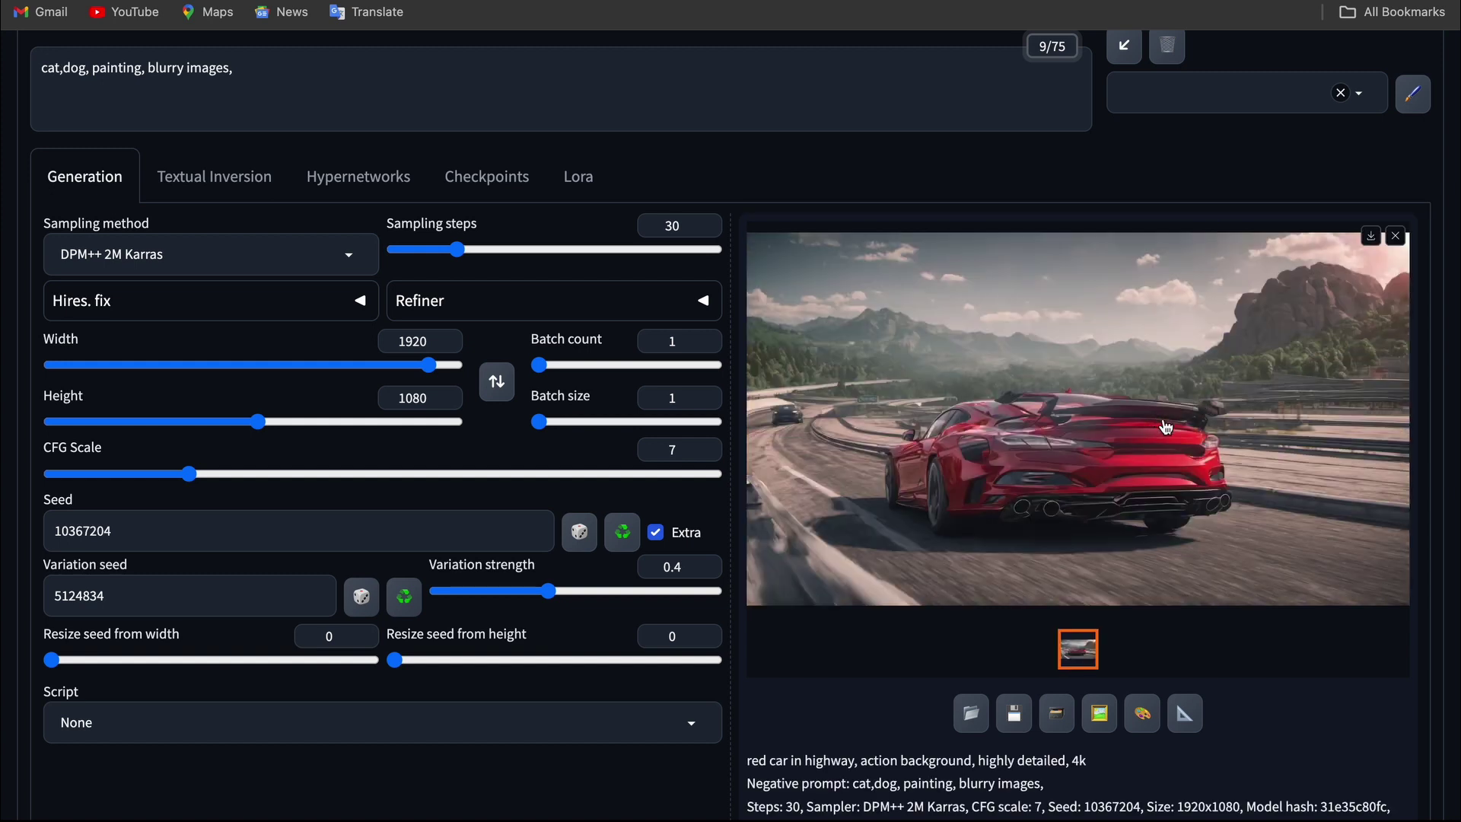
pyautogui.click(1396, 237)
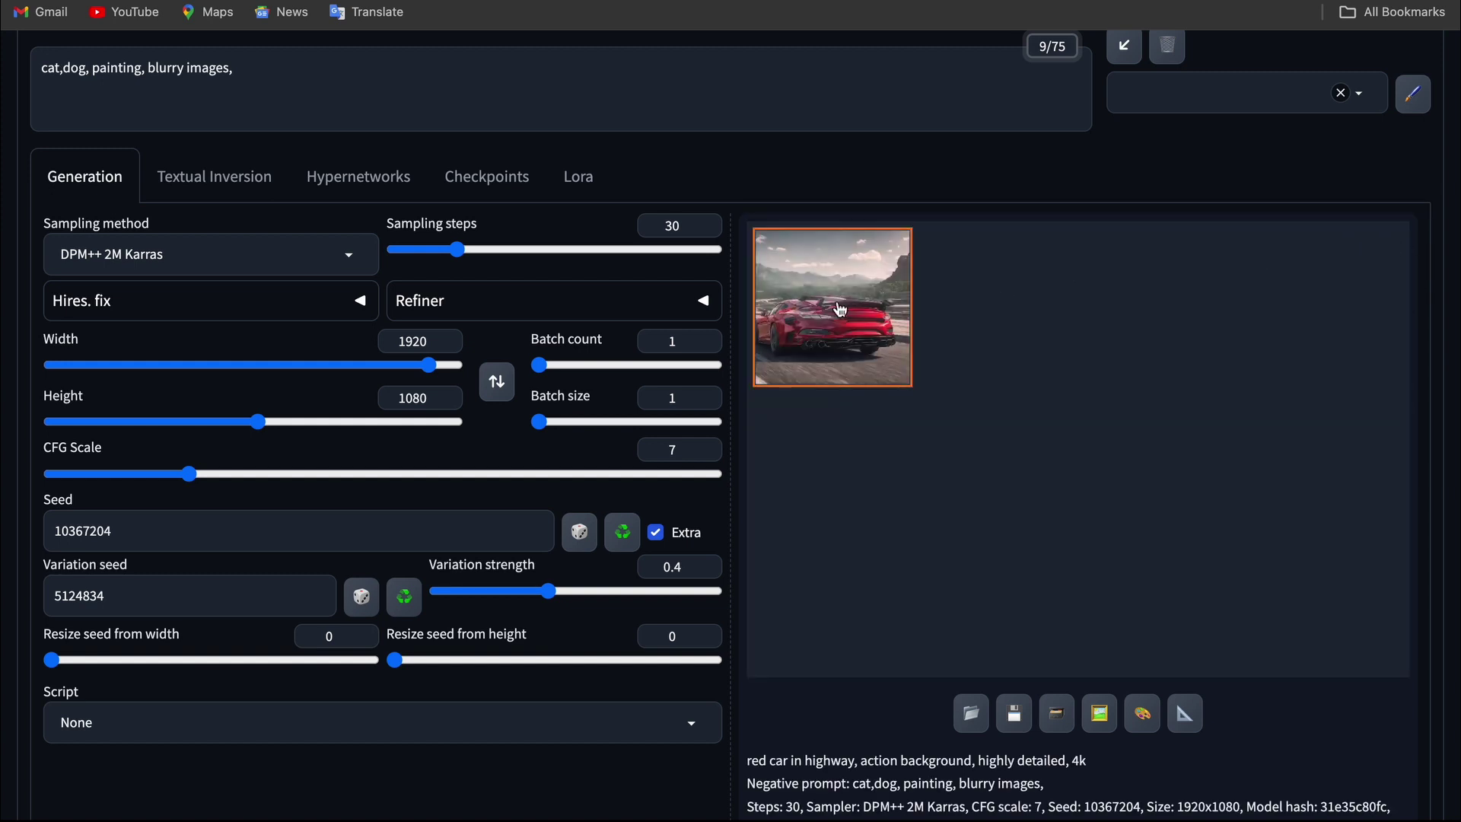
pyautogui.click(913, 300)
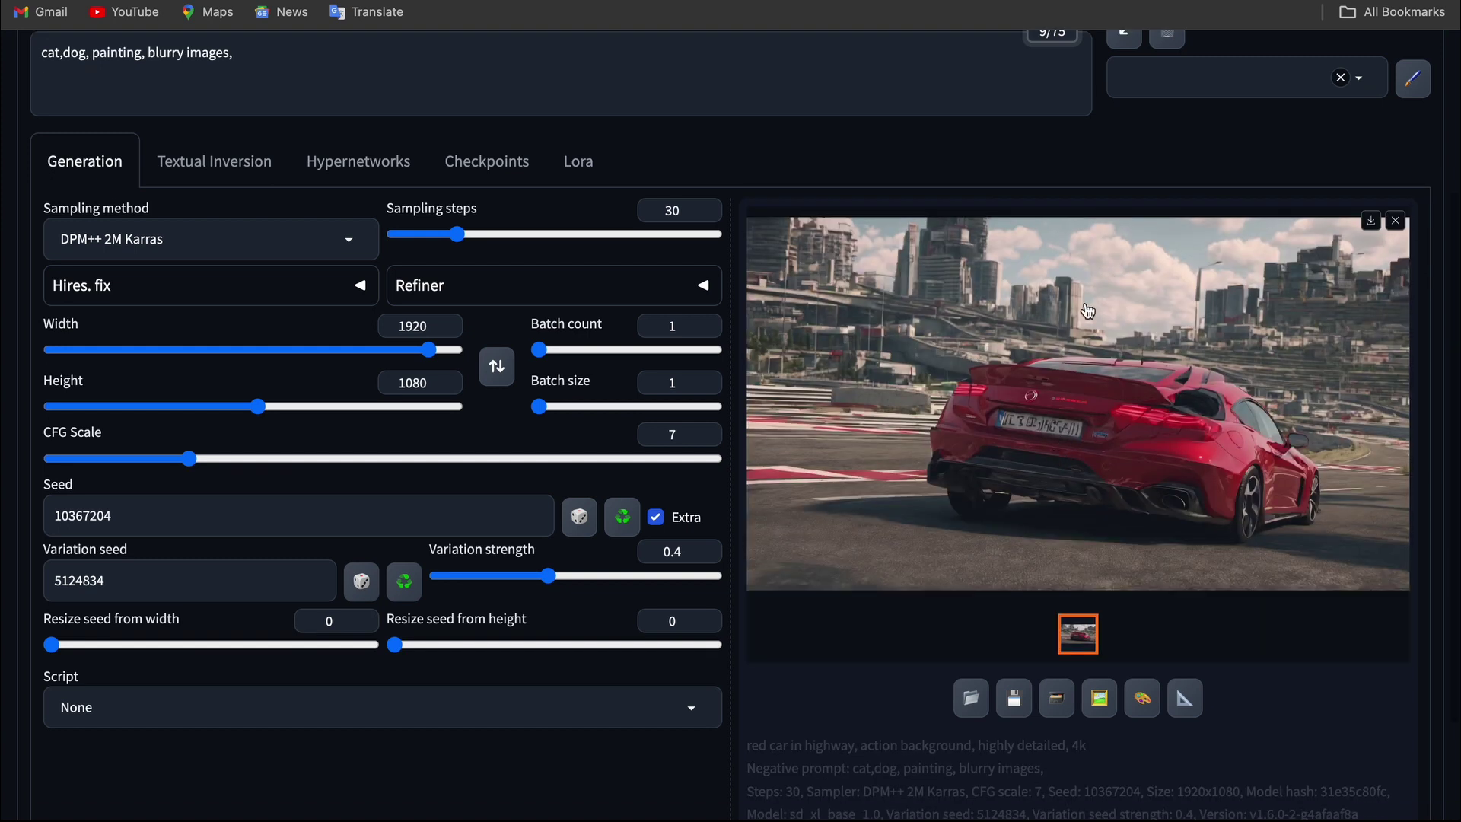
pyautogui.click(1094, 461)
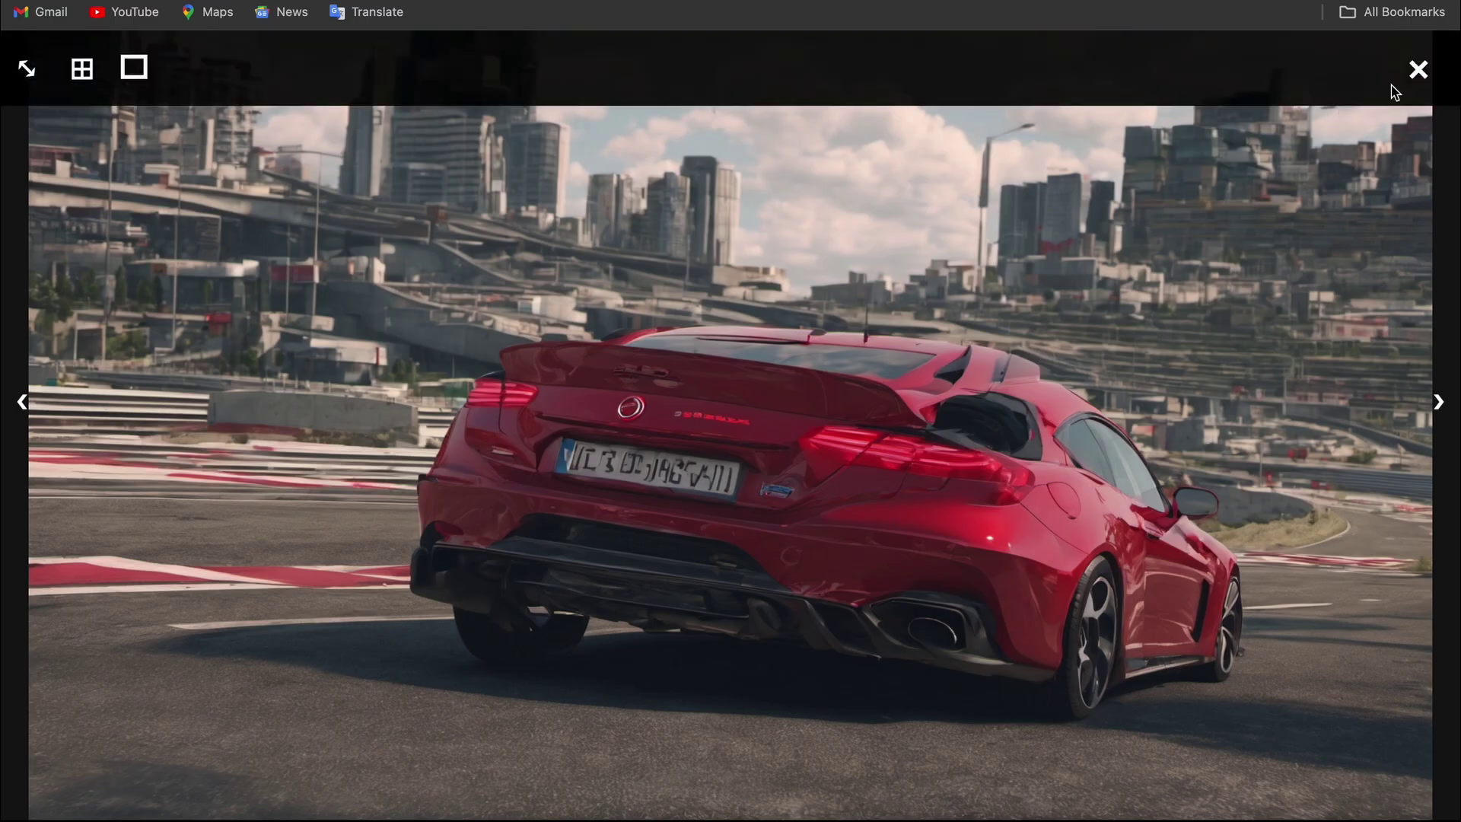
pyautogui.click(1417, 70)
# Step: Select the variation seed value 5124834 in the seed settings
pyautogui.scroll(-2, 662, 456)
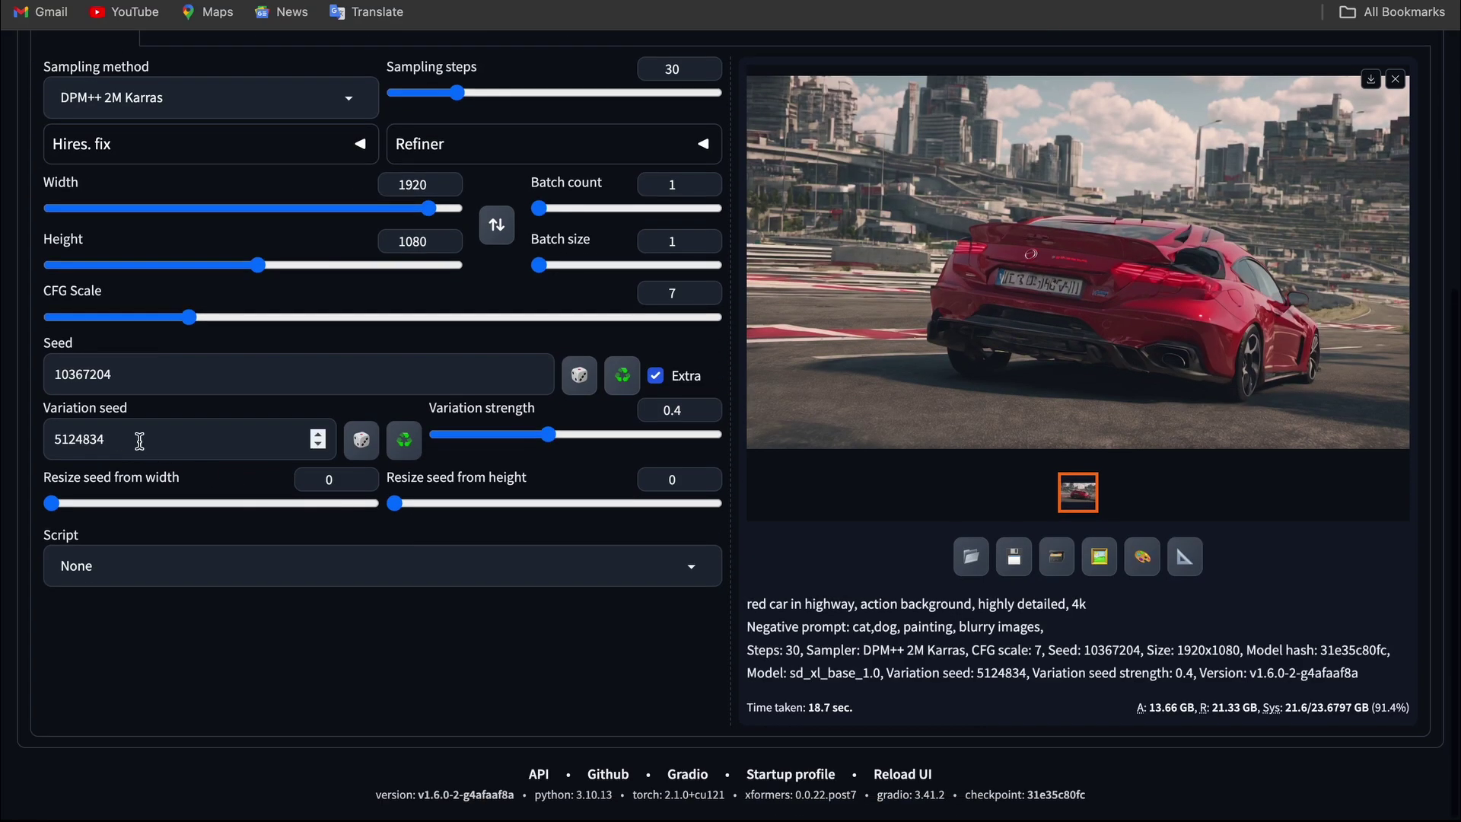
pyautogui.doubleClick(108, 440)
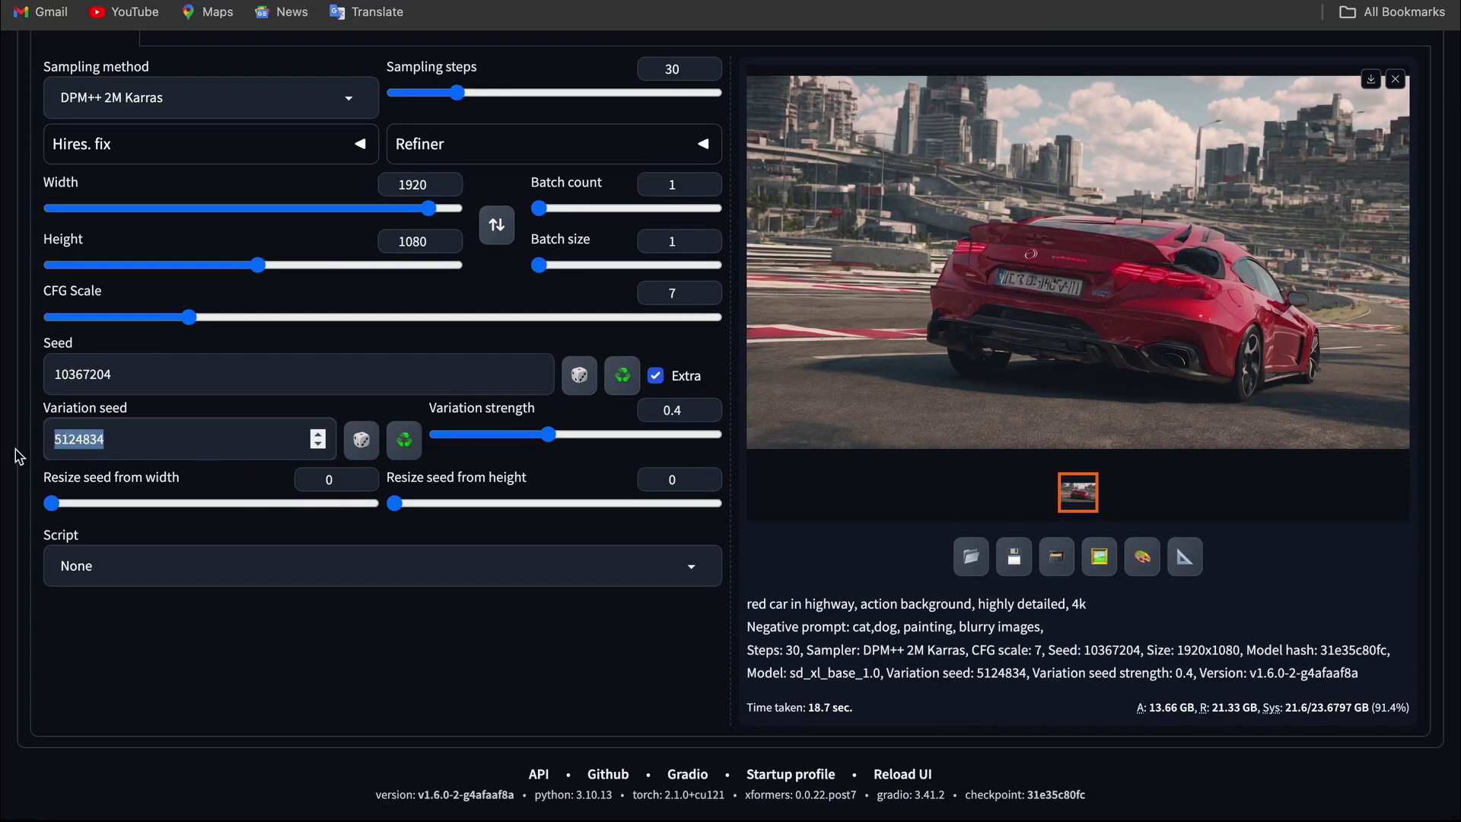
pyautogui.click(202, 412)
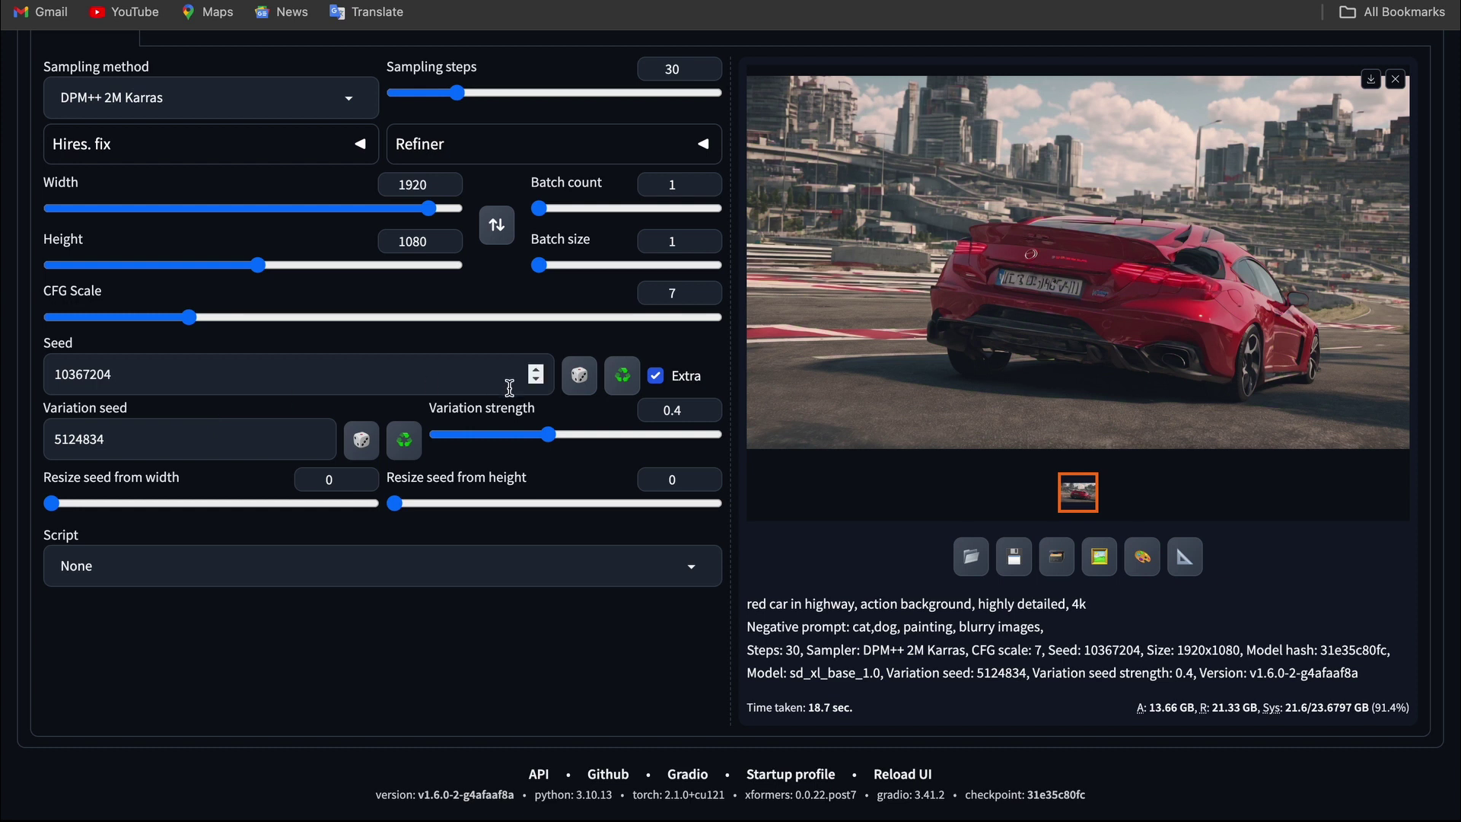
pyautogui.scroll(5, 287, 476)
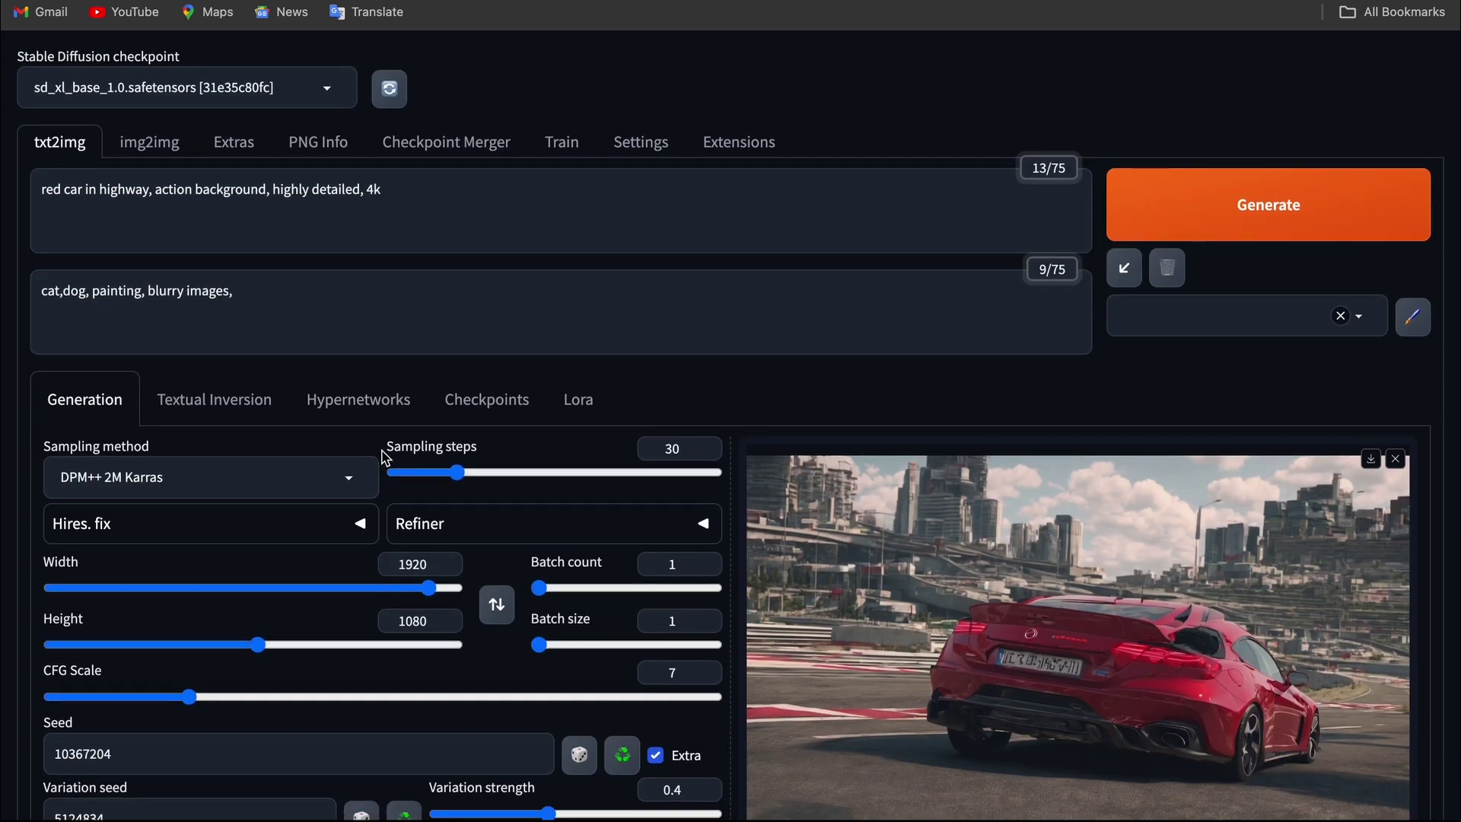